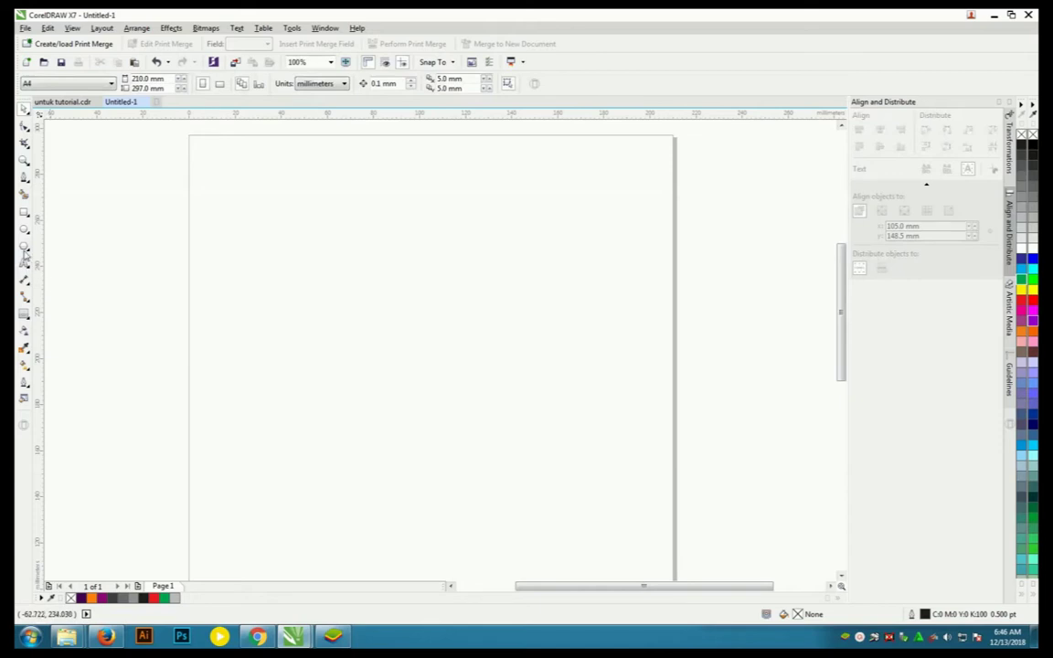
Step: Draw a six-sided polygon near the page centre and shift it down and right
click(25, 247)
drag(384, 276, 460, 385)
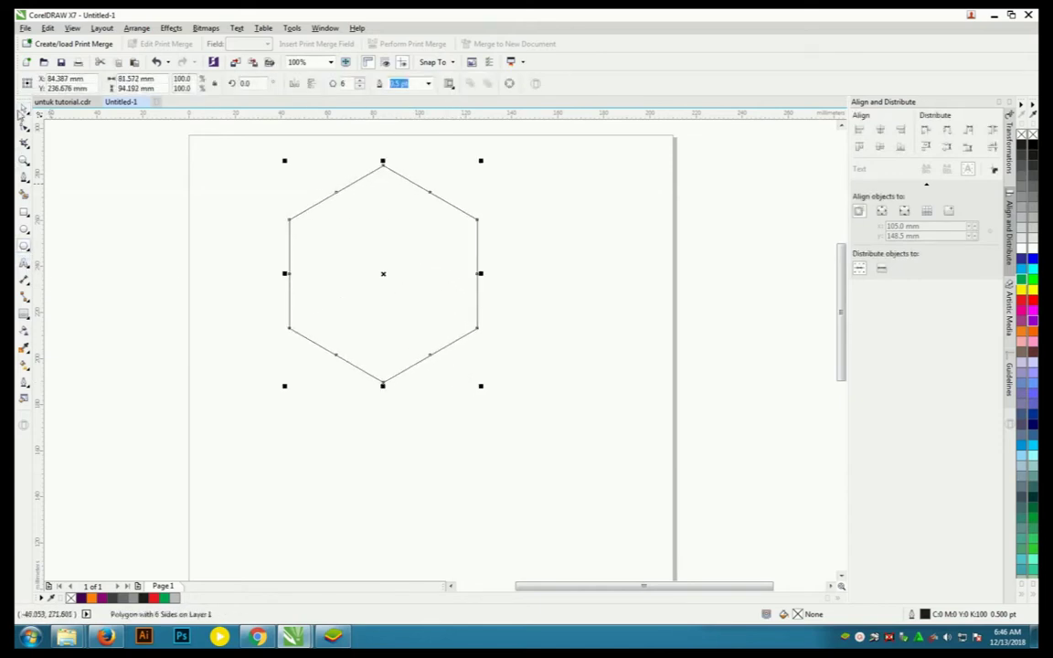
drag(383, 274, 413, 341)
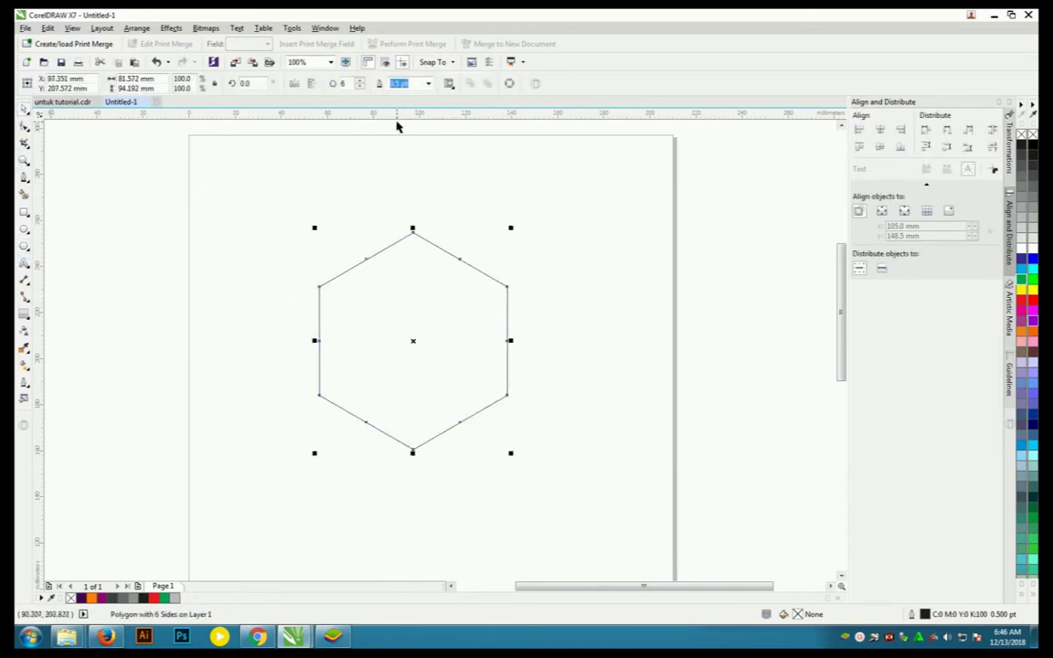
Step: Place a horizontal guideline across the hexagon and drag a corner node to round all corners
drag(398, 115, 411, 248)
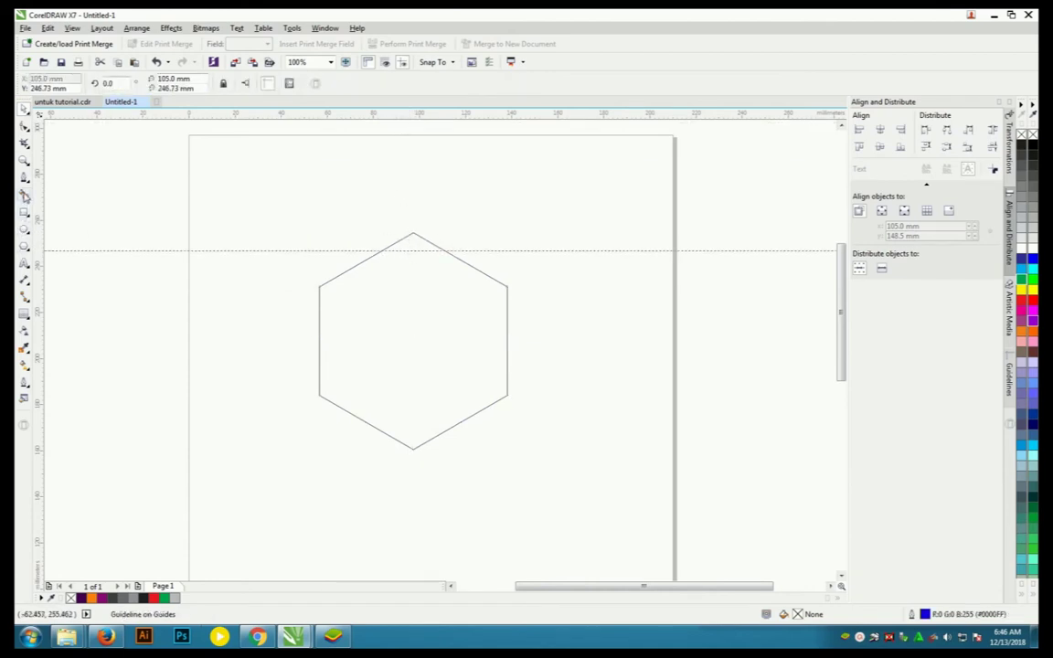
key(ctrl+a)
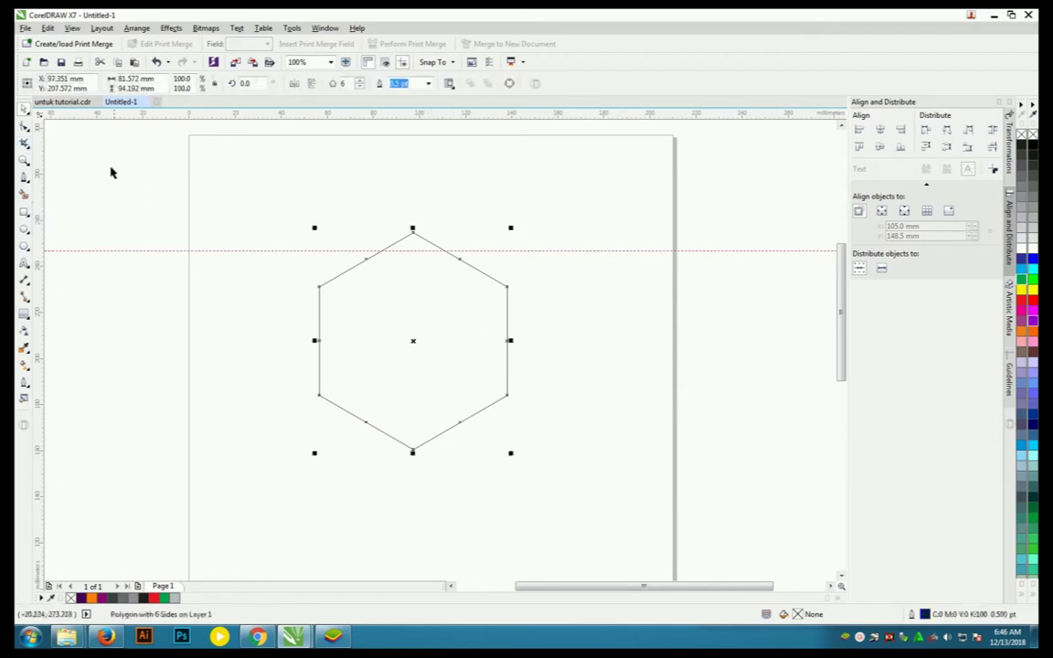
click(26, 128)
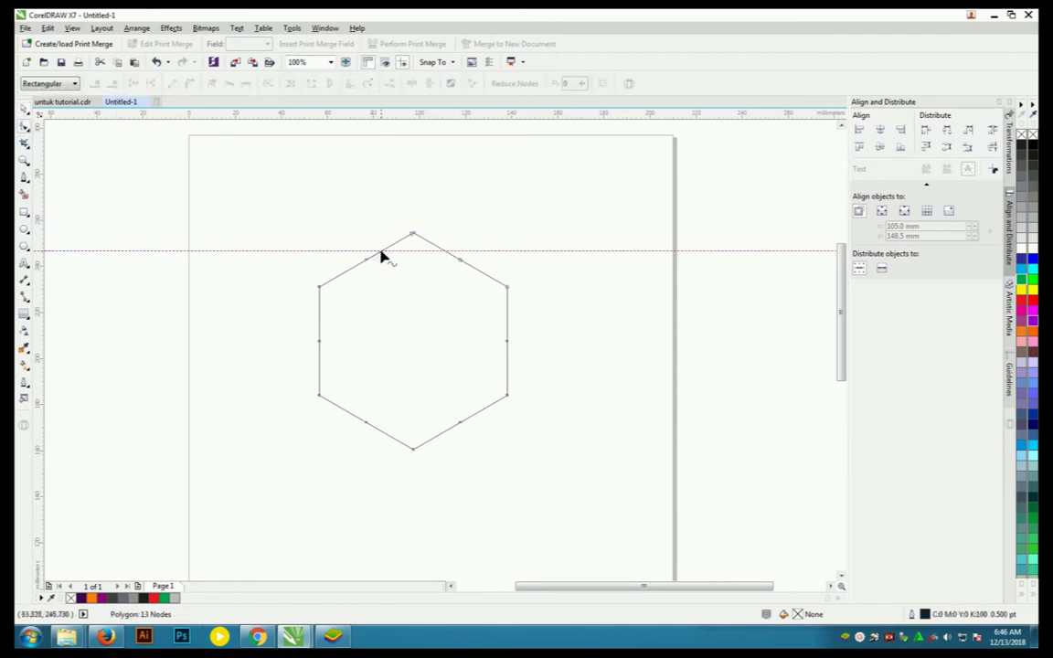
scroll(382, 256, up, 1)
scroll(392, 258, up, 1)
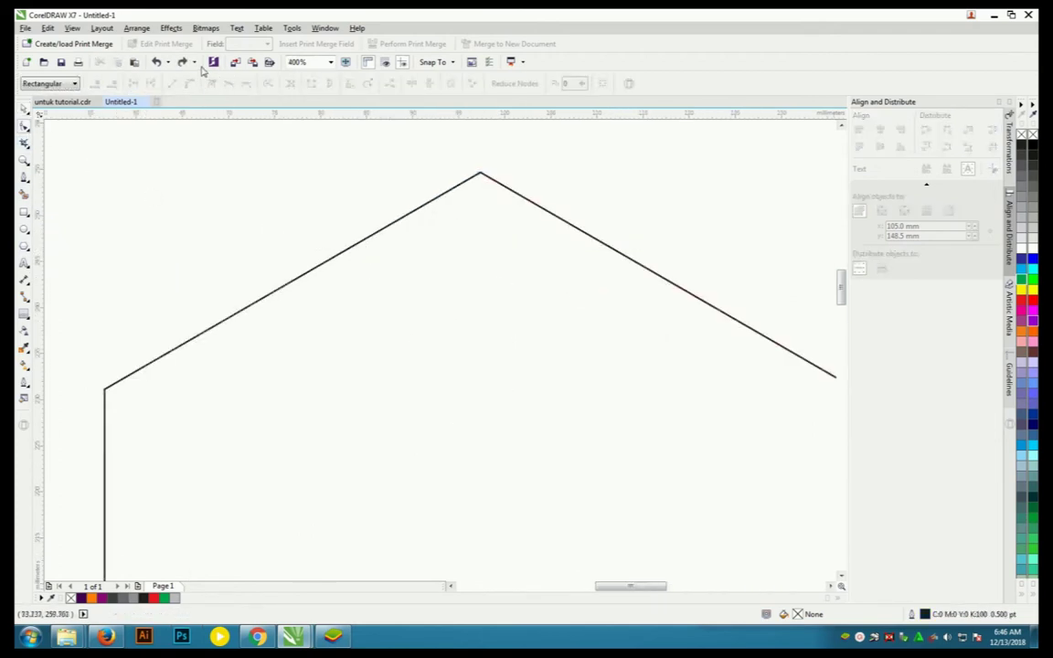
click(181, 61)
click(354, 249)
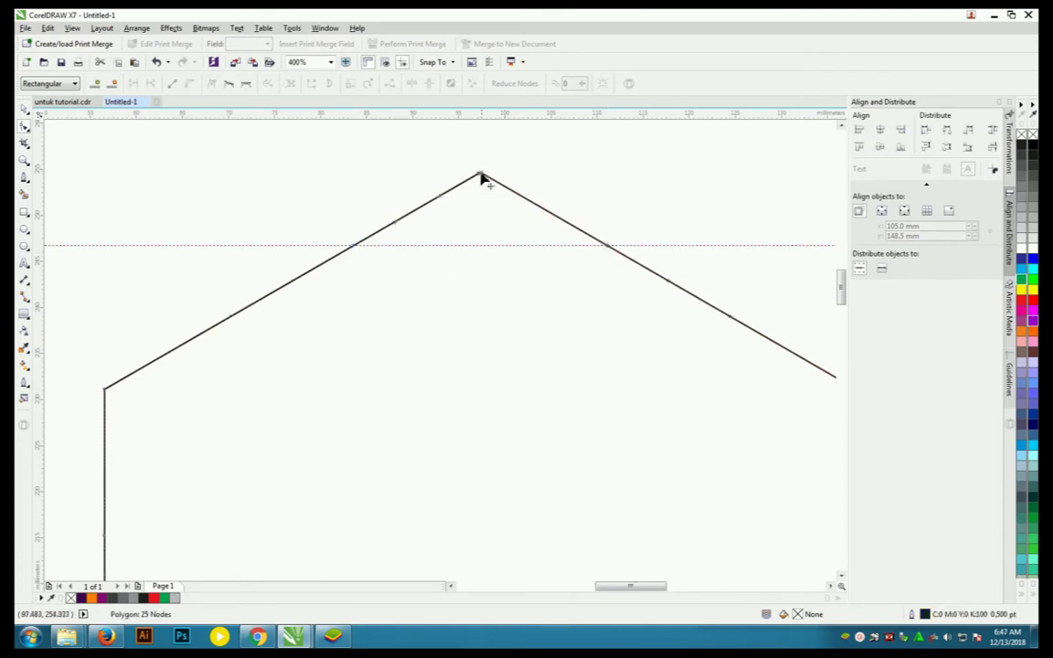
drag(482, 174, 375, 205)
Step: Delete the temporary guideline and reselect the rounded hexagon
scroll(376, 205, down, 2)
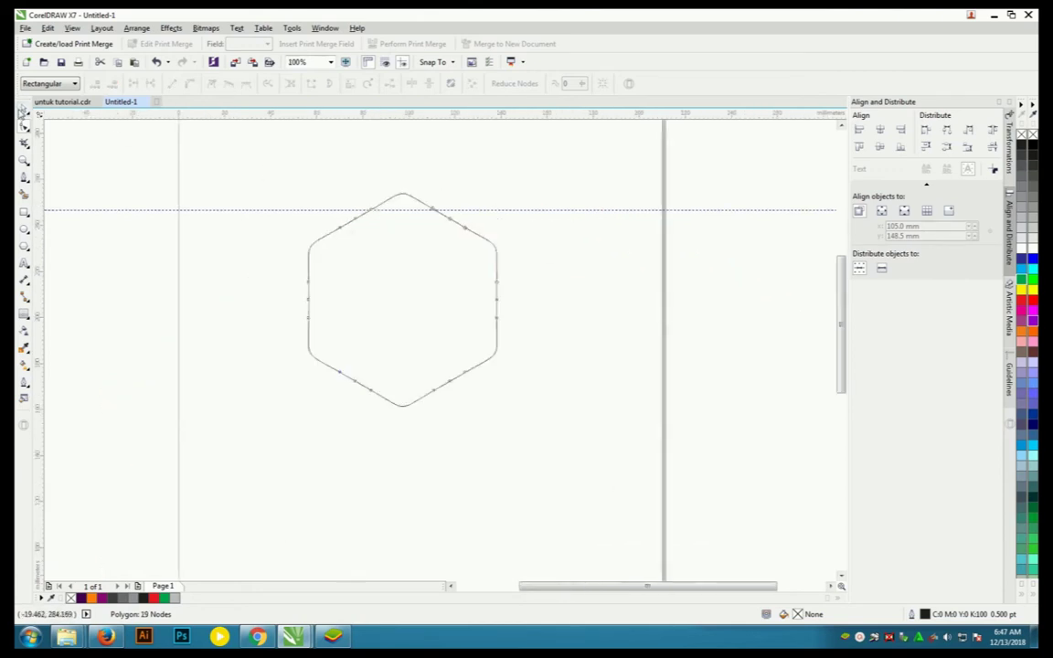
click(252, 209)
right_click(252, 210)
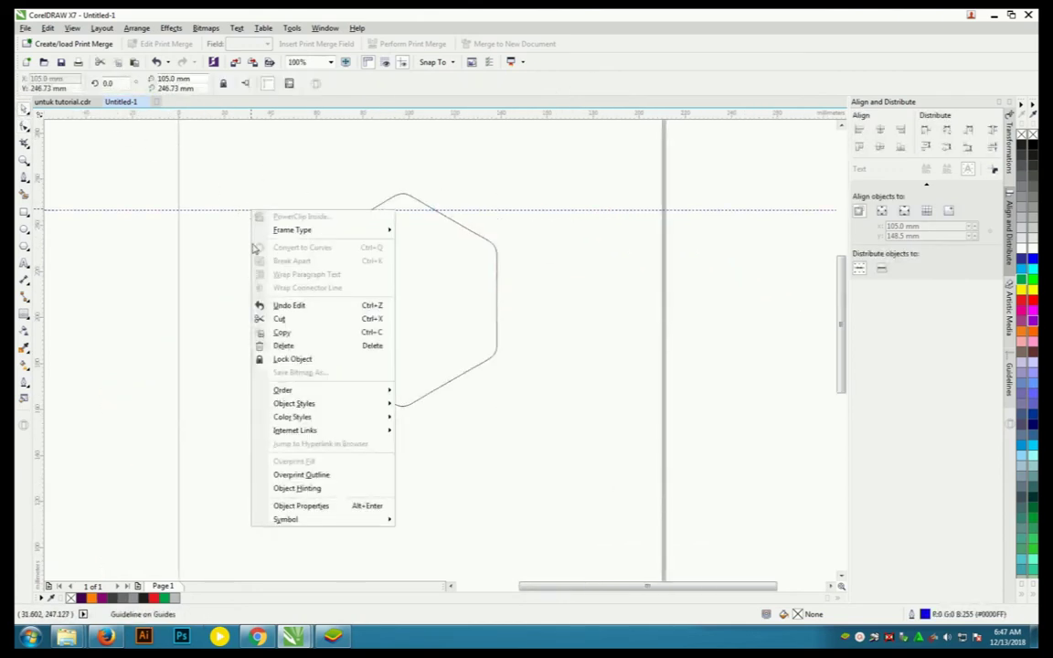
click(283, 346)
click(488, 302)
scroll(392, 223, up, 1)
click(23, 126)
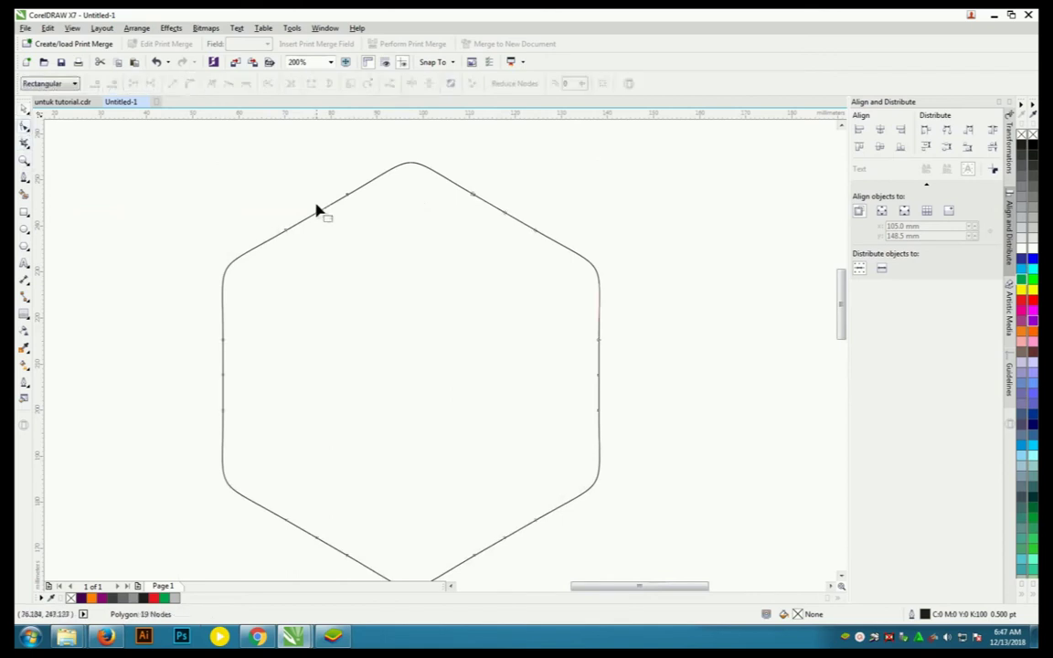
click(24, 109)
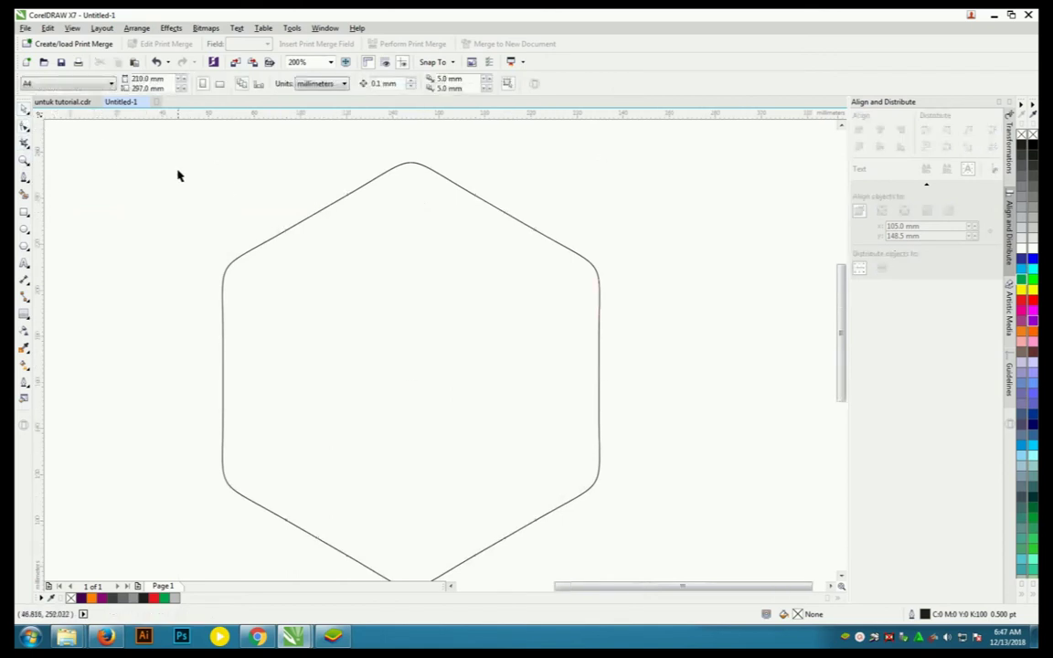
click(257, 229)
Step: Add a 15 mm outside contour around the hexagon and break the contour group apart
click(25, 315)
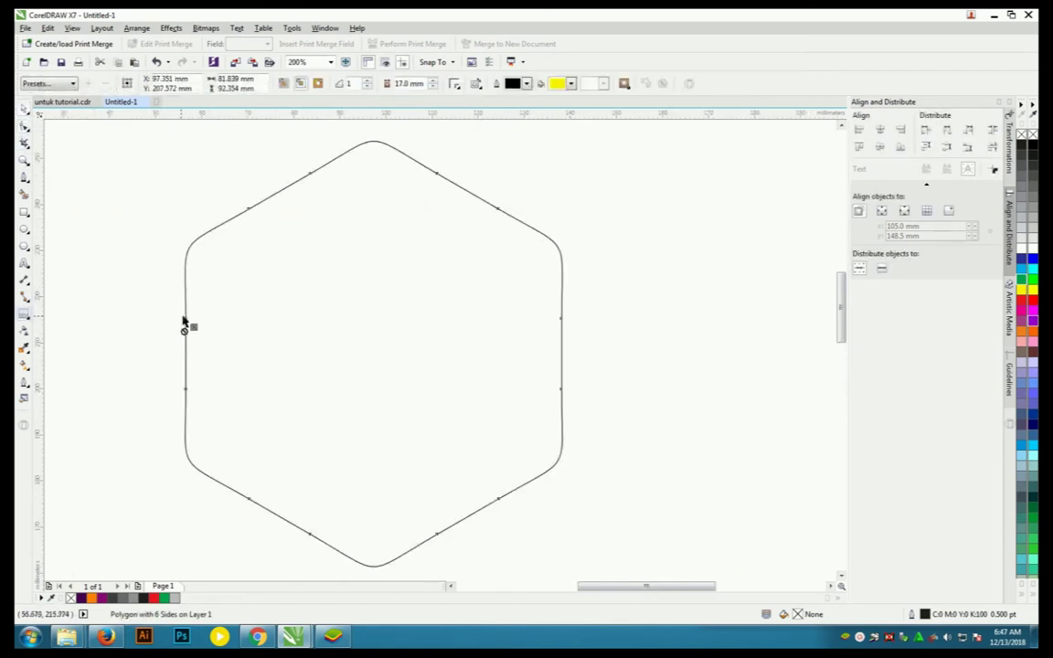
drag(188, 325, 154, 301)
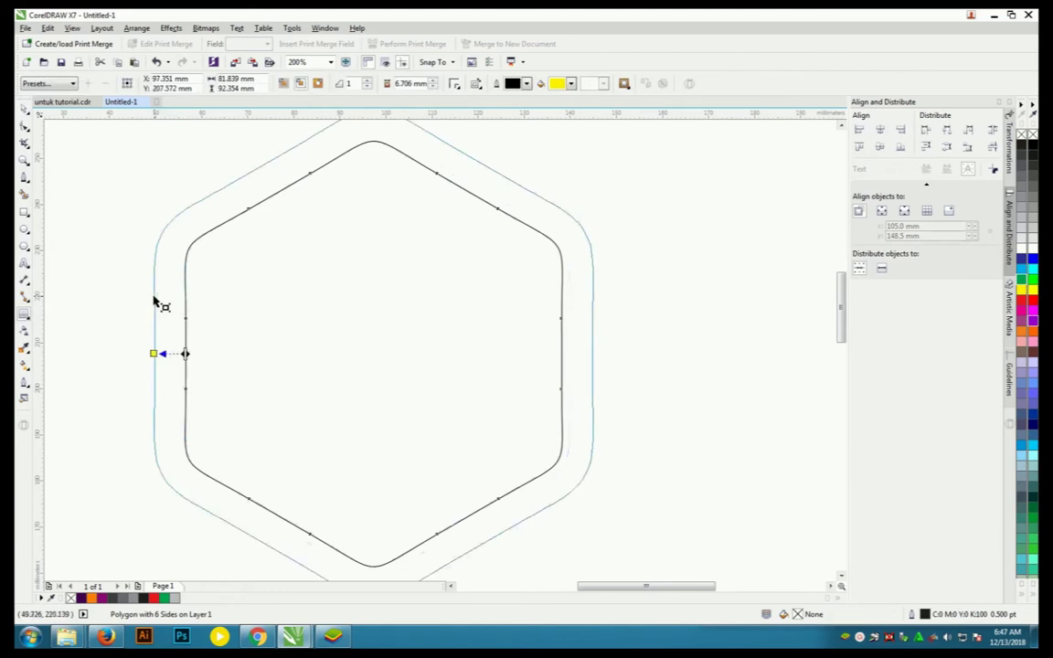
key(F3)
double_click(408, 83)
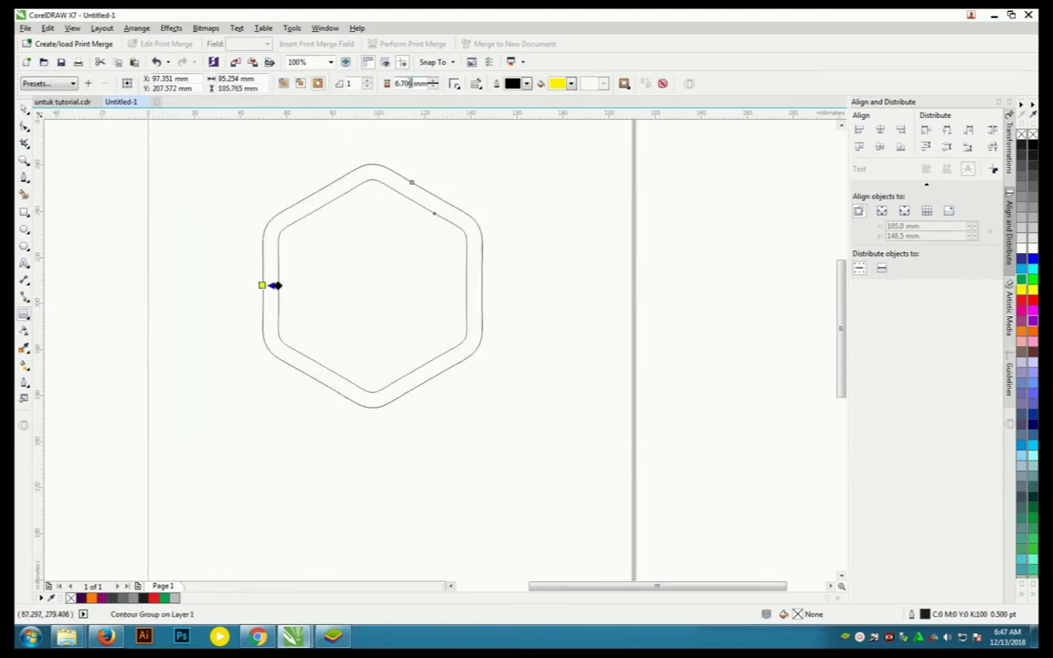
text(20)
key(Return)
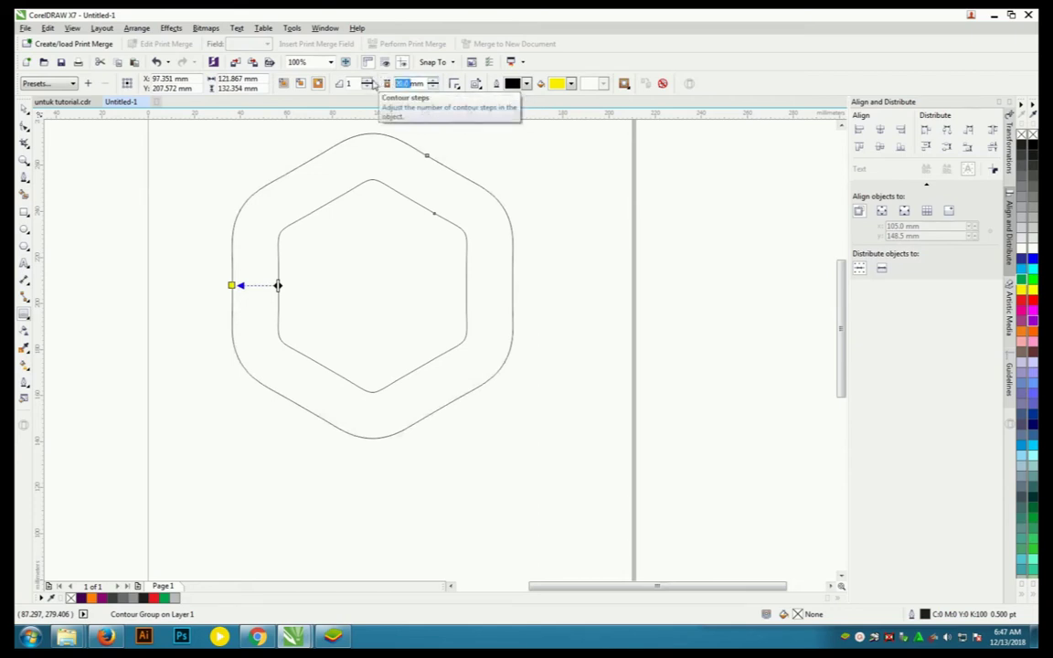
text(5)
key(Return)
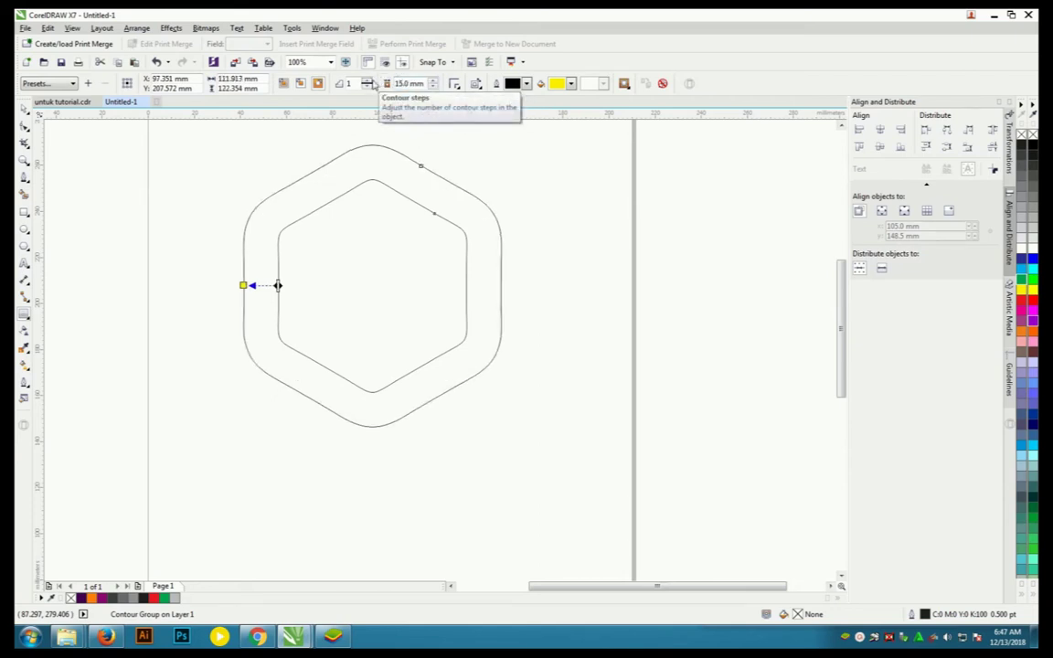
key(space)
right_click(326, 204)
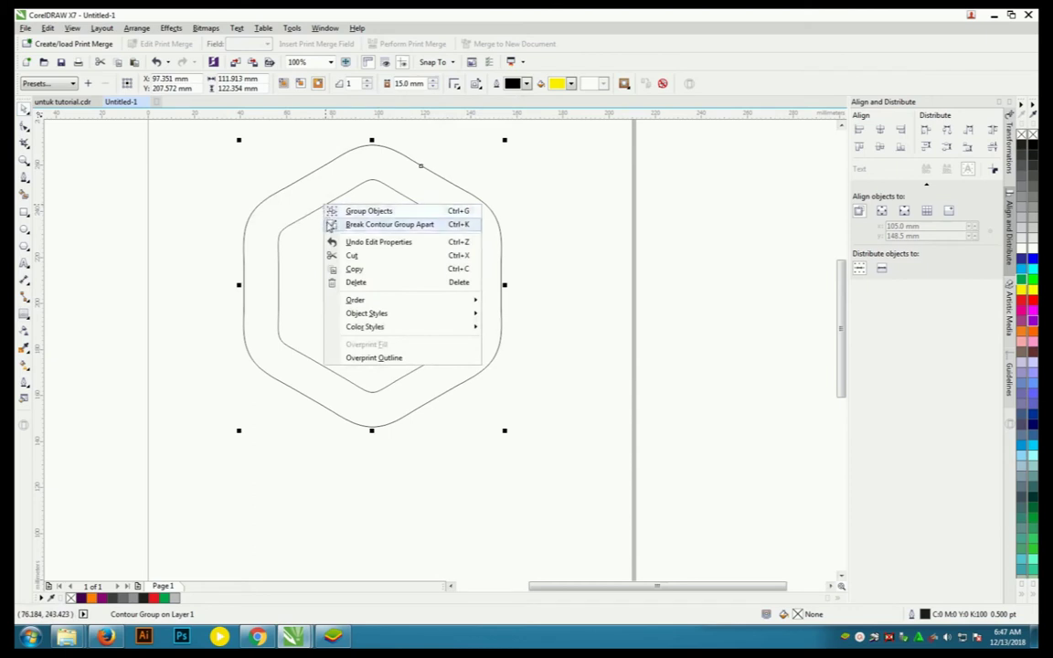
click(329, 224)
Step: Add a 15 mm inward contour inside the inner rounded hexagon
click(255, 217)
click(278, 236)
click(25, 283)
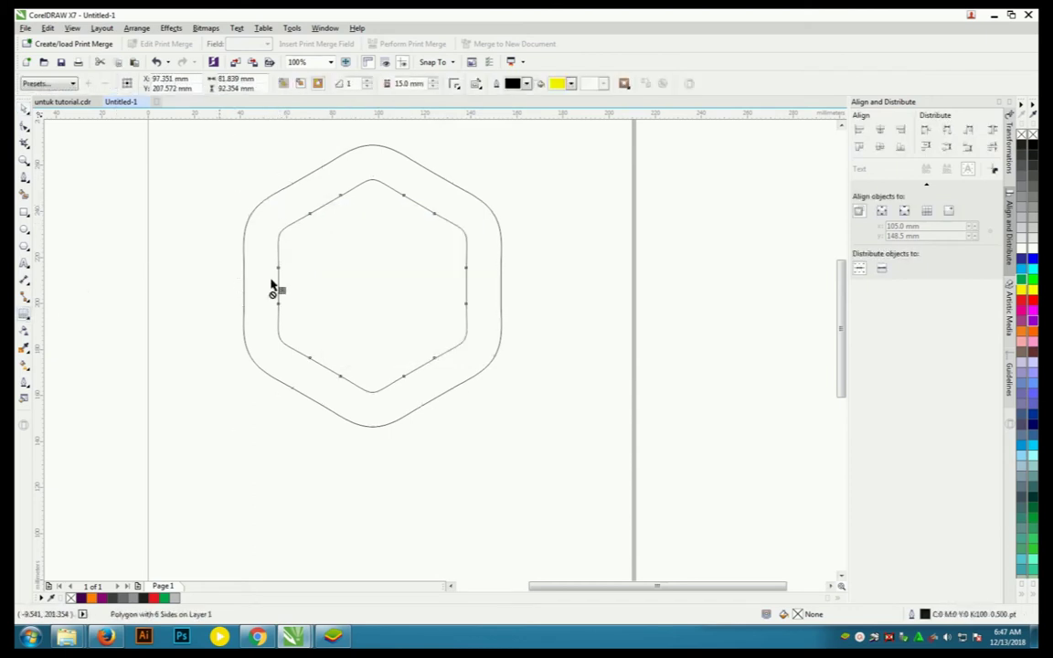
drag(277, 285, 299, 285)
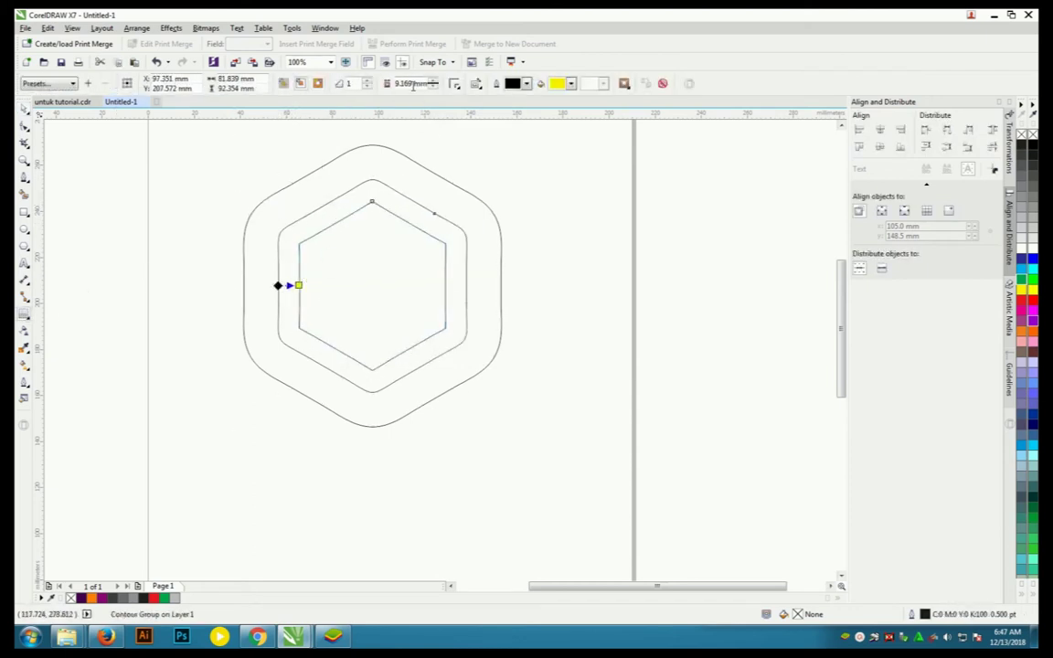
key(Return)
key(space)
right_click(392, 265)
Step: Break the inner contour apart and fill the outer, middle and inner hexagons dark, medium and light grey
click(422, 279)
click(382, 285)
click(442, 200)
click(483, 200)
click(1022, 157)
click(414, 210)
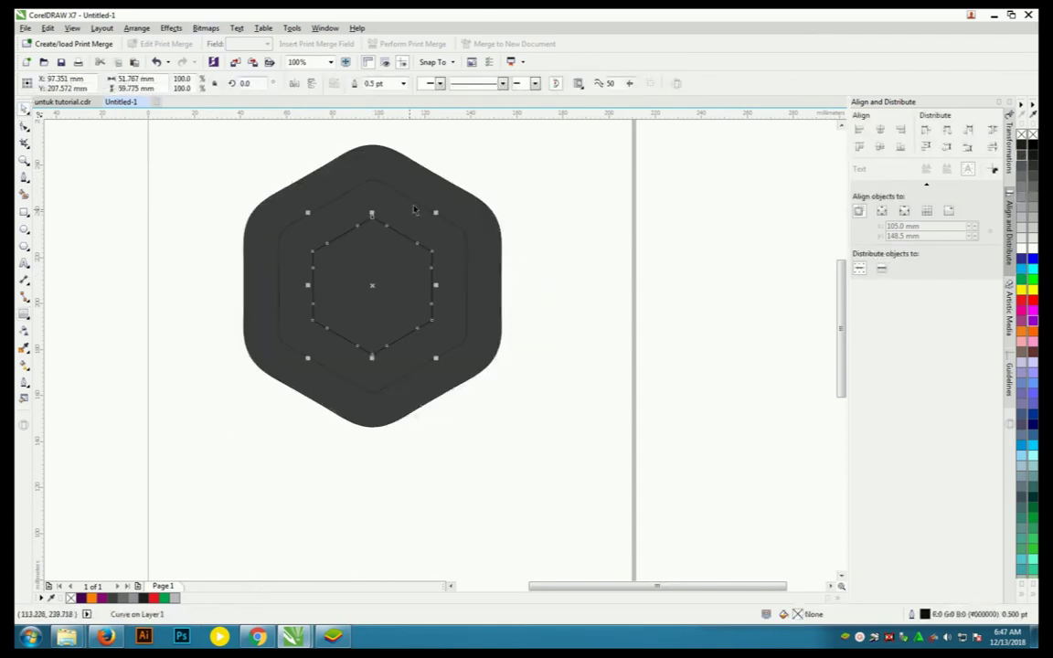
key(Tab)
click(1022, 180)
key(Tab)
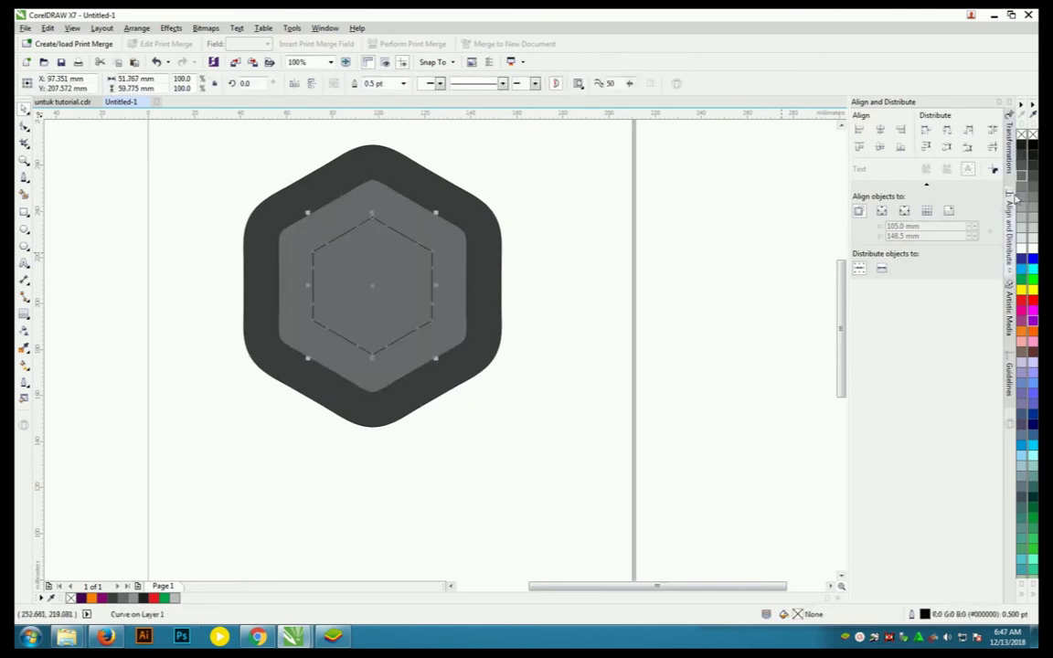
click(1021, 196)
Step: Drop a copy of all three hexagons to the left of the page
click(416, 212)
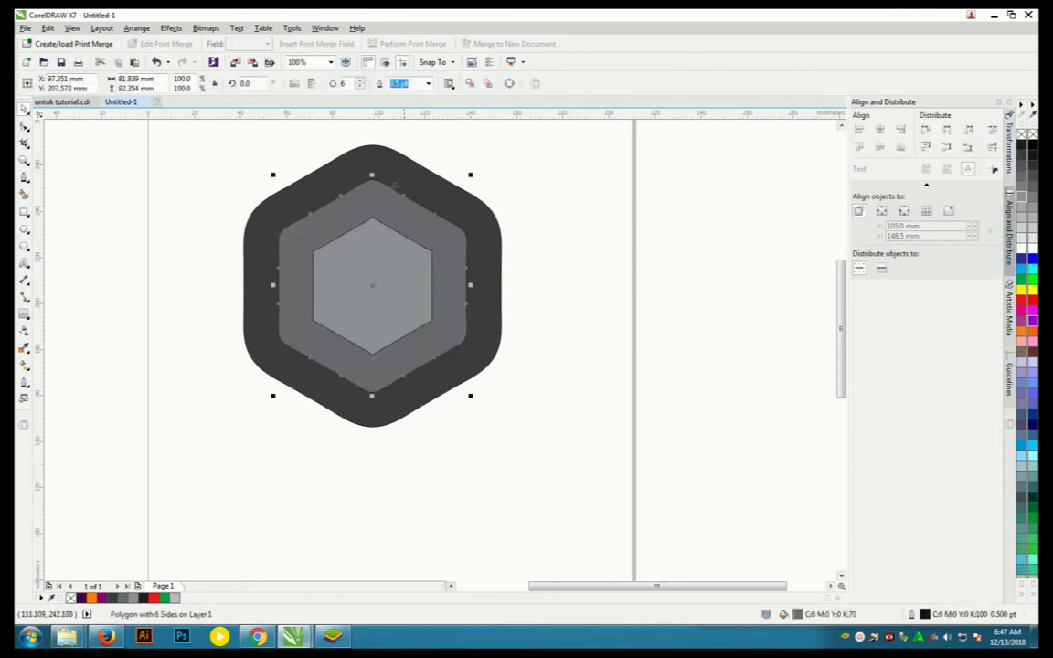
key(ctrl+a)
scroll(572, 320, down, 2)
drag(451, 302, 221, 300)
click(425, 232)
click(486, 283)
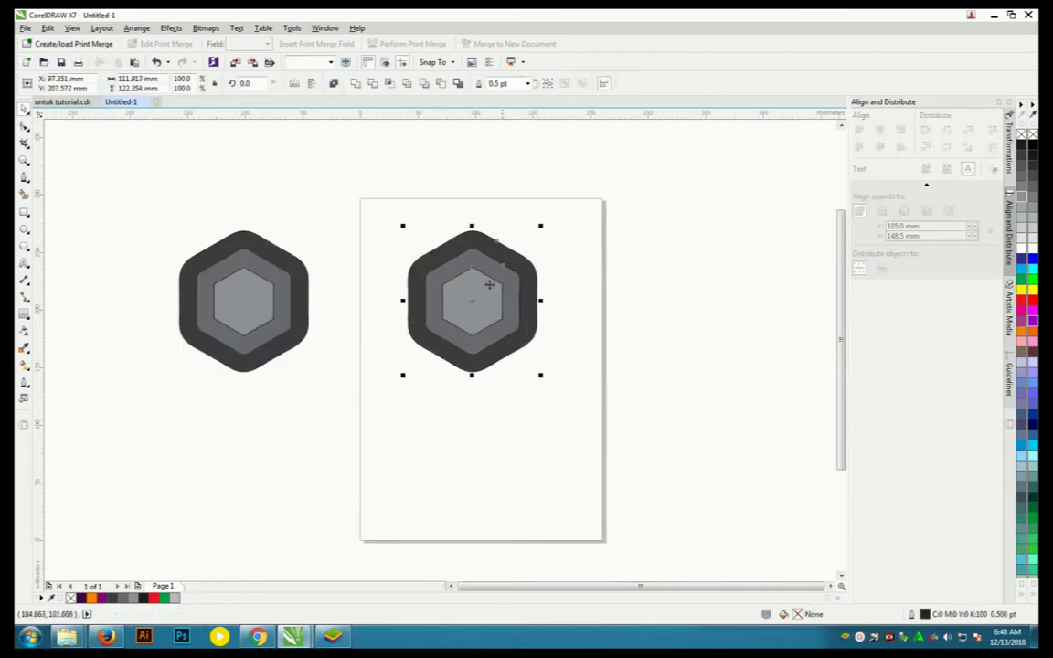
Step: Trim the middle hexagon out of the outer one to form the dark band
scroll(486, 283, up, 2)
click(548, 292)
shift+click(485, 215)
click(373, 84)
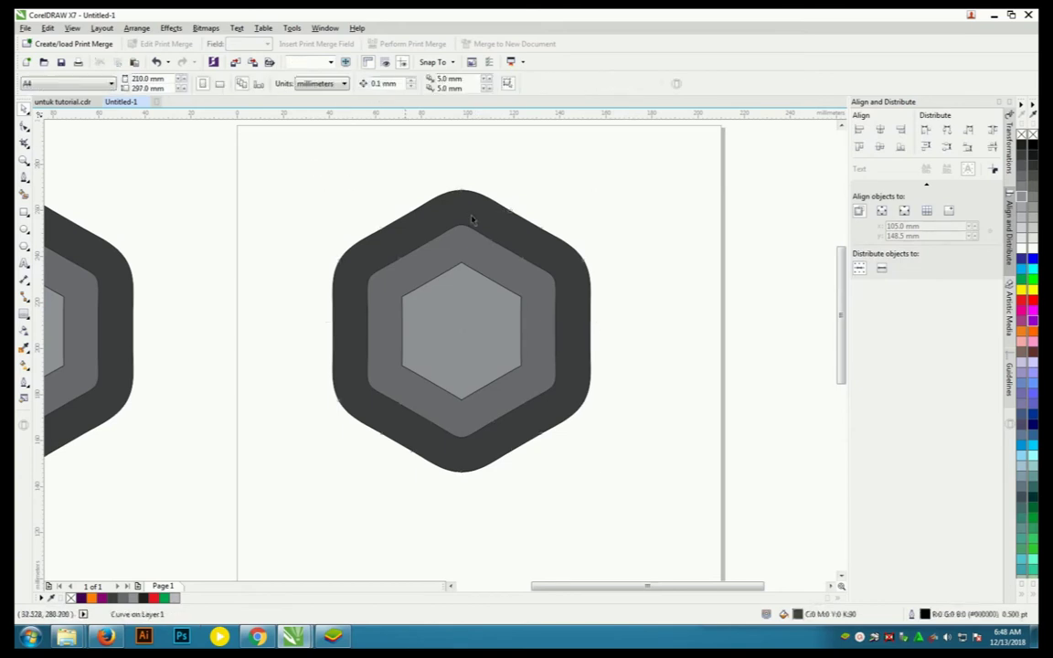
drag(530, 357, 724, 359)
key(ctrl+z)
Step: Trim the innermost hexagon out of the middle one to form the grey band
click(459, 311)
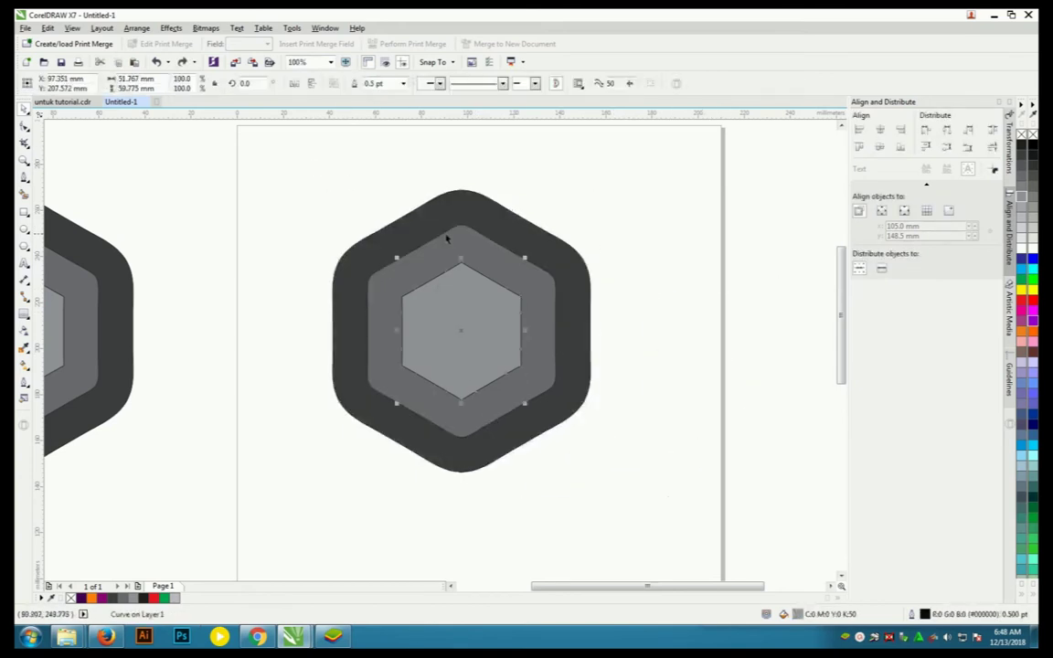
shift+click(420, 261)
click(373, 84)
drag(427, 324, 758, 349)
drag(544, 311, 301, 326)
key(ctrl+z)
Step: Delete the leftover small hexagon, leaving a hexagonal hole at the centre
scroll(314, 340, down, 3)
click(578, 352)
key(Delete)
scroll(303, 317, up, 3)
click(439, 289)
drag(274, 177, 692, 521)
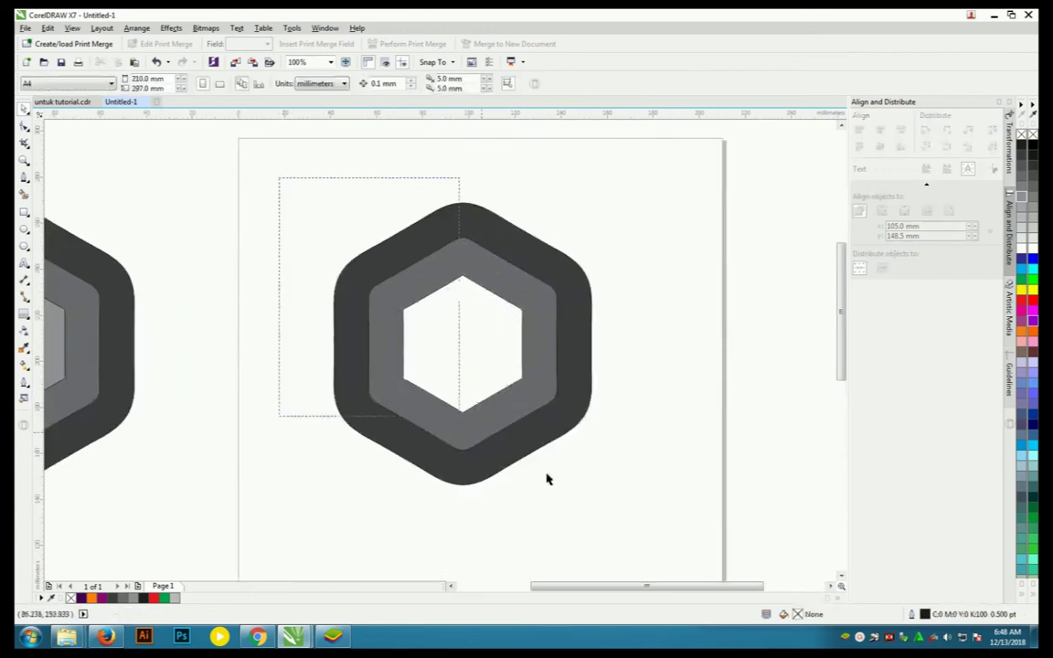
click(560, 196)
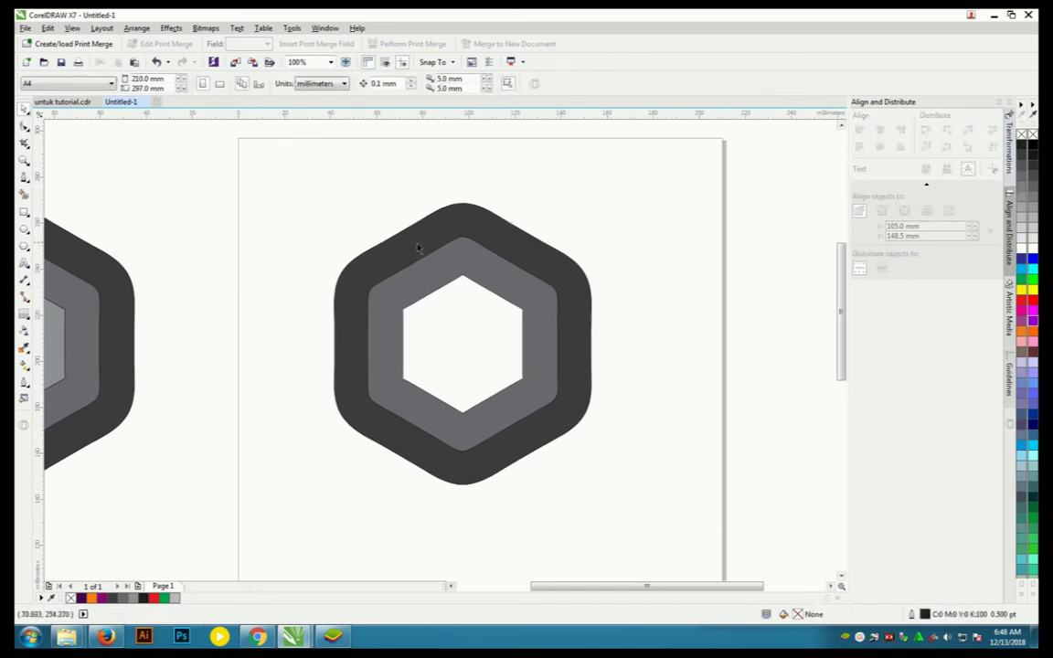
click(437, 266)
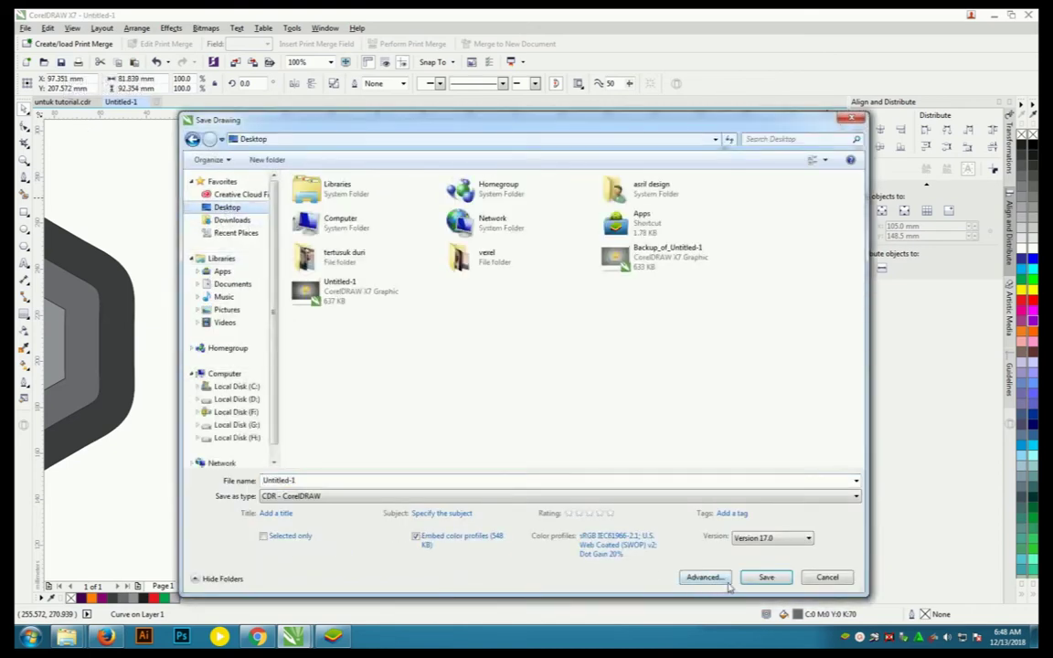
Step: Save the drawing to the Desktop as Untitled-2.cdr rather than replacing the existing file
click(758, 578)
key(Return)
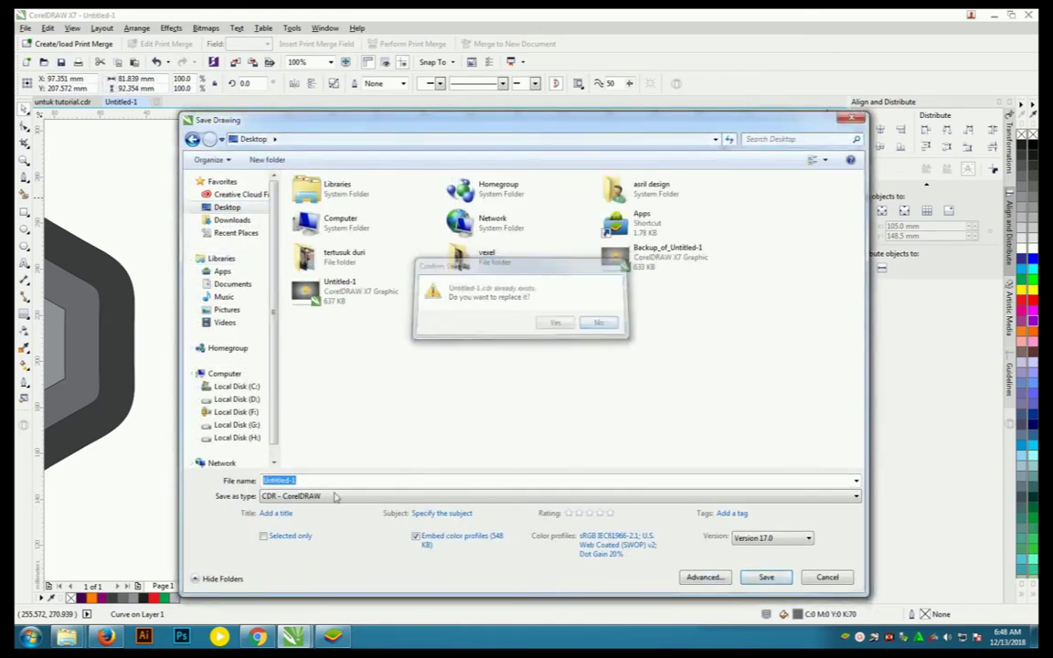
click(306, 481)
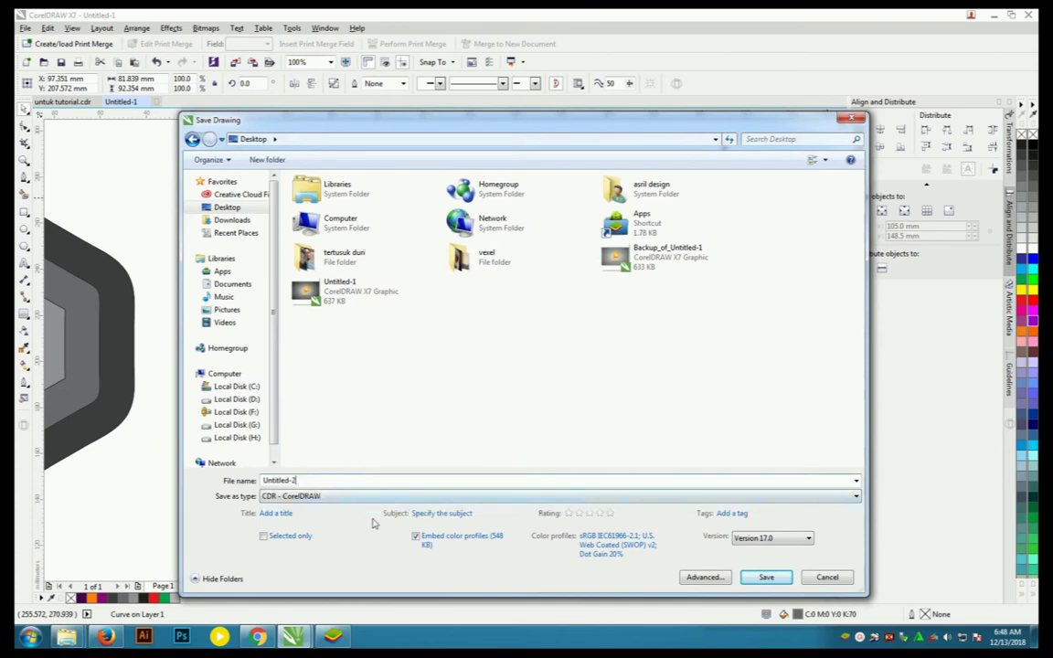
click(766, 577)
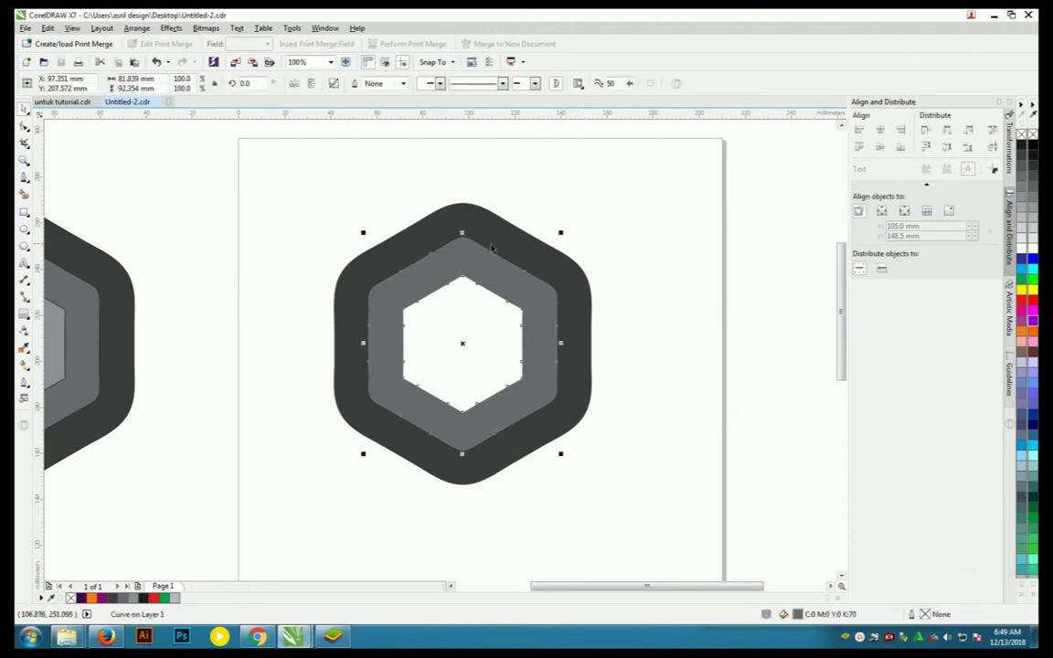
Step: Remove the hexagon shapes' fills and give them black hairline outlines
scroll(493, 256, up, 2)
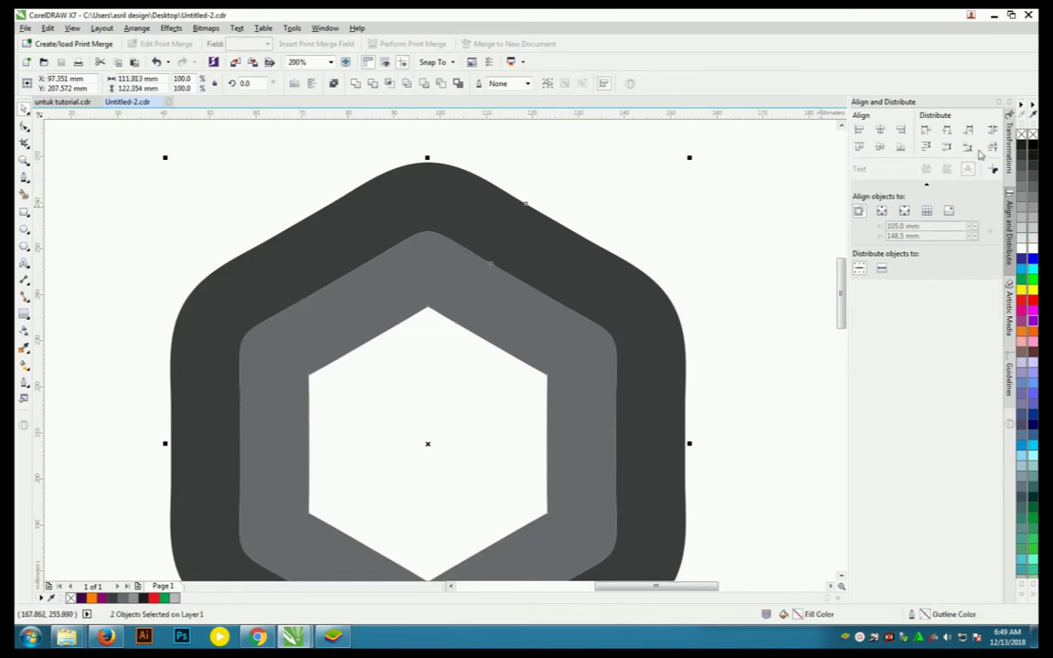
click(1021, 137)
right_click(1022, 147)
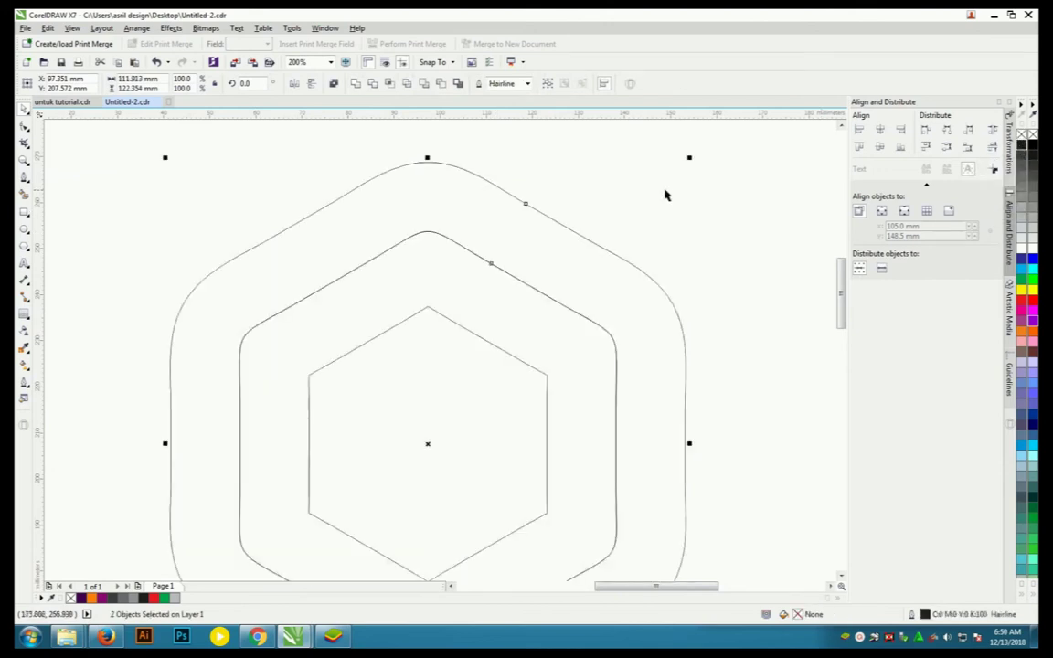
click(471, 331)
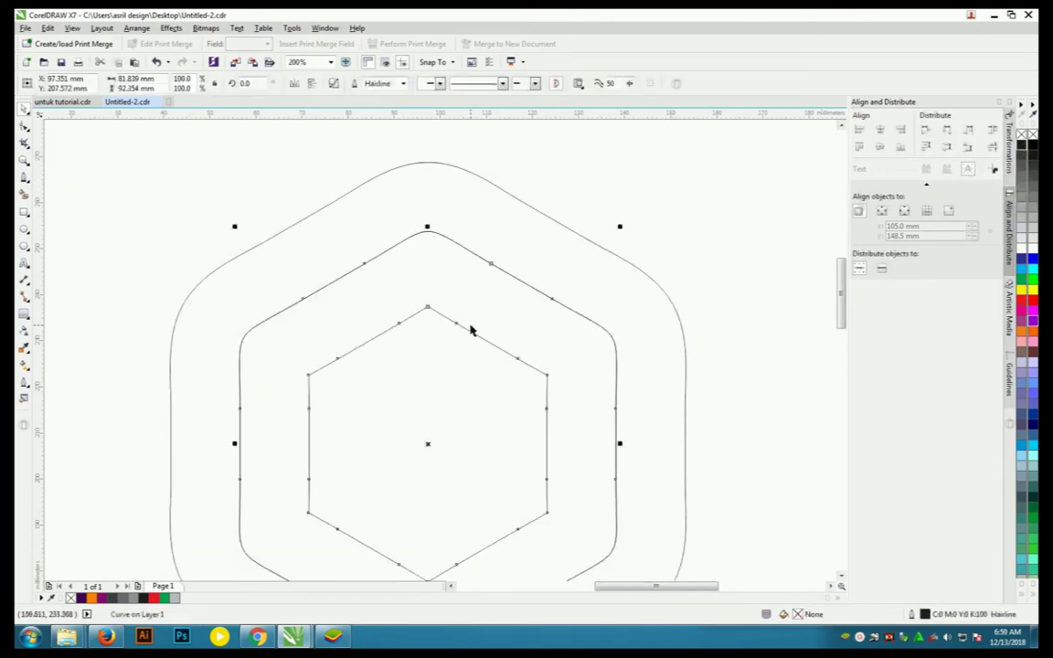
click(573, 195)
click(544, 274)
shift+click(547, 219)
Step: Fill the middle ring 70% grey and the outer rounded shape black, then copy the ring up-right
click(552, 329)
click(567, 281)
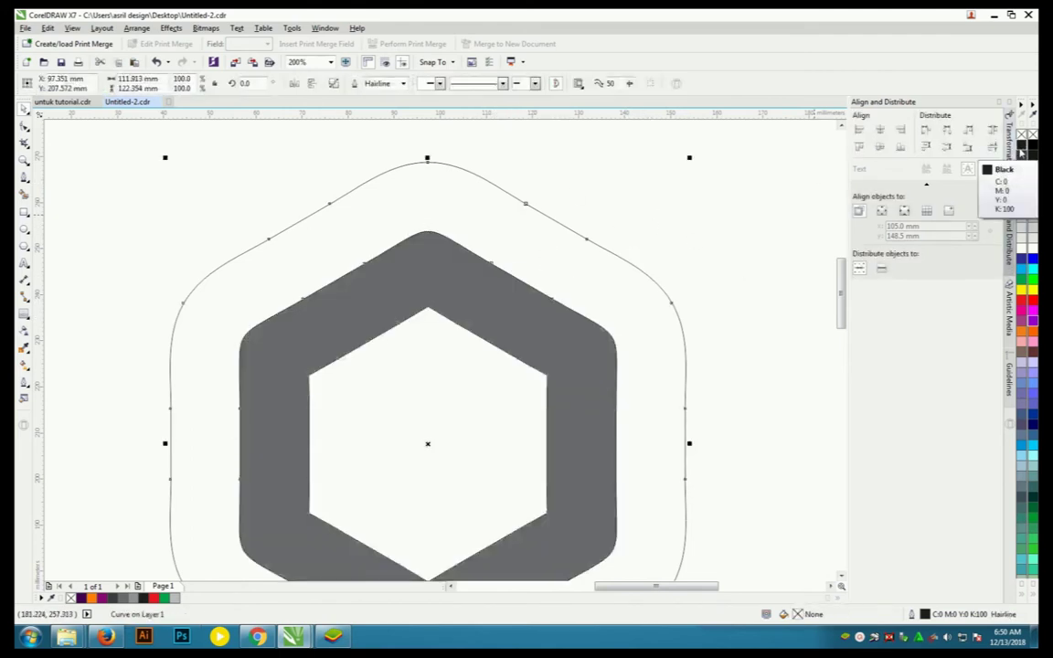
click(1022, 148)
click(700, 197)
click(522, 276)
drag(524, 274, 583, 230)
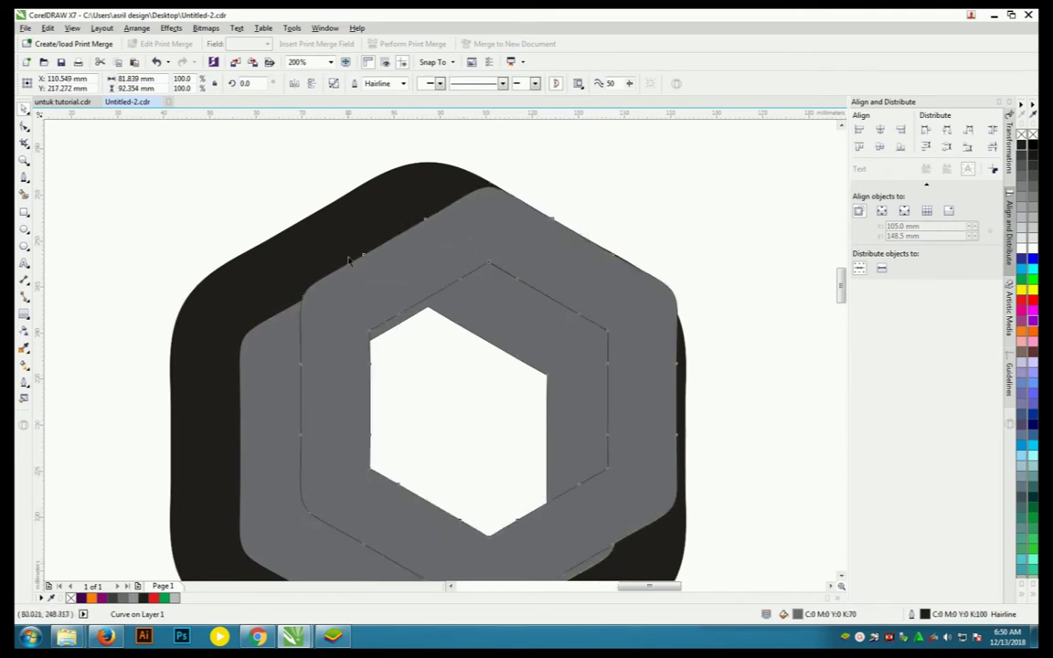
Step: Reposition the grey ring copy slightly down and right
scroll(377, 255, up, 2)
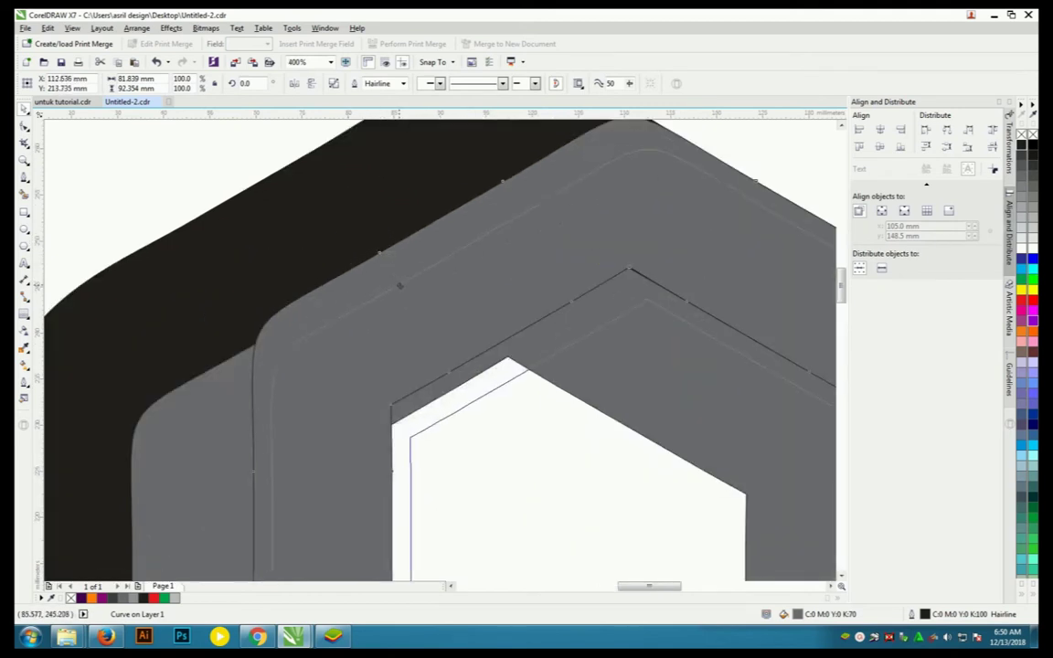
drag(379, 255, 403, 283)
key(ctrl+z)
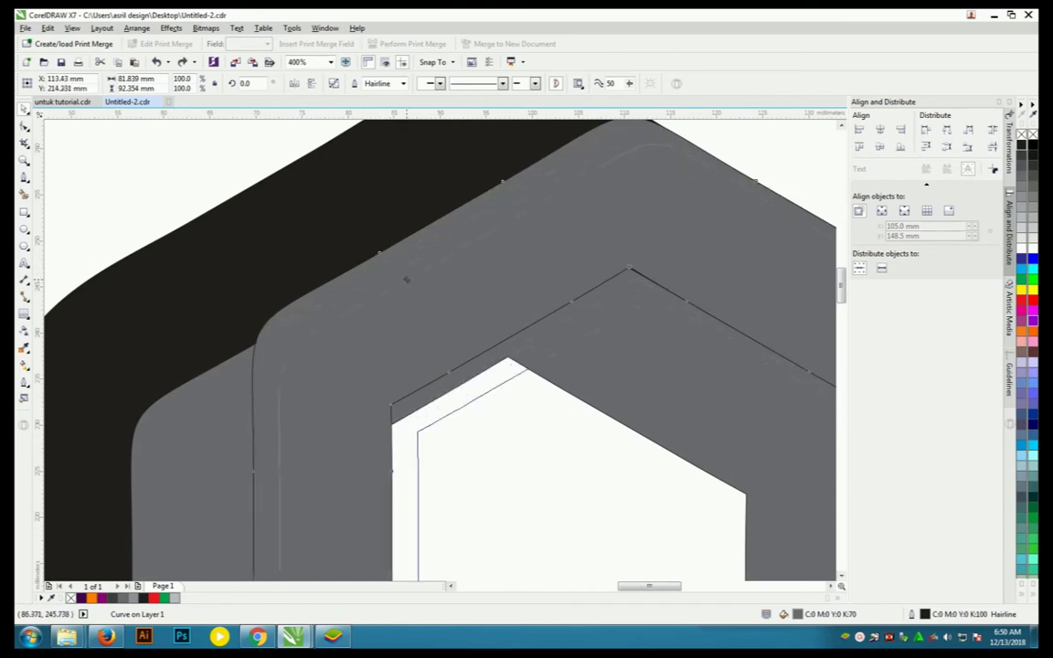
drag(402, 282, 429, 310)
Step: Give the ring copy a red outline and no fill, aligned to the grey ring's edges
right_click(1027, 301)
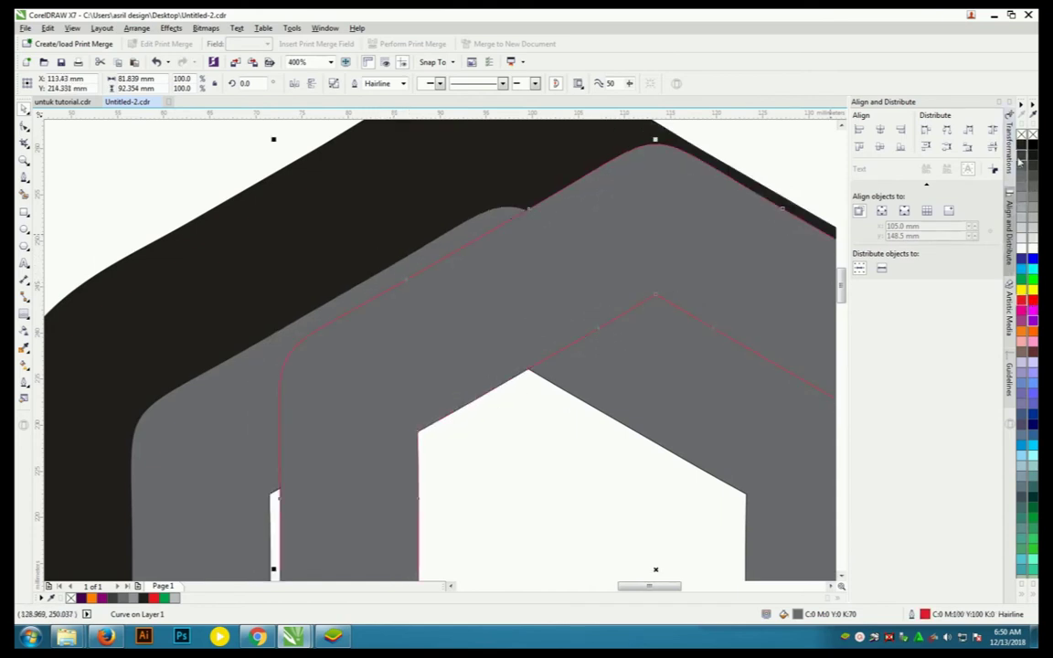
click(1021, 134)
scroll(433, 271, up, 2)
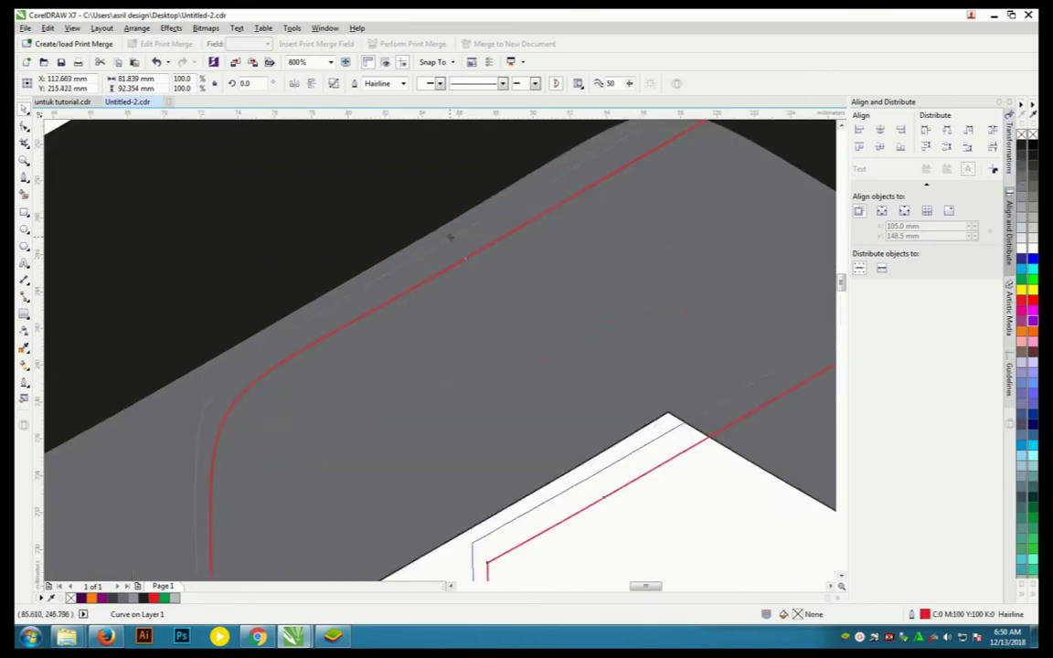
drag(468, 261, 444, 225)
scroll(419, 307, down, 1)
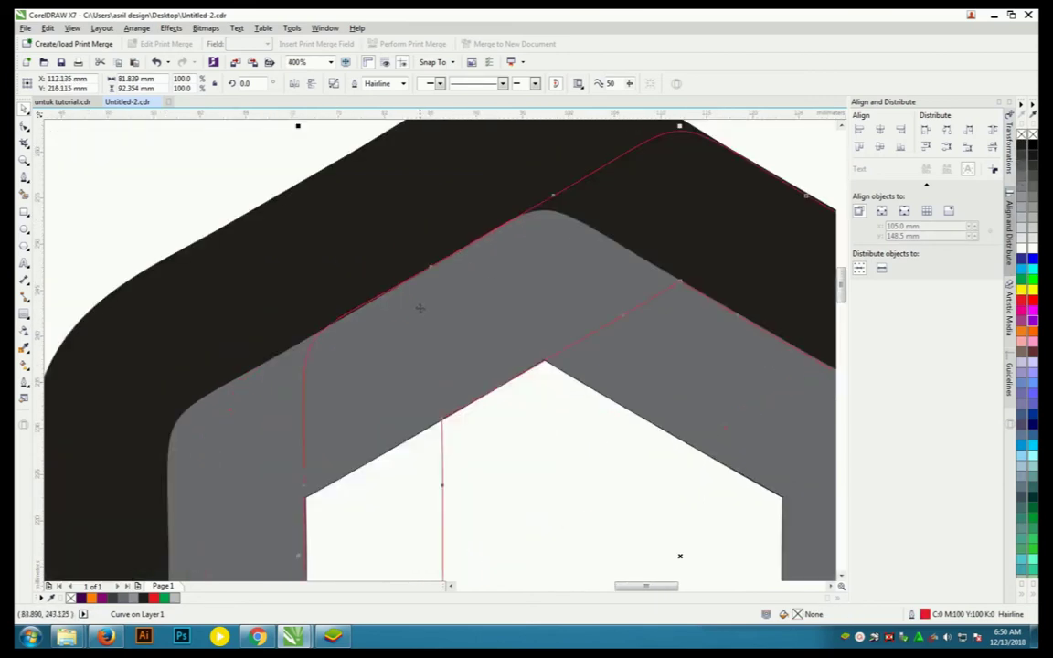
scroll(684, 263, down, 1)
scroll(645, 266, up, 1)
Step: Try light grey Smart Fills on two band overlap regions, then undo them
click(548, 302)
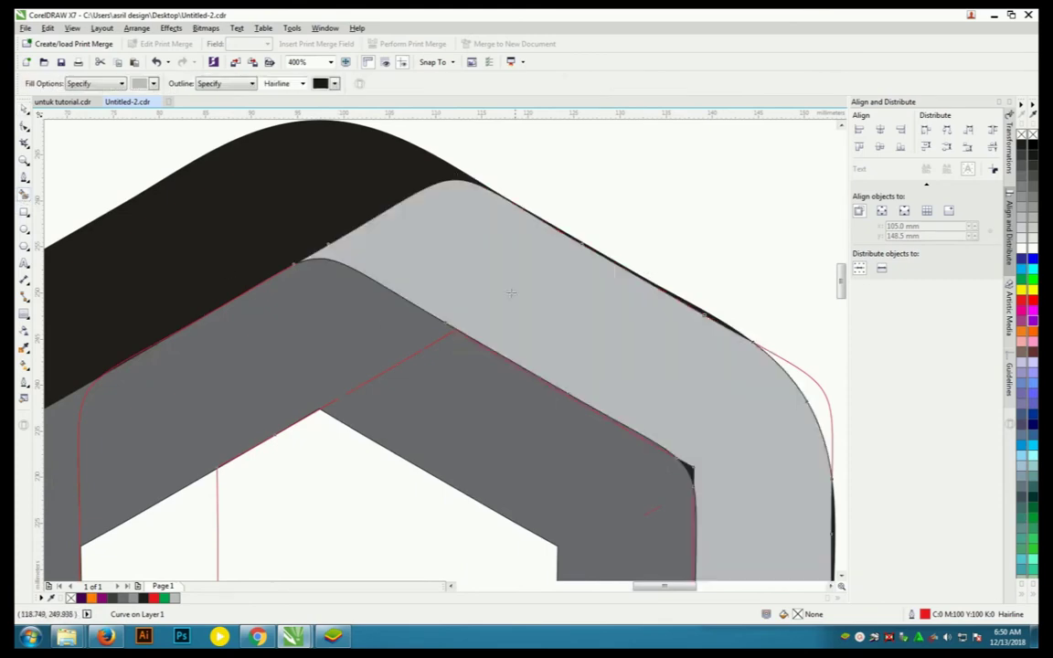
click(228, 365)
scroll(400, 271, down, 1)
key(ctrl+z)
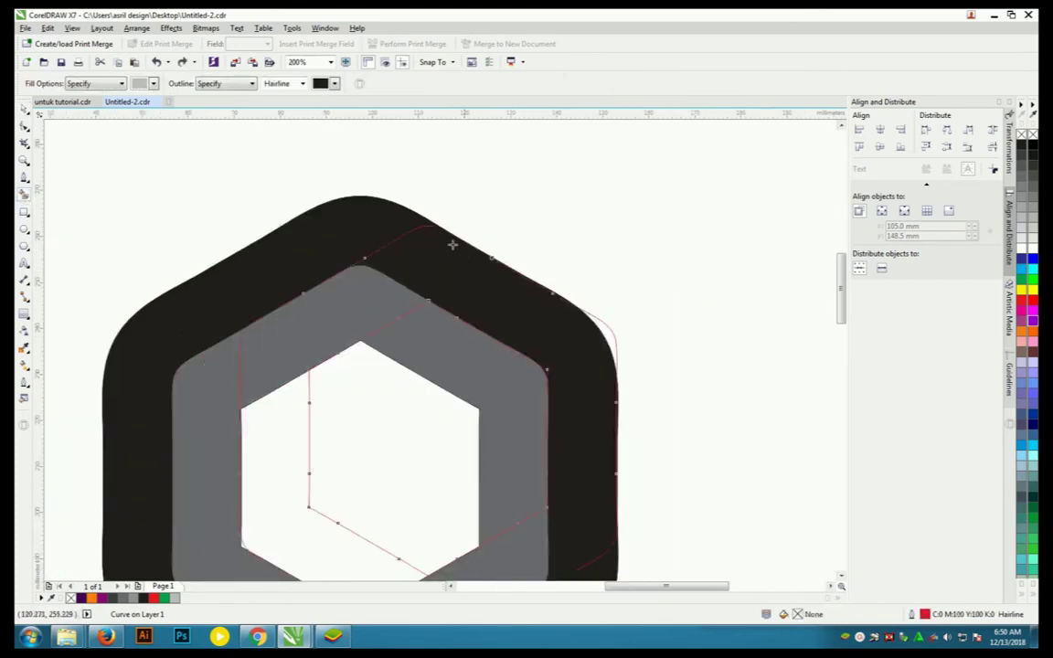
click(26, 108)
Step: Retry light grey fills on enclosed band regions and undo each one again
scroll(534, 254, up, 1)
scroll(465, 254, up, 1)
scroll(454, 274, up, 1)
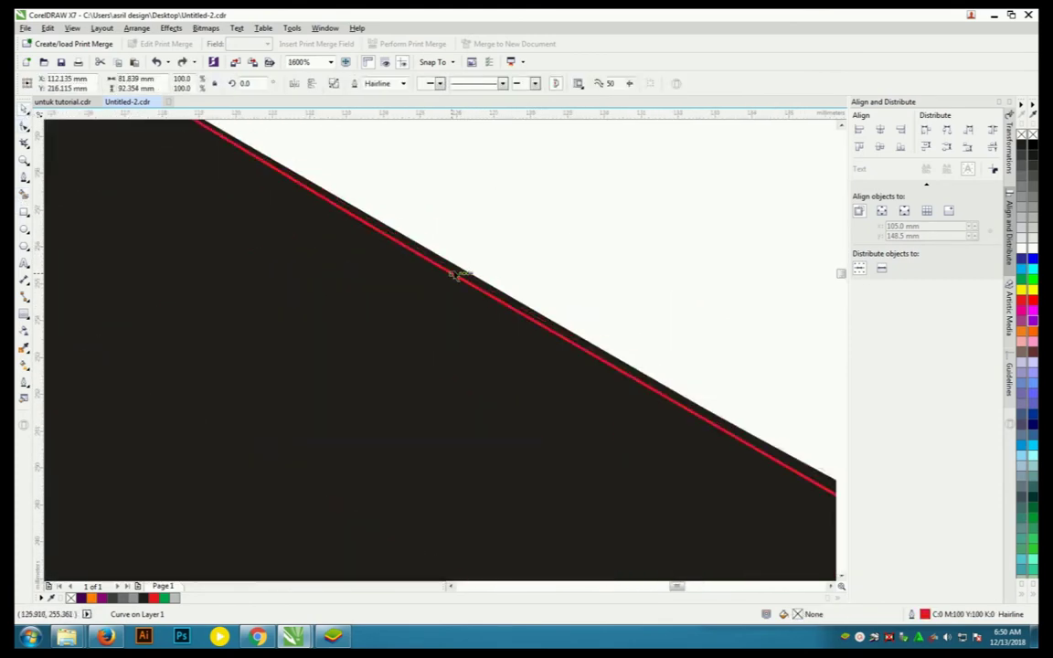
scroll(462, 270, down, 1)
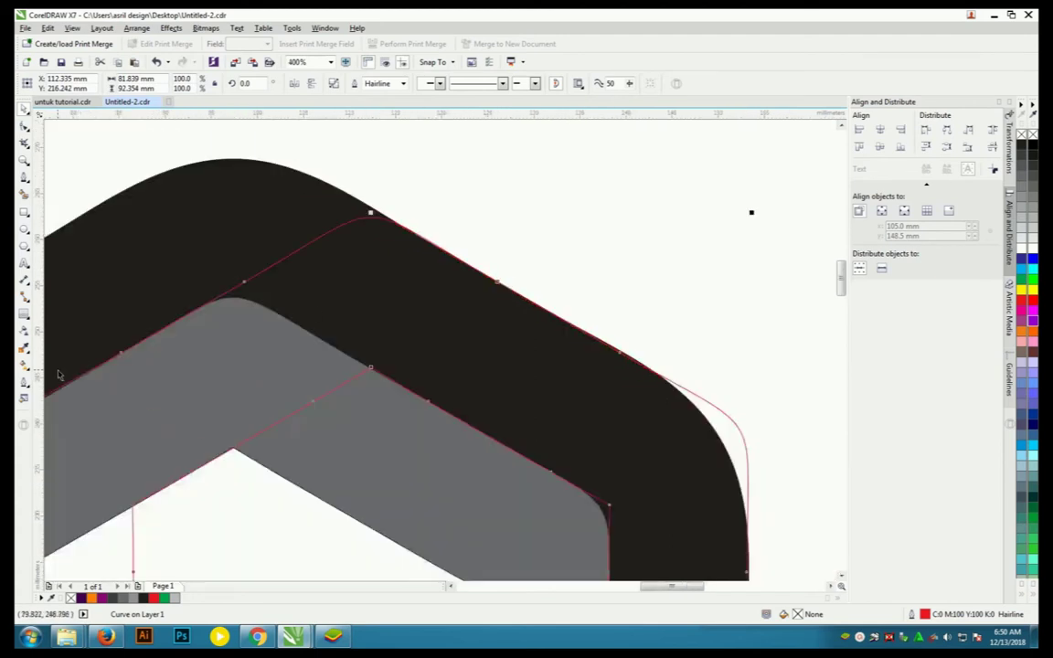
scroll(507, 285, down, 1)
key(space)
click(312, 362)
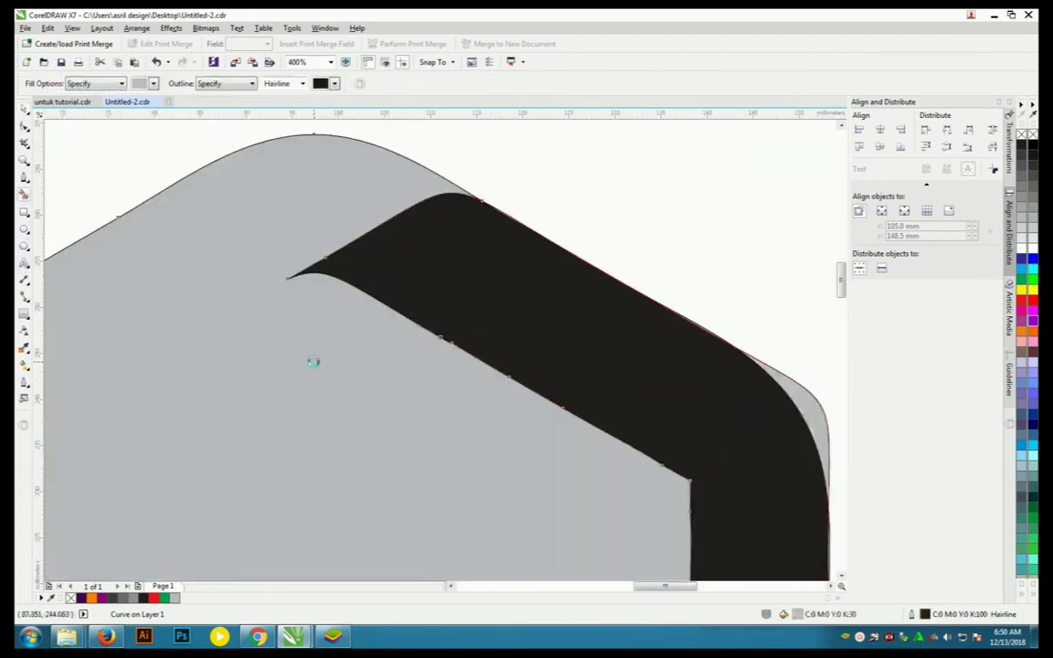
key(ctrl+z)
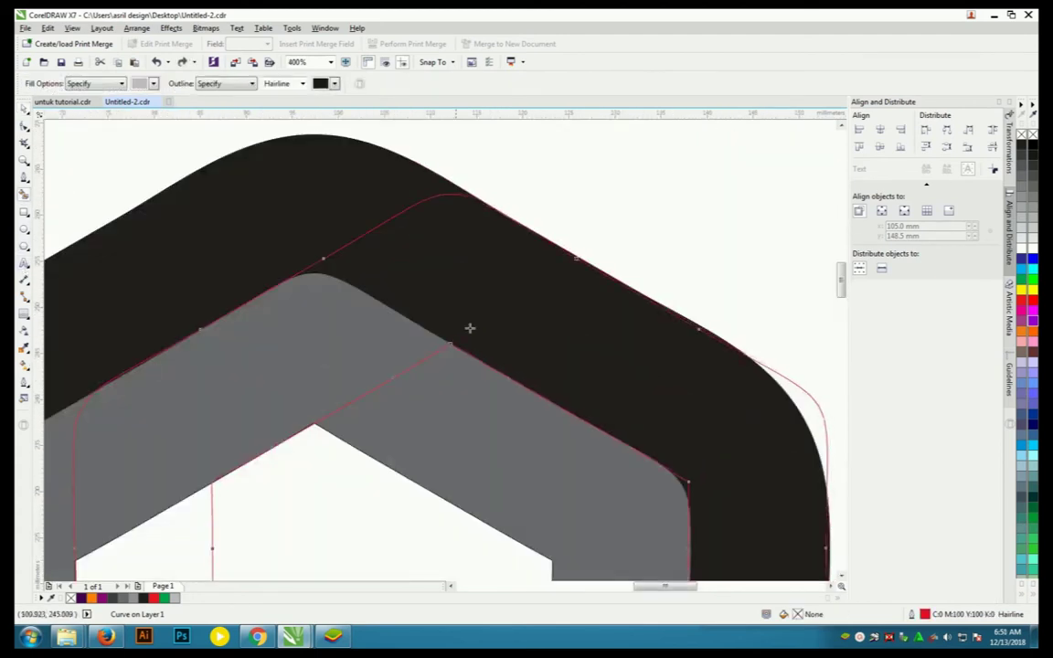
click(491, 318)
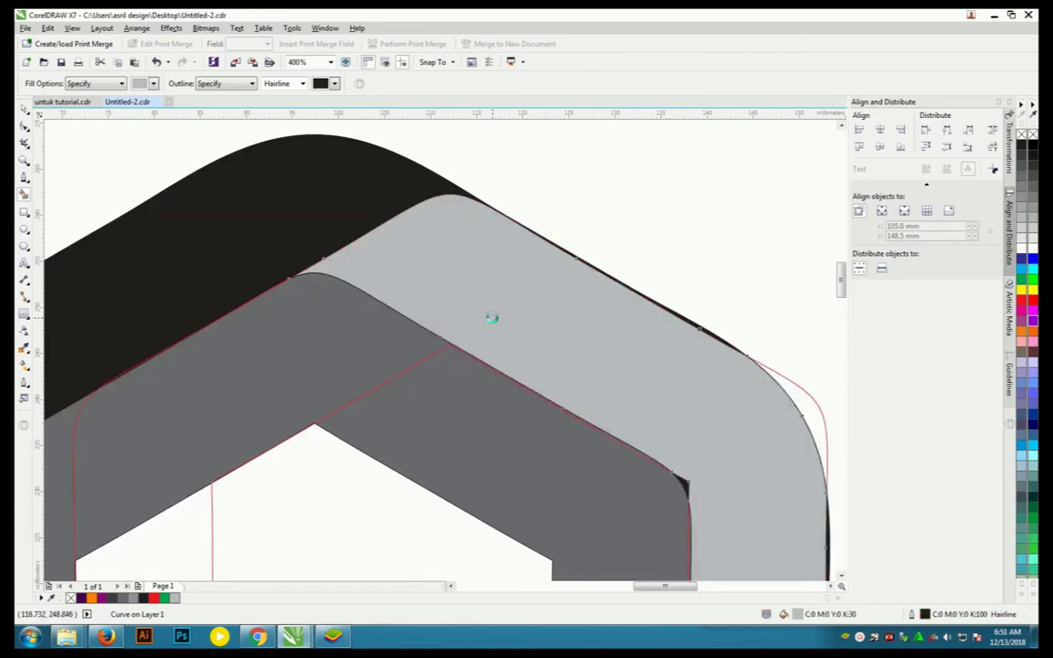
key(ctrl+z)
click(24, 108)
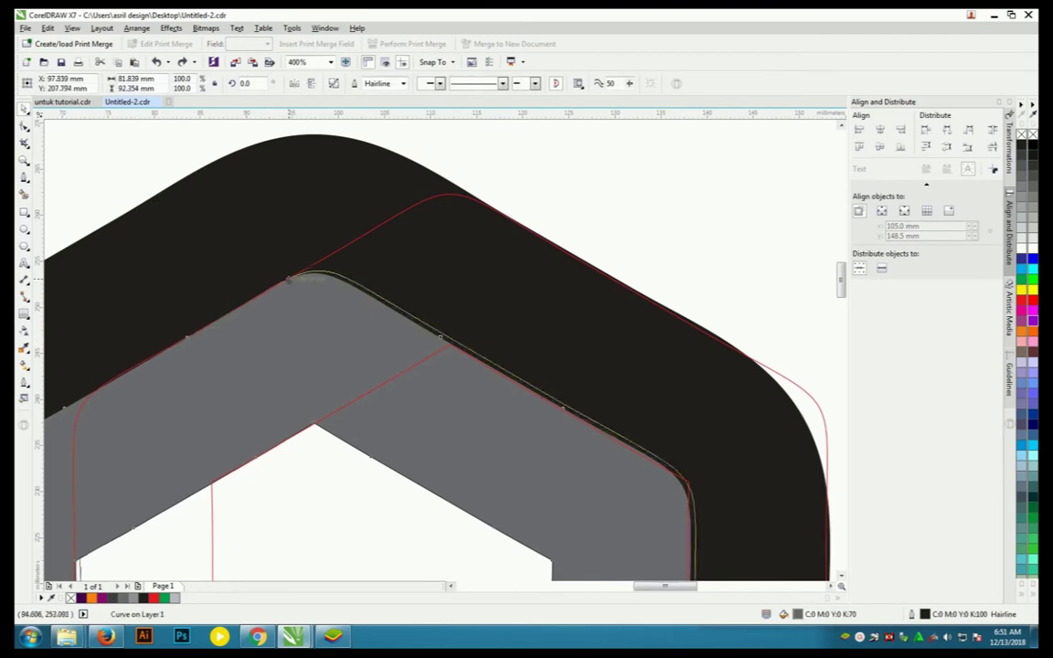
Step: Nudge the red outline curve to line up with the black band's inner edge
click(203, 329)
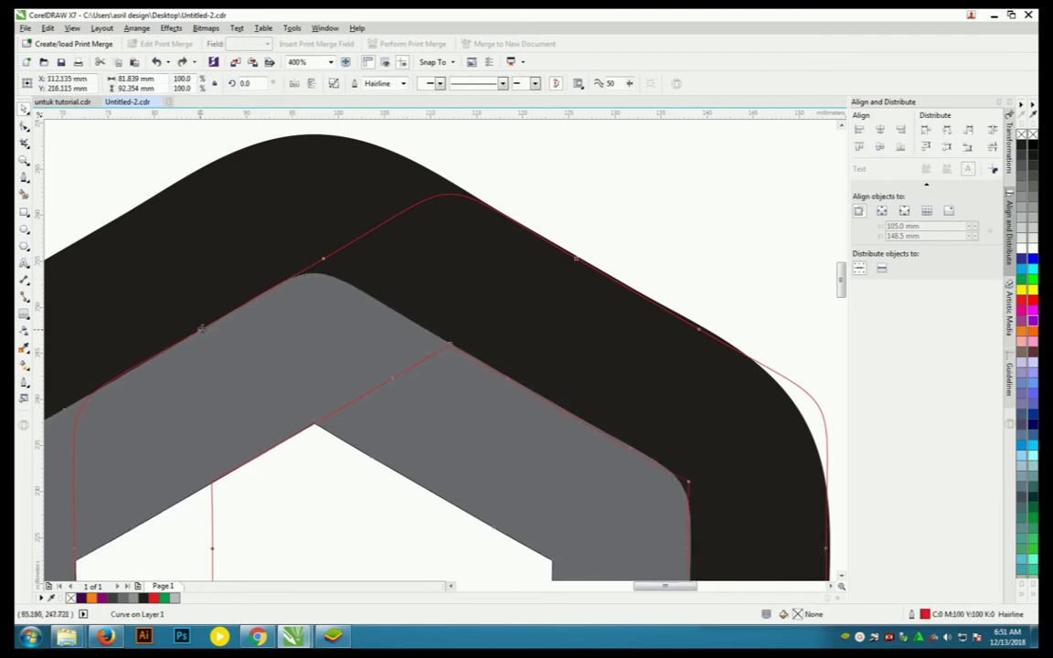
drag(203, 329, 212, 326)
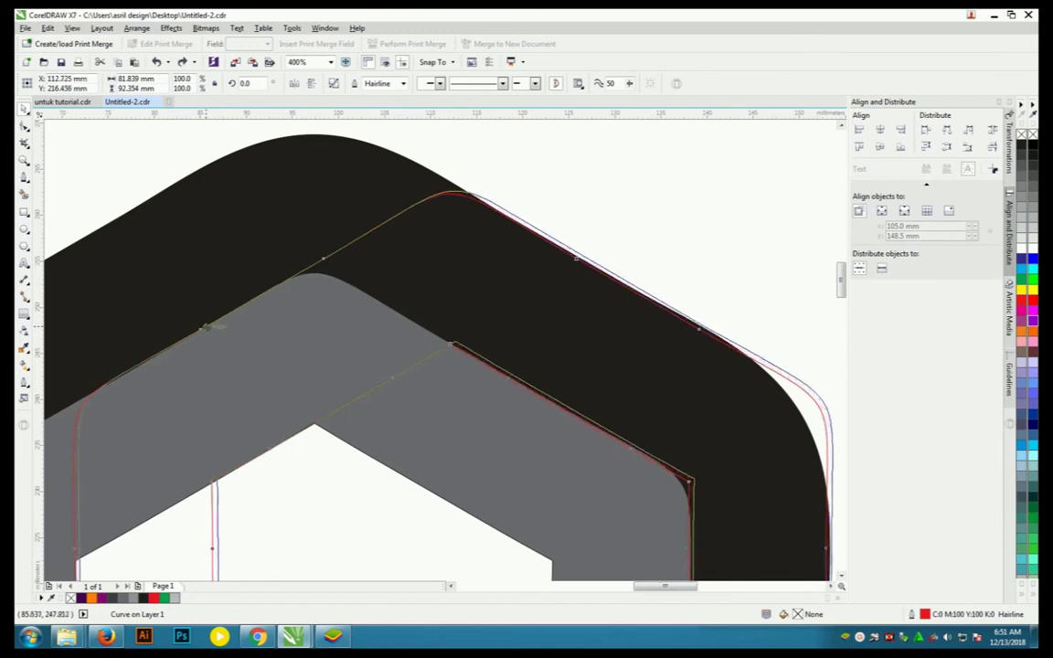
drag(212, 327, 208, 327)
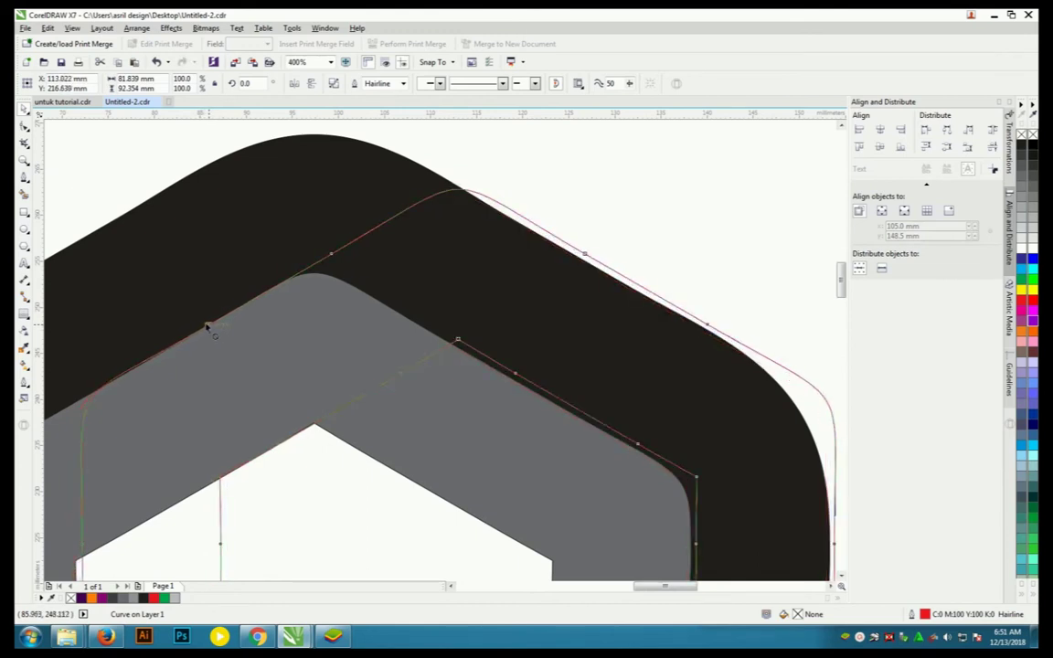
drag(206, 329, 203, 326)
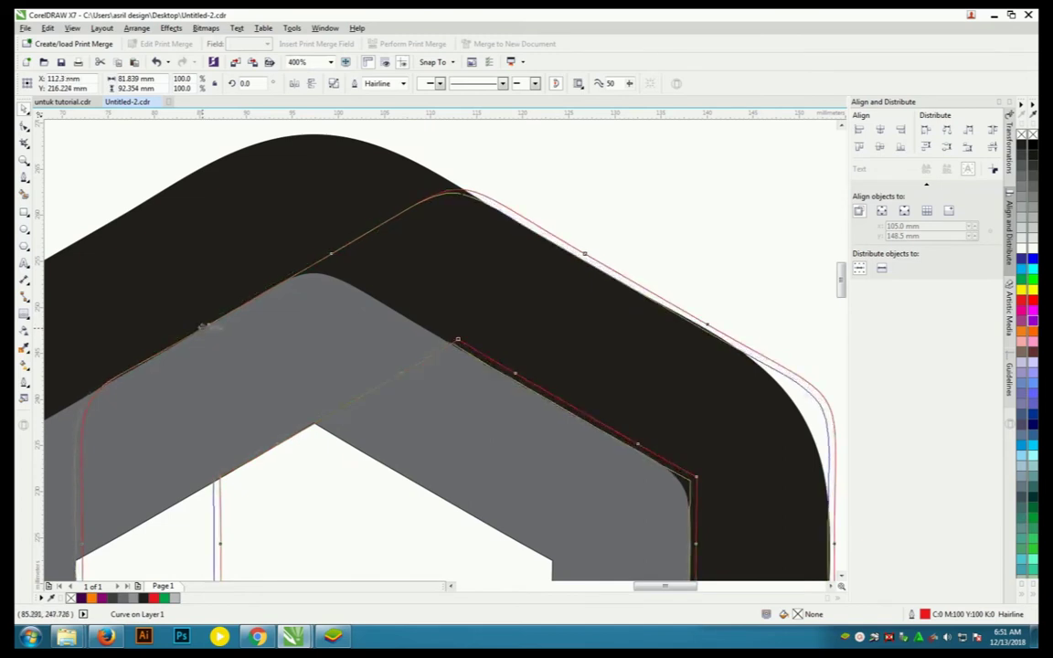
drag(208, 326, 203, 331)
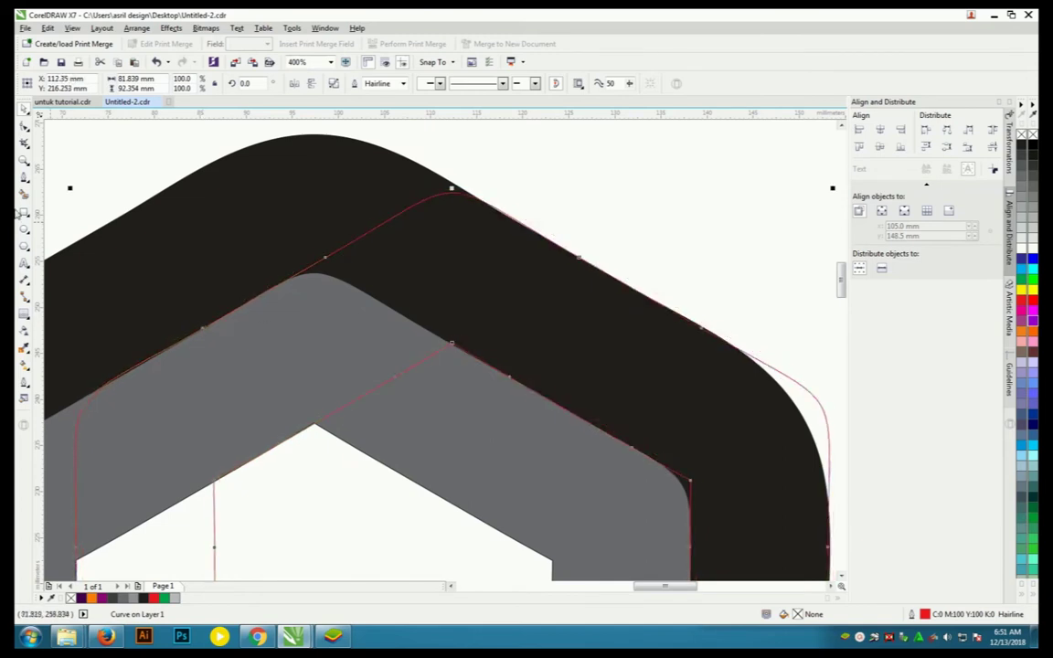
Step: Test light grey fills on the right and left band regions, then undo both
click(512, 274)
click(314, 337)
key(ctrl+z)
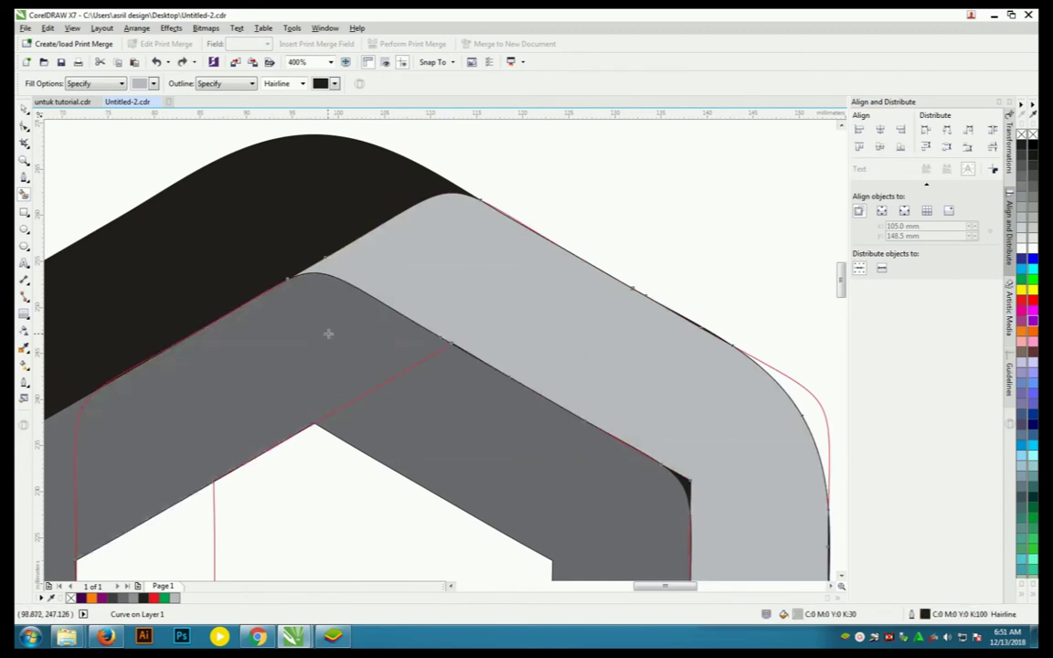
key(ctrl+z)
key(space)
scroll(425, 179, down, 2)
scroll(329, 287, down, 1)
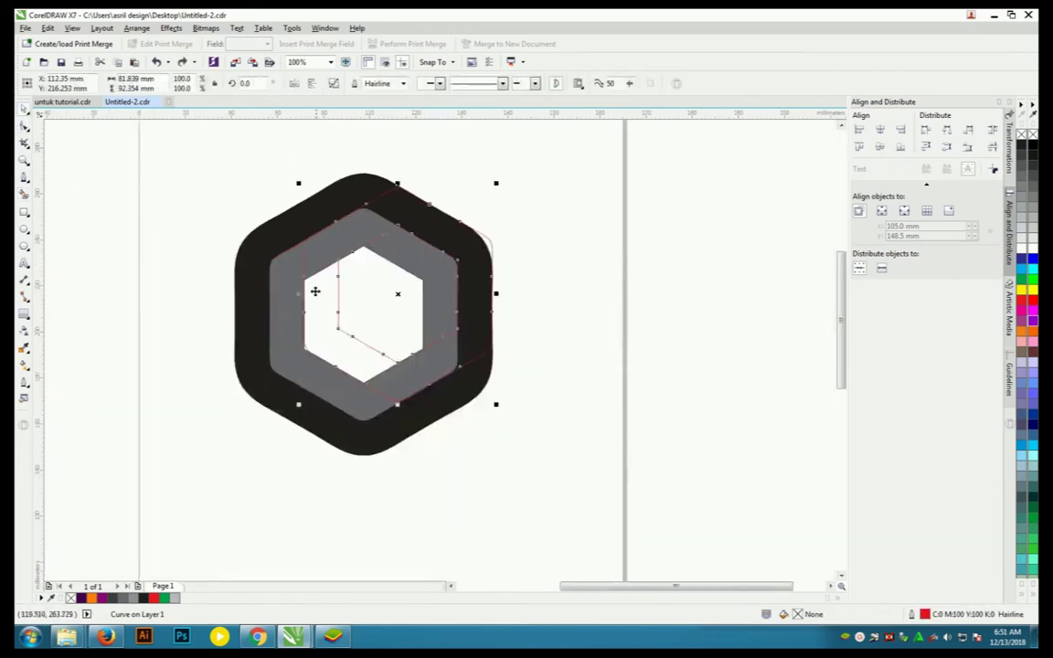
Step: Drag the grey band copy down and to the left to offset it
scroll(316, 290, up, 2)
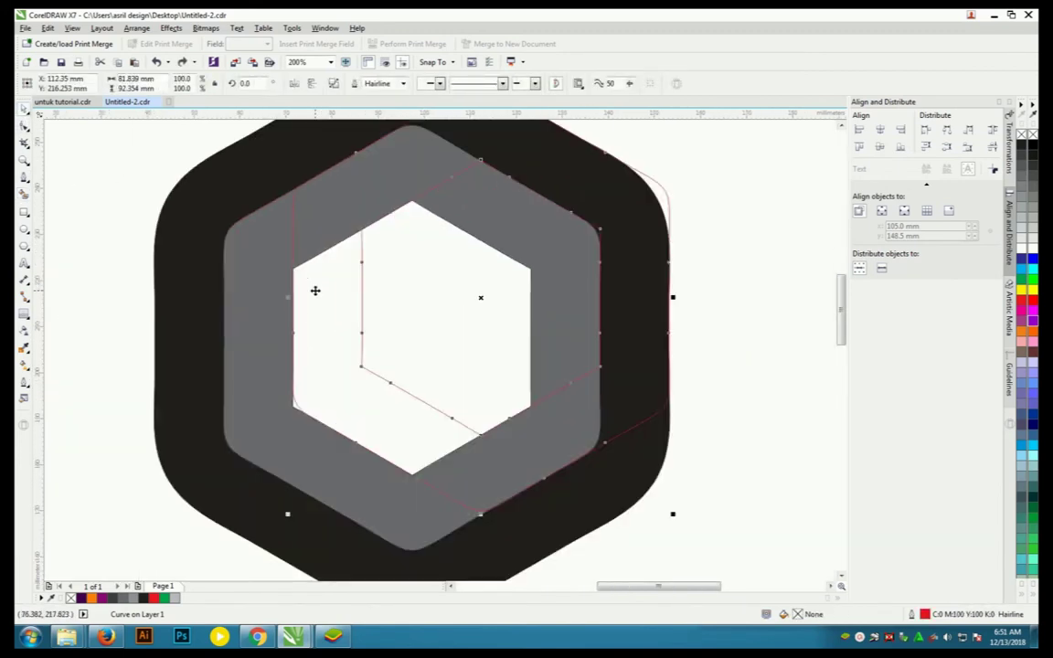
scroll(606, 296, down, 2)
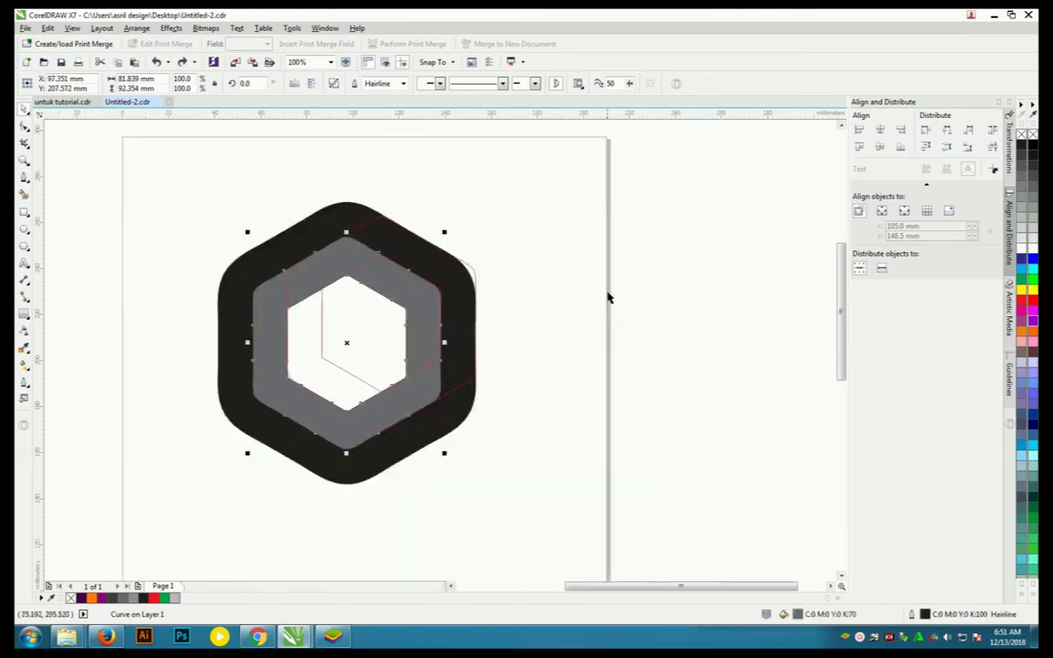
click(606, 296)
scroll(285, 350, up, 2)
drag(282, 347, 188, 438)
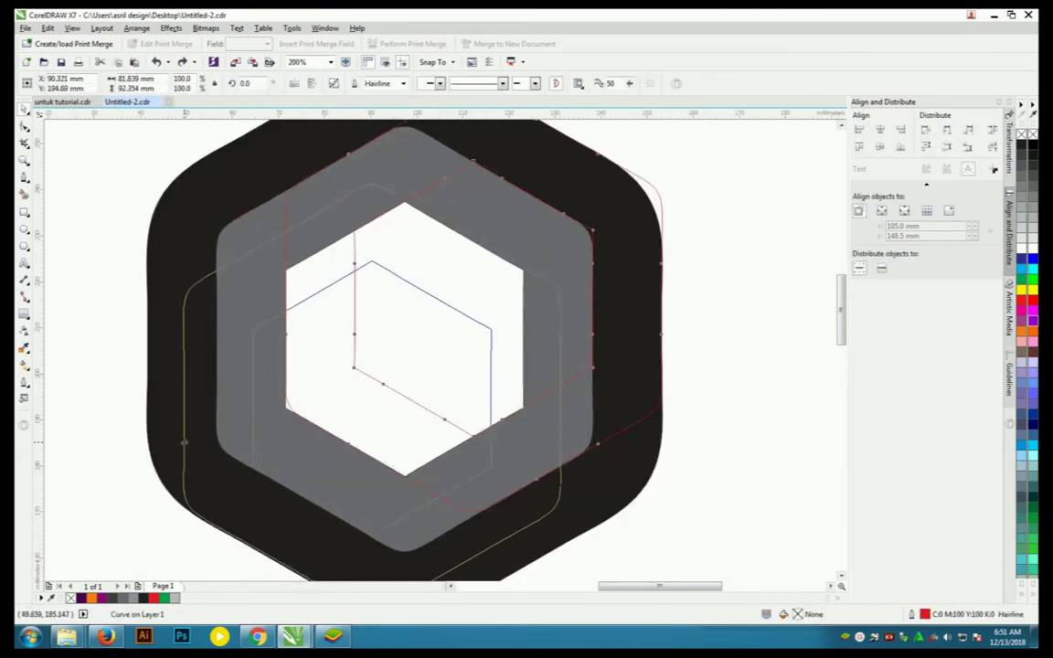
drag(189, 439, 183, 437)
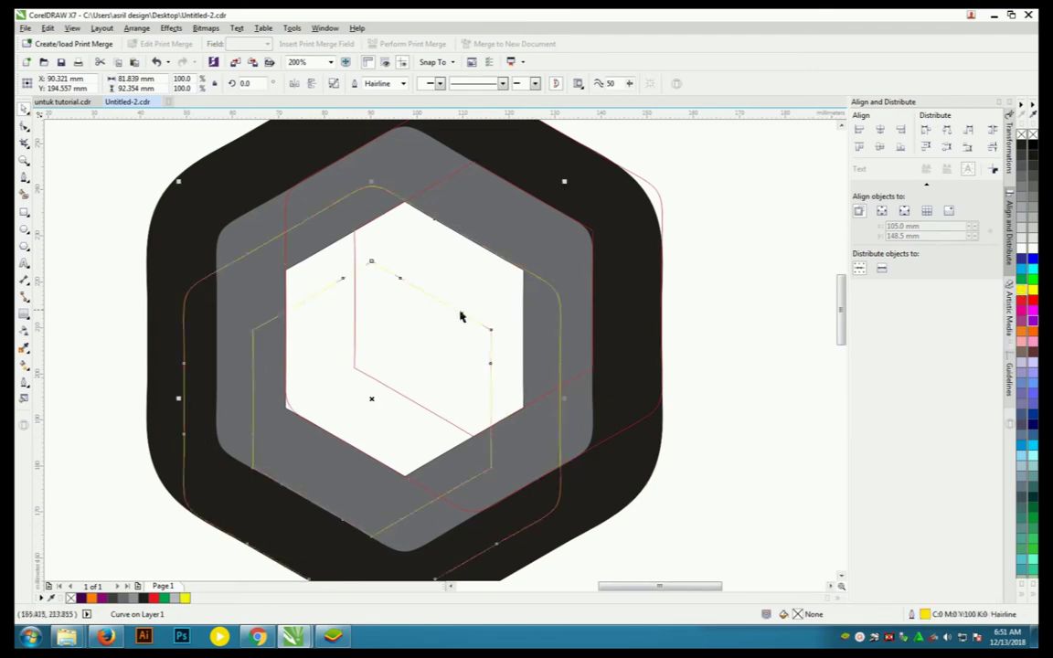
Step: Zoom in and nudge the thin outline curve until its edge matches the band's lower-left edge
scroll(461, 313, down, 2)
scroll(460, 313, up, 2)
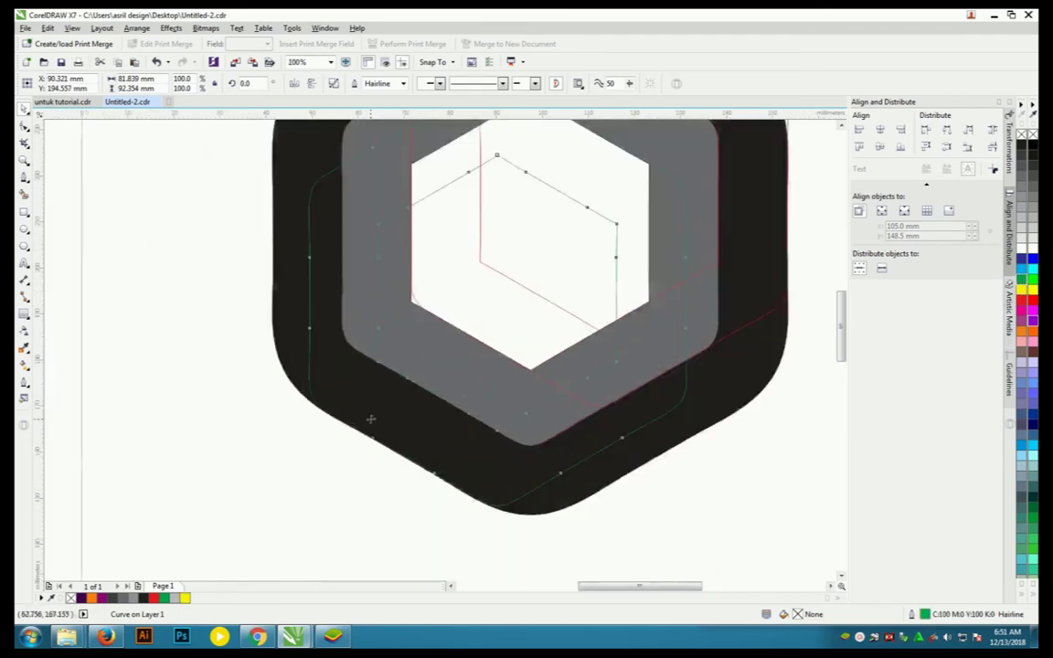
scroll(313, 416, up, 2)
scroll(318, 434, down, 2)
scroll(322, 447, up, 1)
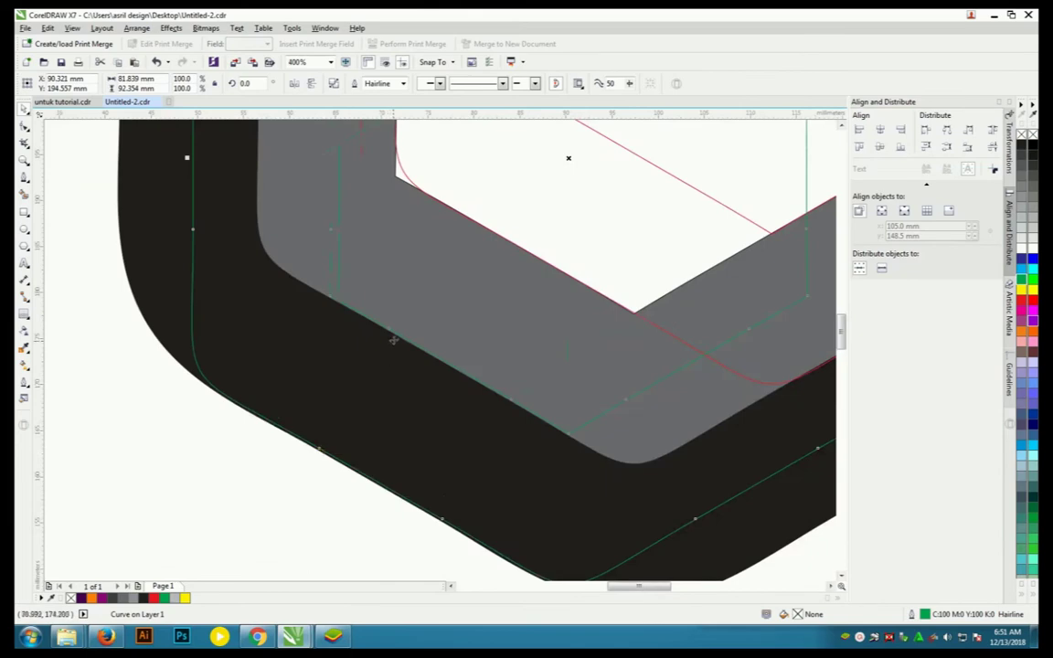
scroll(393, 340, up, 1)
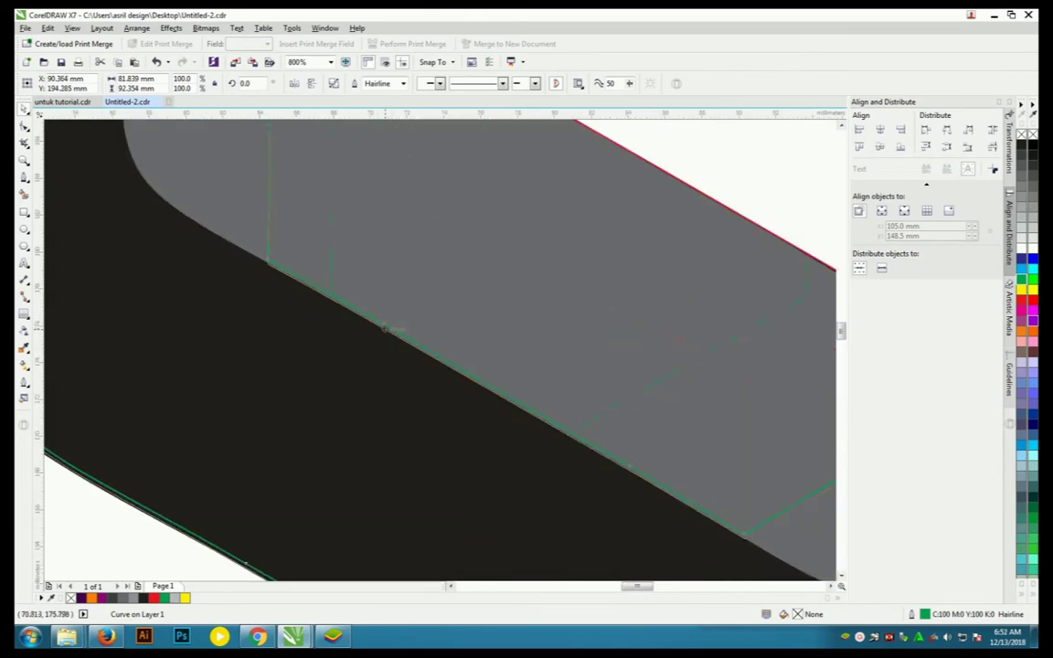
scroll(384, 328, down, 1)
scroll(369, 321, down, 1)
scroll(375, 348, up, 1)
scroll(379, 357, down, 1)
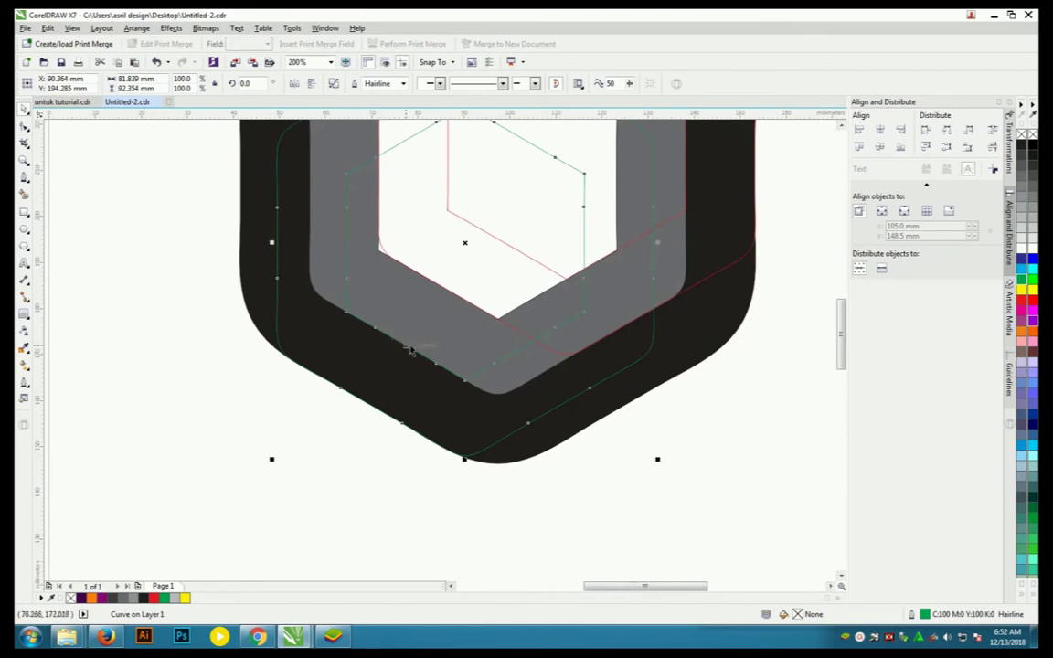
mouse_move(384, 331)
mouse_down()
mouse_move(399, 348)
mouse_move(377, 333)
mouse_up()
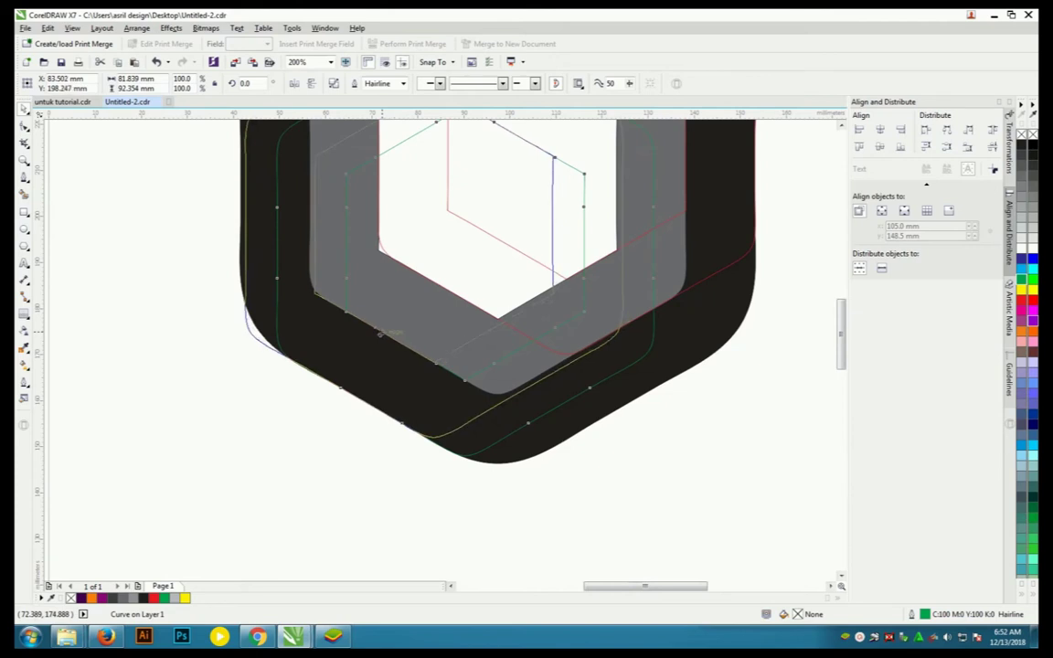
drag(376, 333, 376, 328)
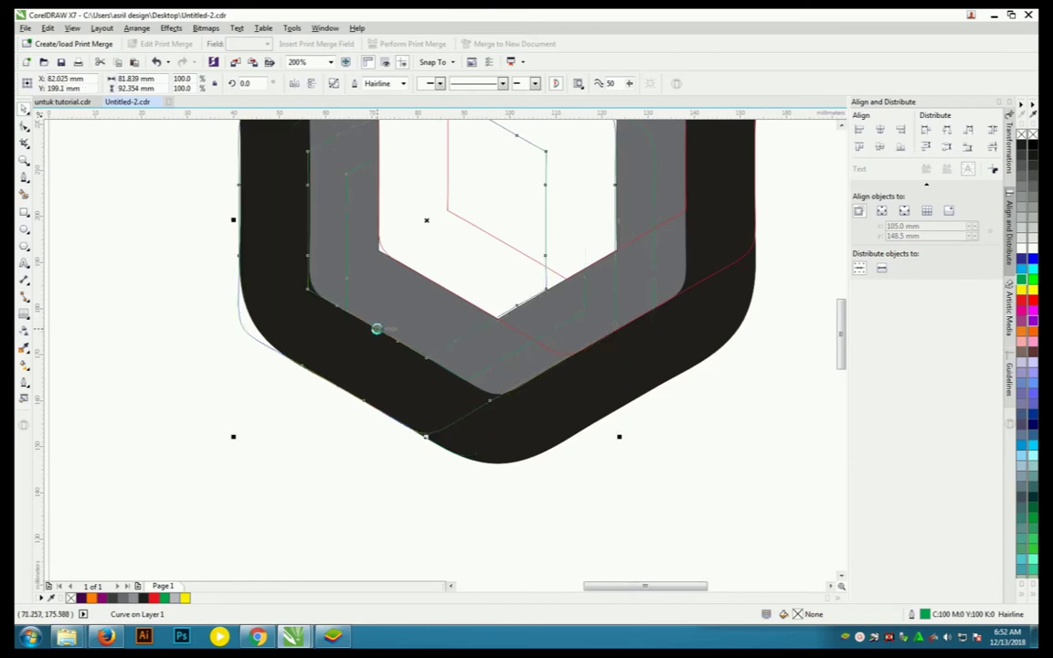
scroll(527, 304, up, 2)
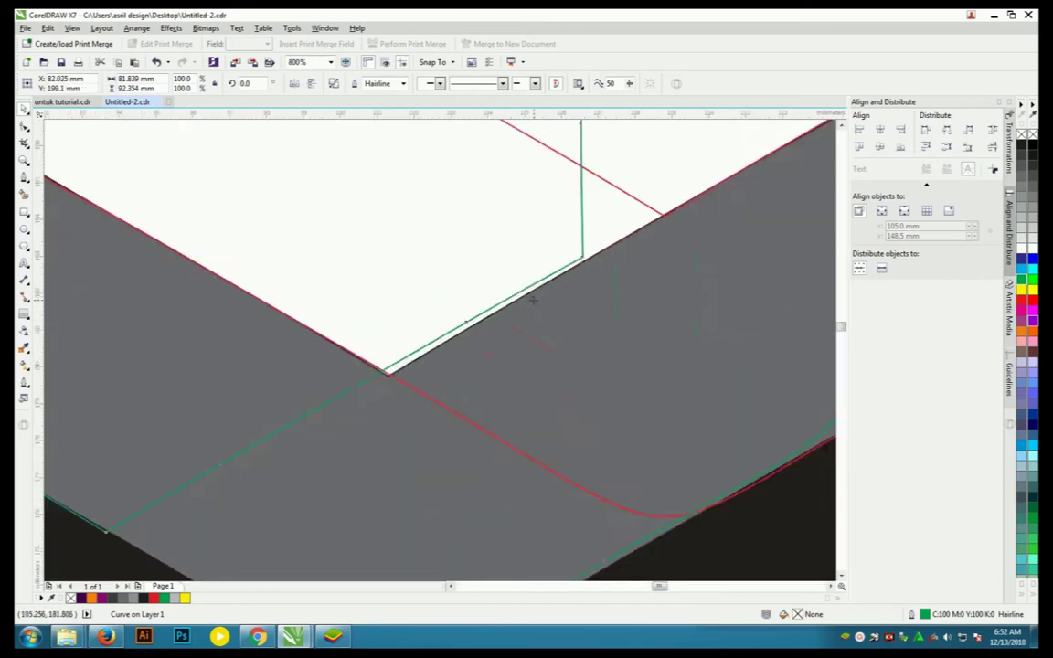
scroll(398, 345, up, 1)
drag(399, 344, 407, 350)
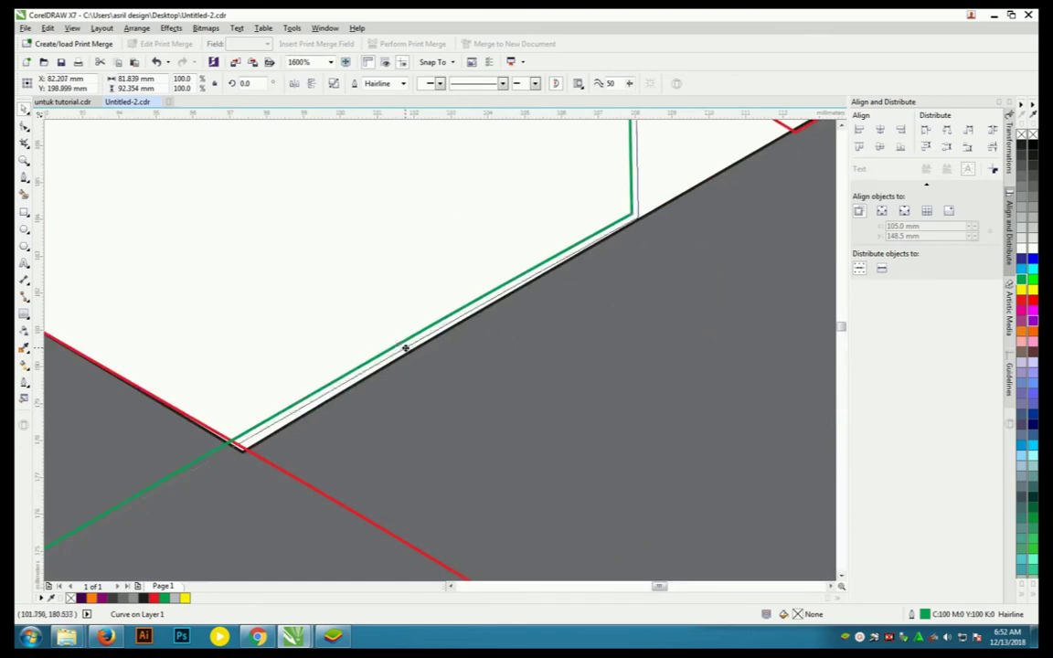
scroll(407, 350, down, 3)
scroll(228, 371, up, 3)
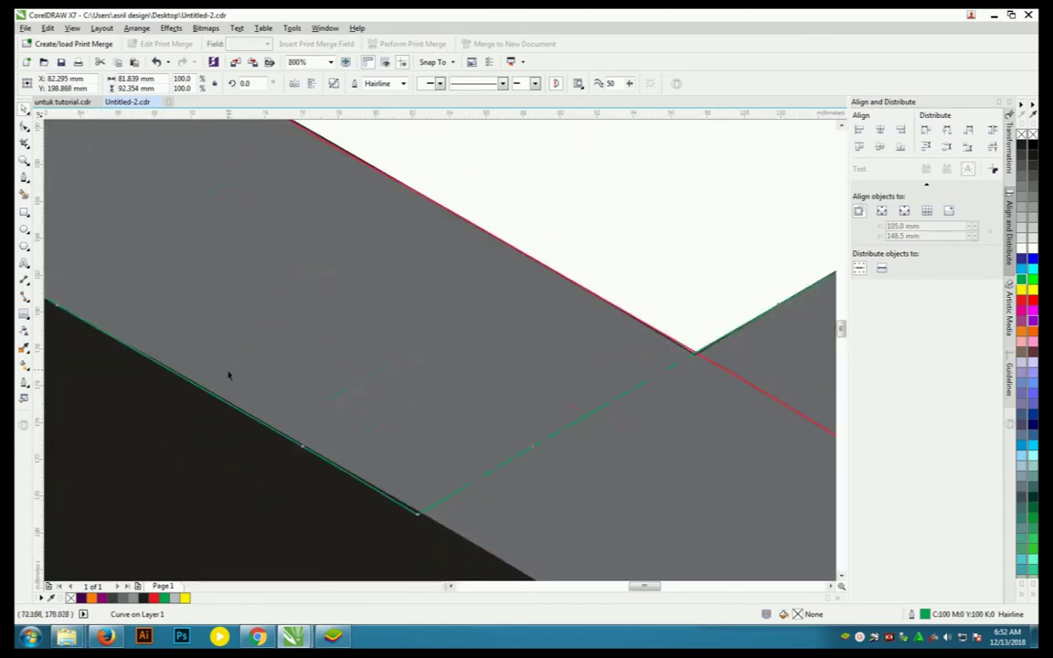
scroll(400, 318, down, 4)
scroll(399, 318, up, 1)
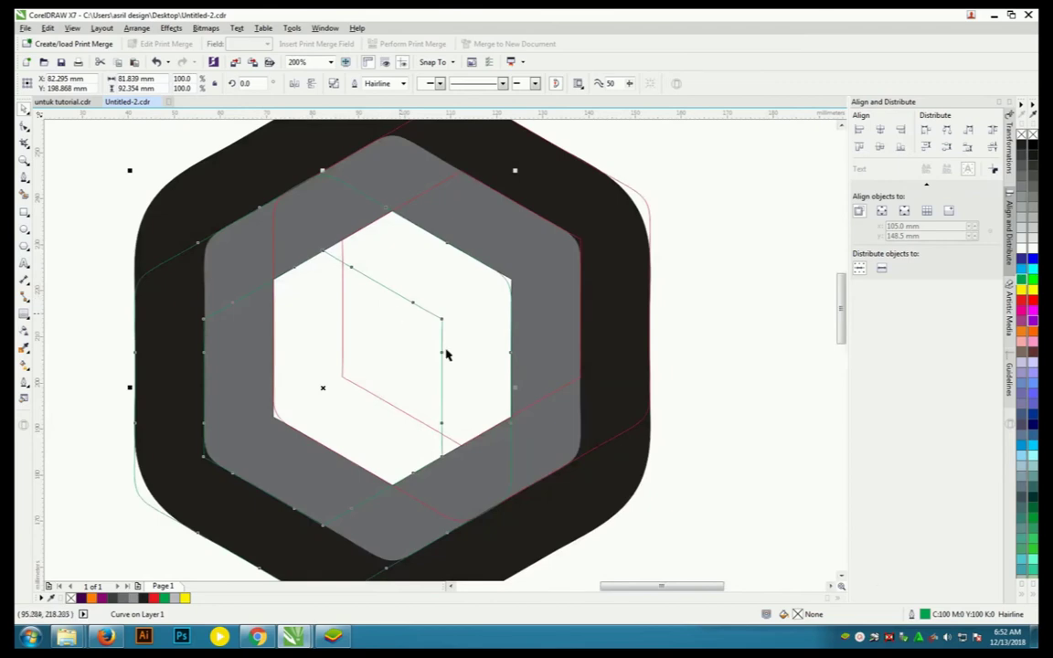
scroll(498, 403, down, 1)
click(561, 298)
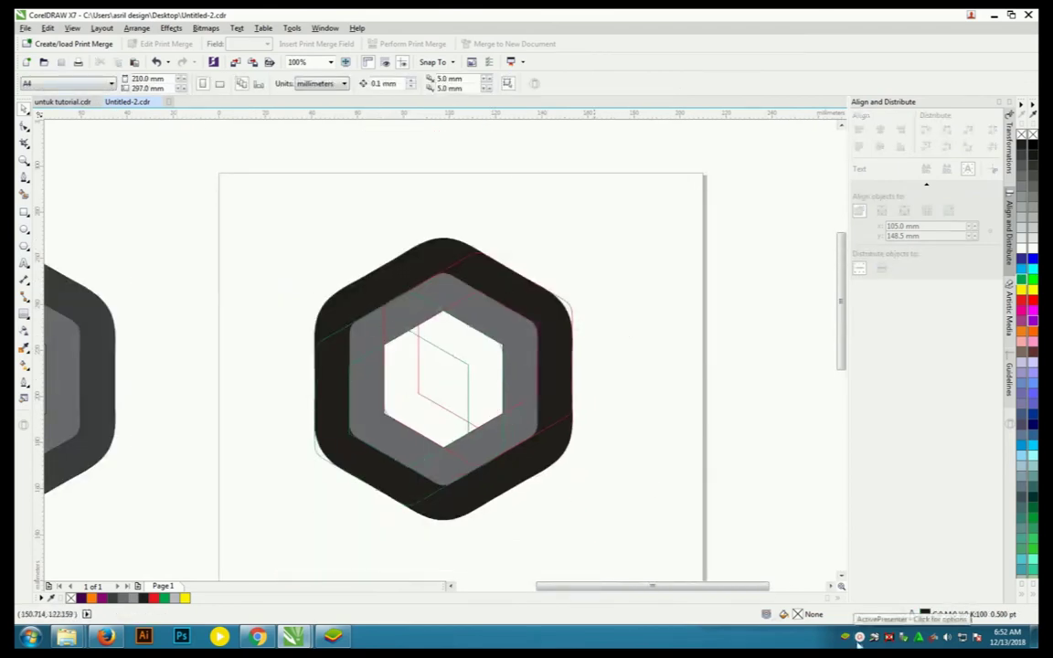
Step: Move the thin outline curve left onto the dark band's outer edge, undoing one wrong move
click(962, 637)
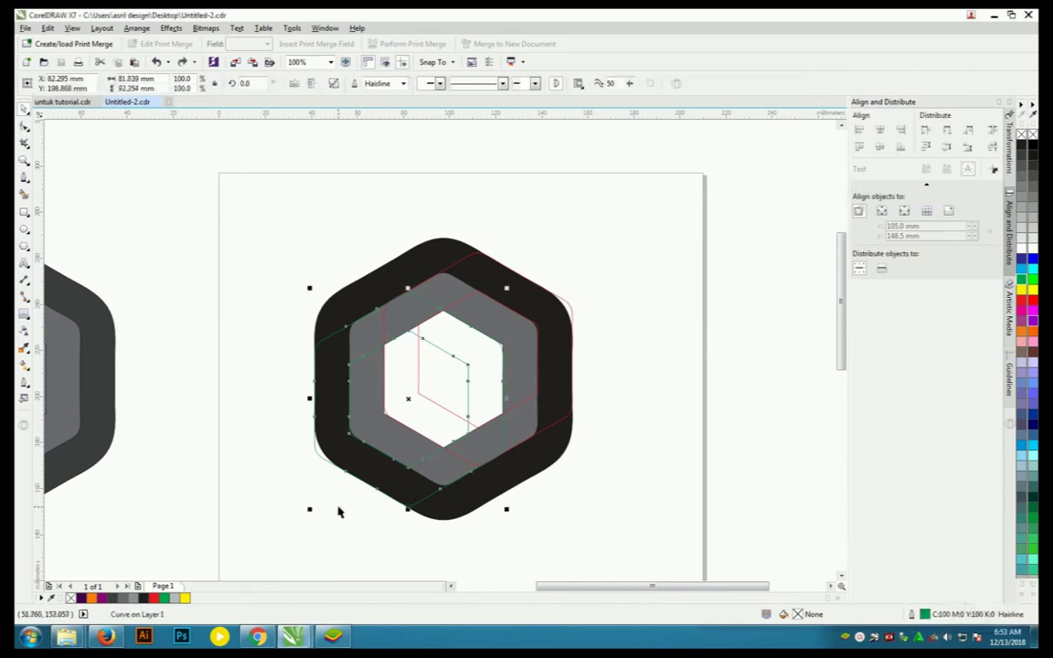
click(338, 508)
click(340, 420)
click(465, 437)
click(386, 377)
drag(382, 363, 342, 368)
key(ctrl+z)
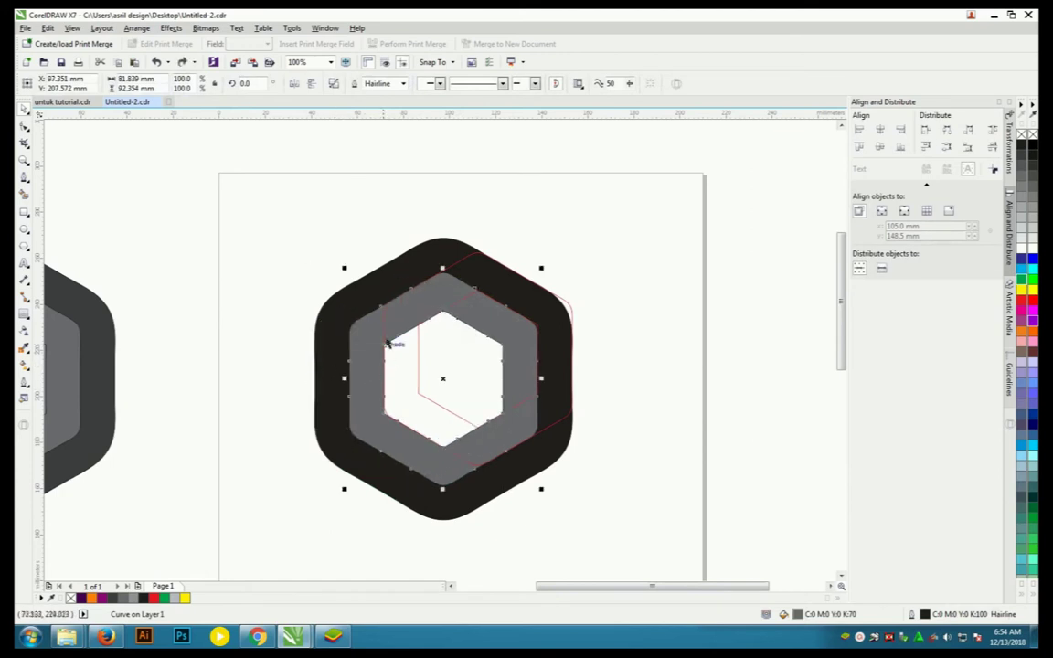
drag(384, 336, 314, 336)
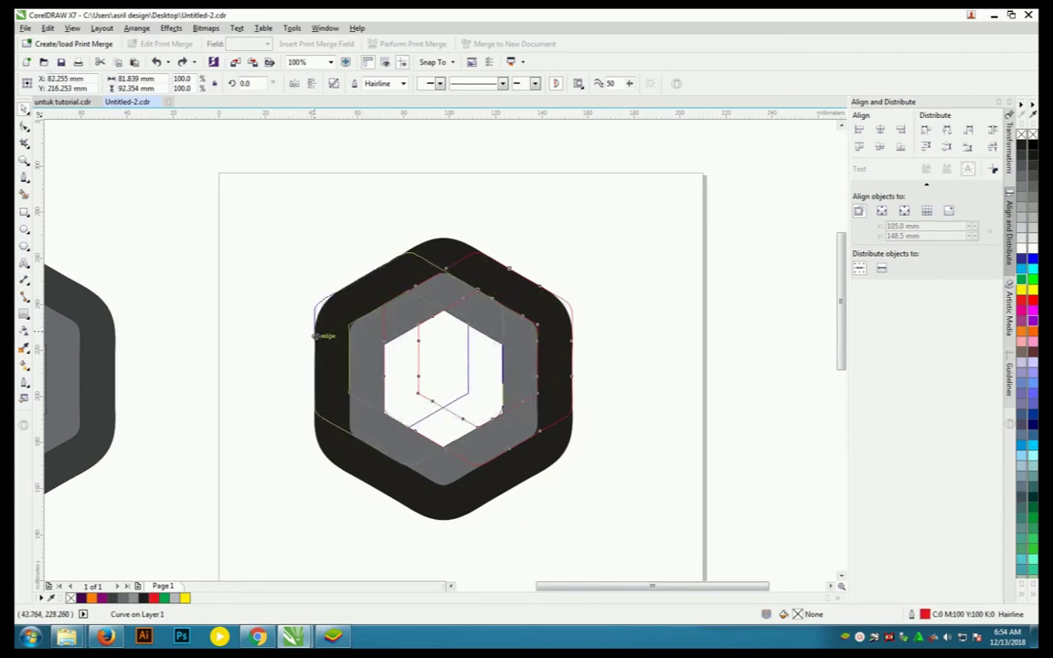
drag(317, 337, 317, 338)
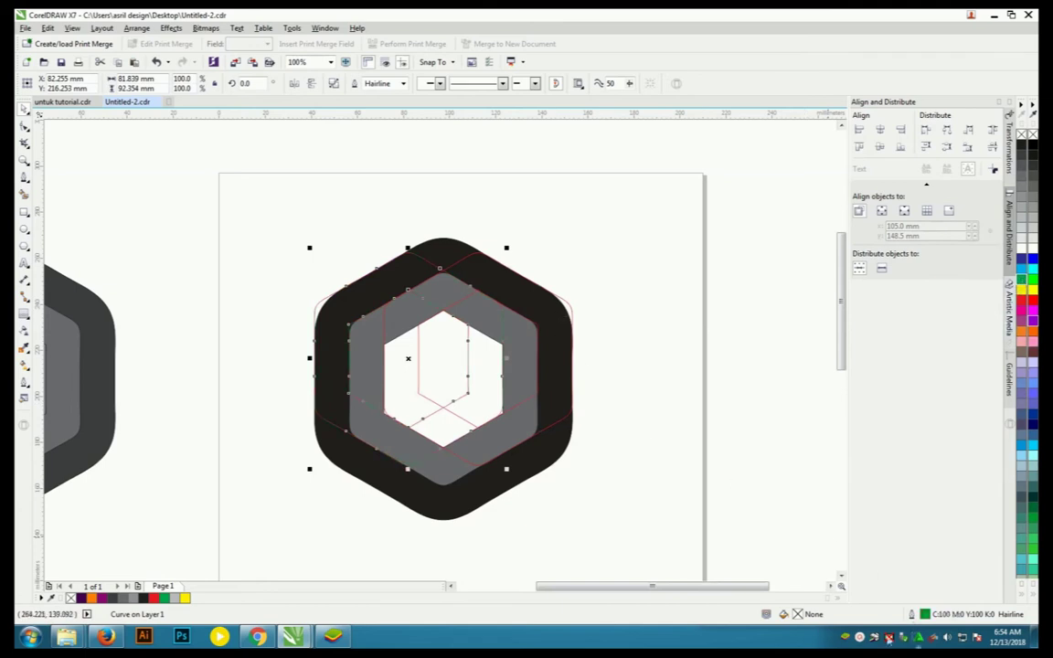
click(646, 411)
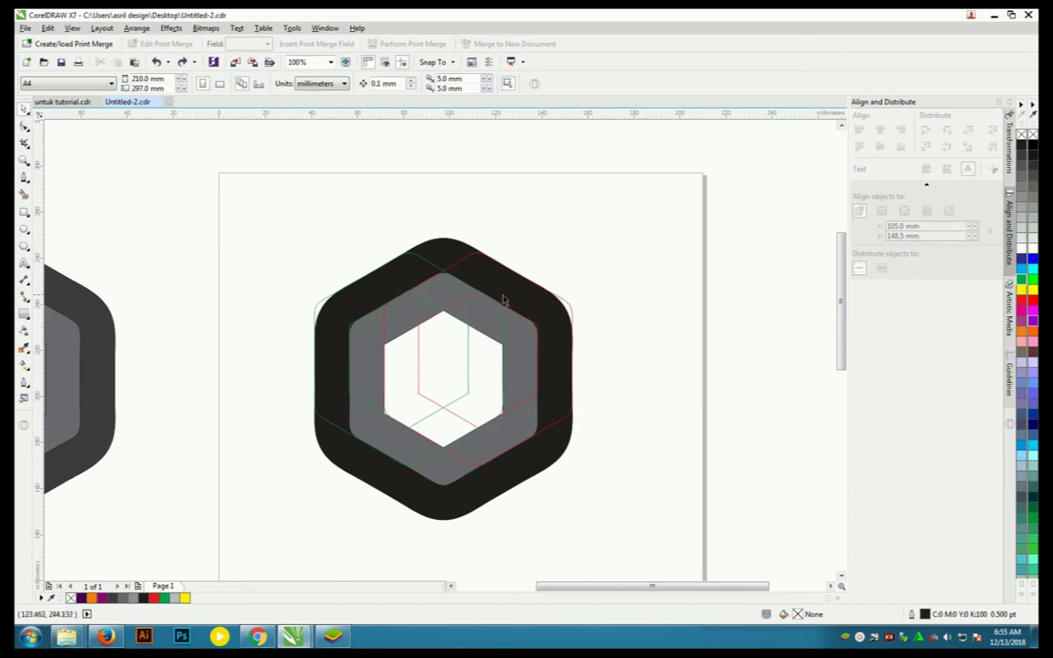
Step: Undo an accidental grey fill and set the Smart Fill colour to purple
click(25, 194)
click(543, 315)
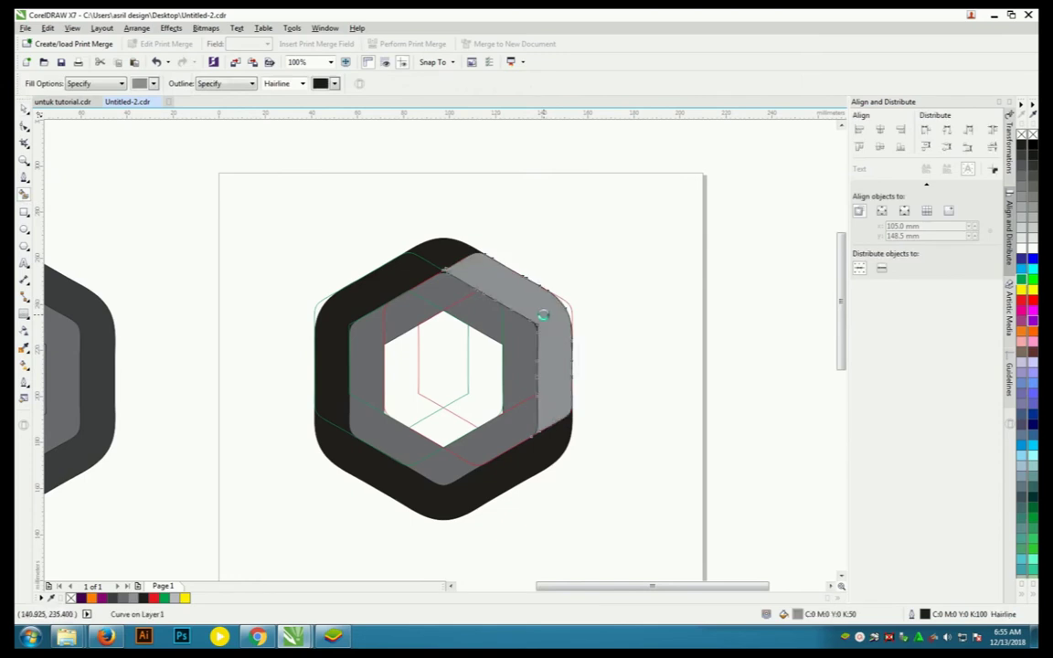
key(ctrl+z)
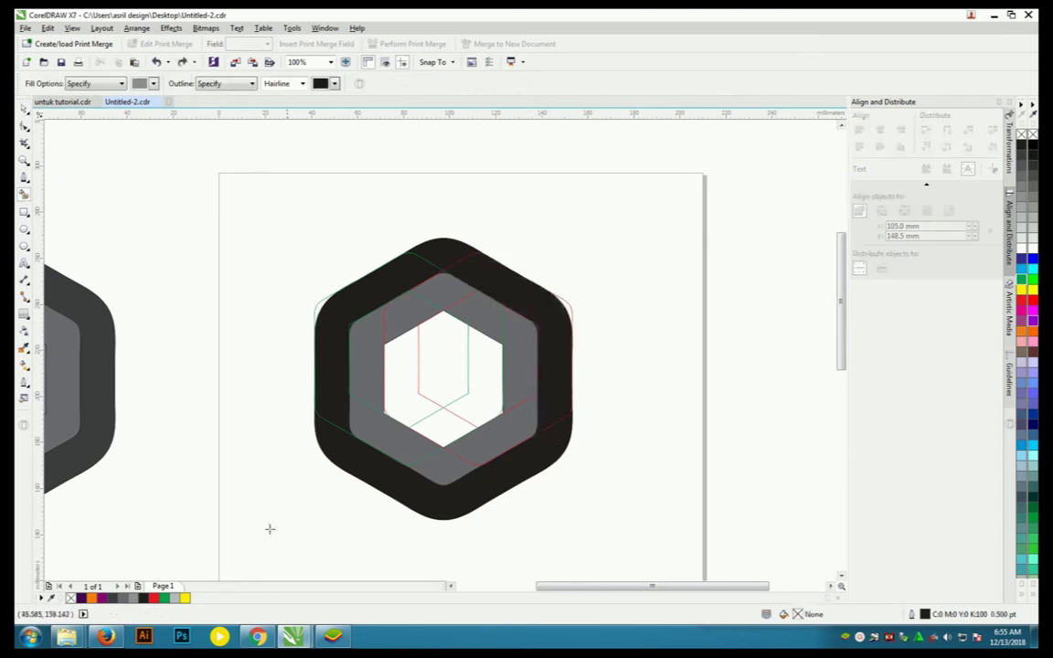
click(153, 83)
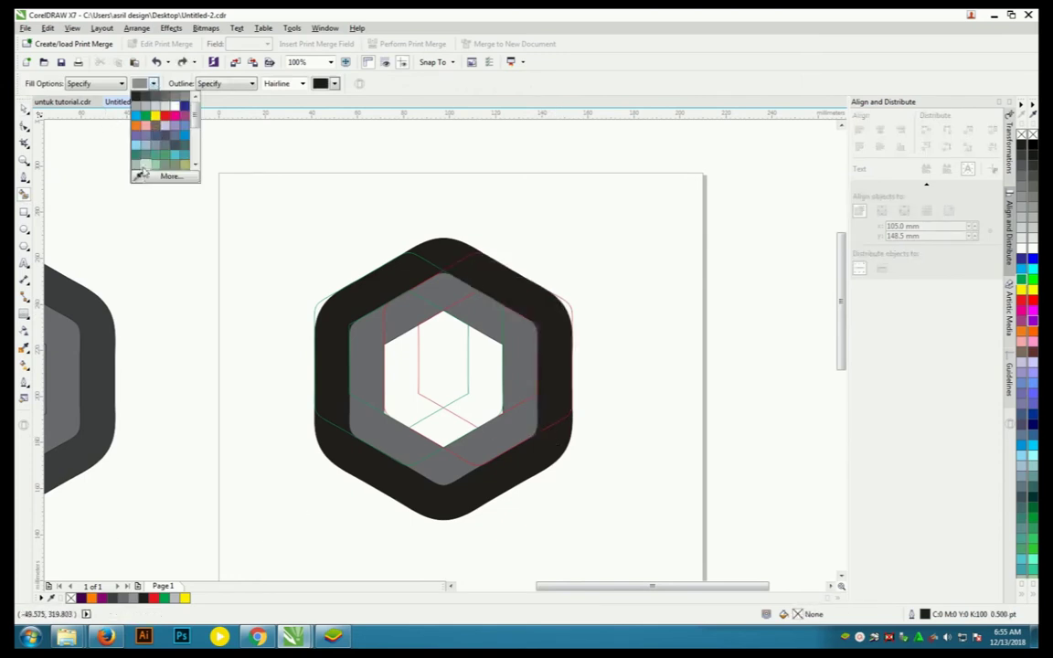
click(102, 597)
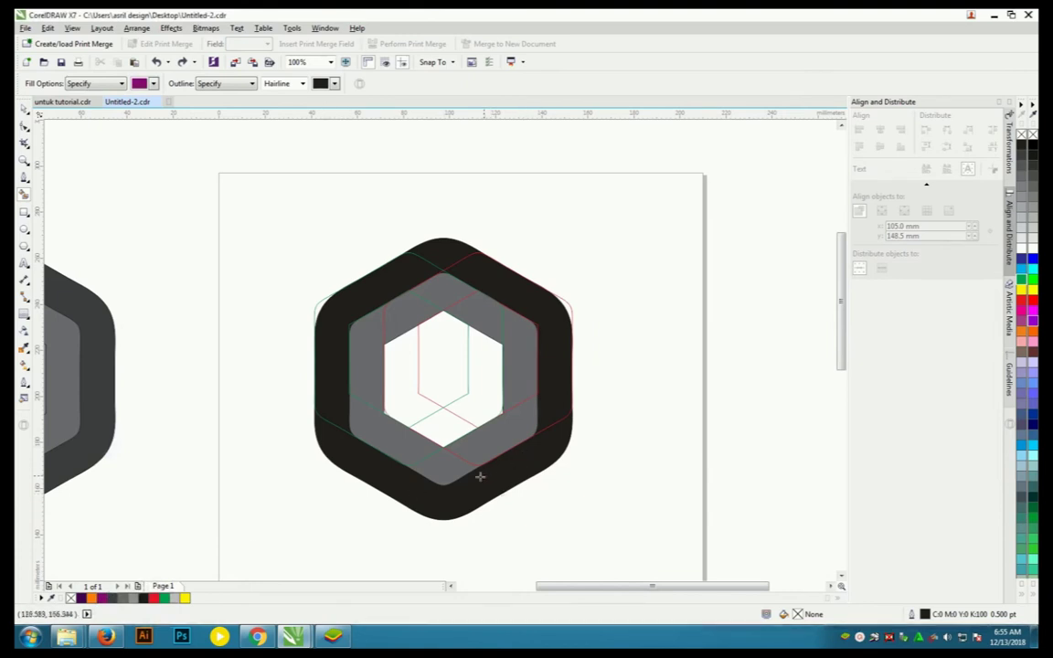
Step: Fill the bottom, right, top wedge, upper-left and left band sections purple
click(425, 494)
click(550, 407)
click(447, 292)
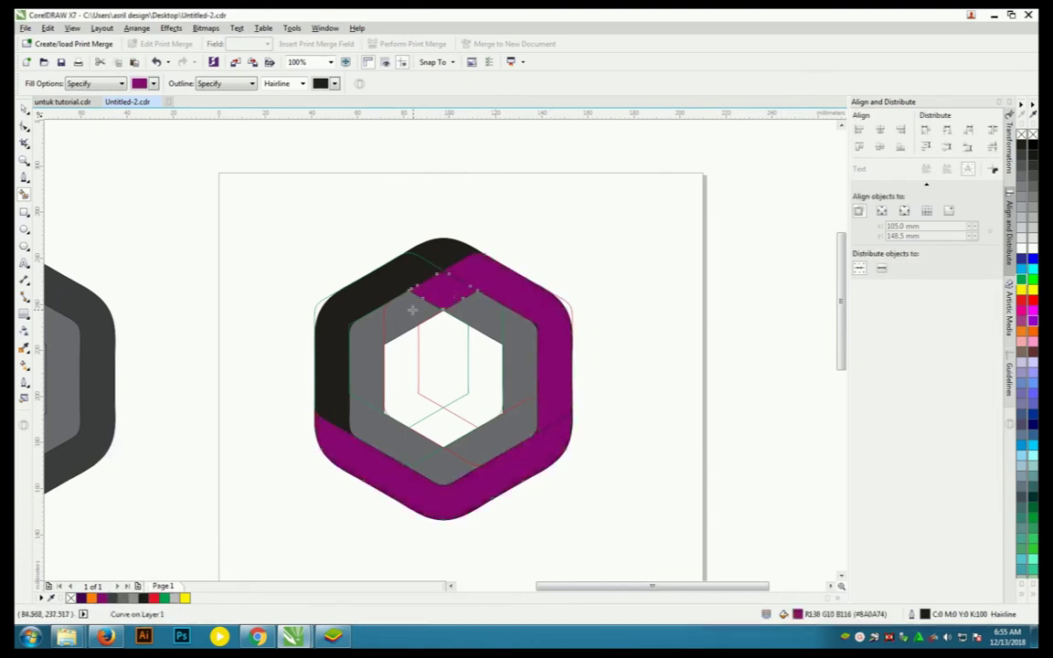
click(410, 309)
click(375, 329)
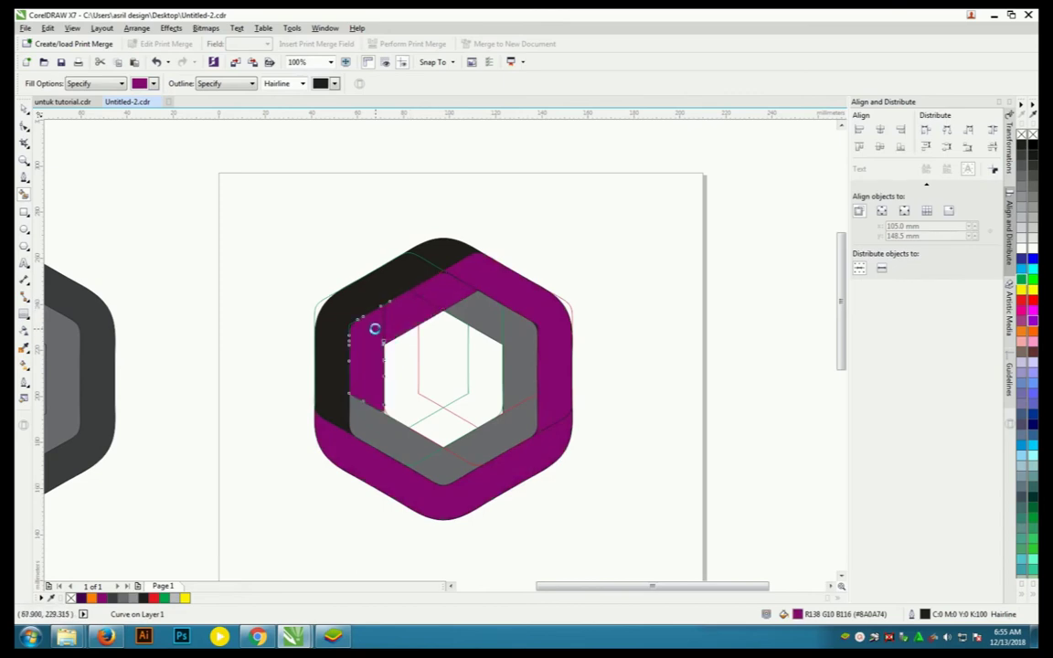
scroll(375, 329, up, 1)
scroll(398, 267, up, 1)
scroll(397, 267, down, 1)
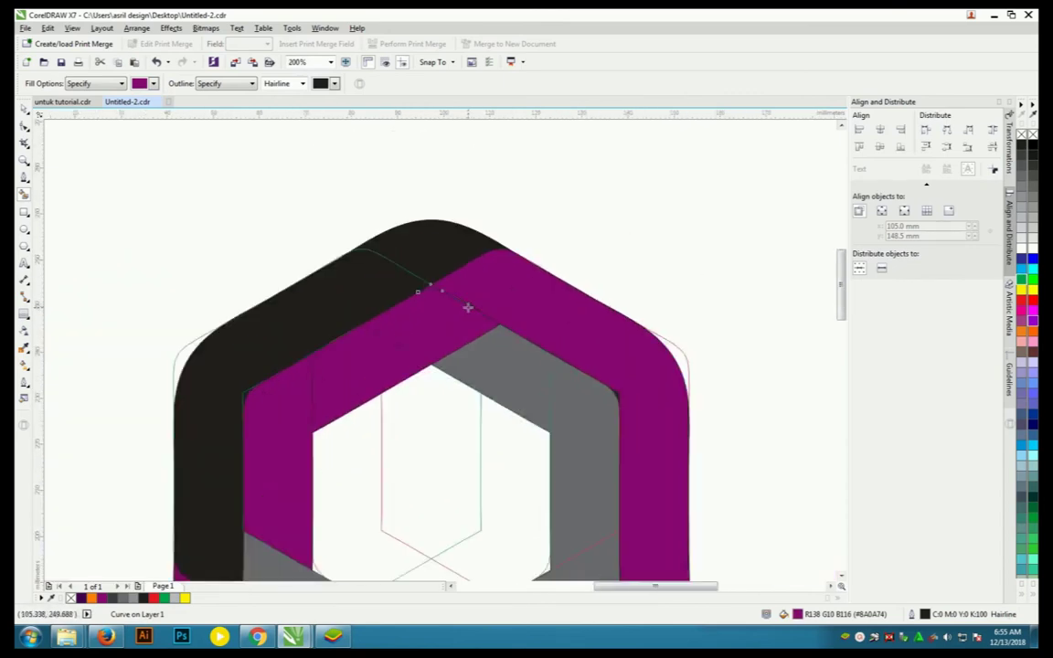
scroll(466, 305, up, 4)
scroll(437, 293, down, 1)
scroll(410, 278, down, 2)
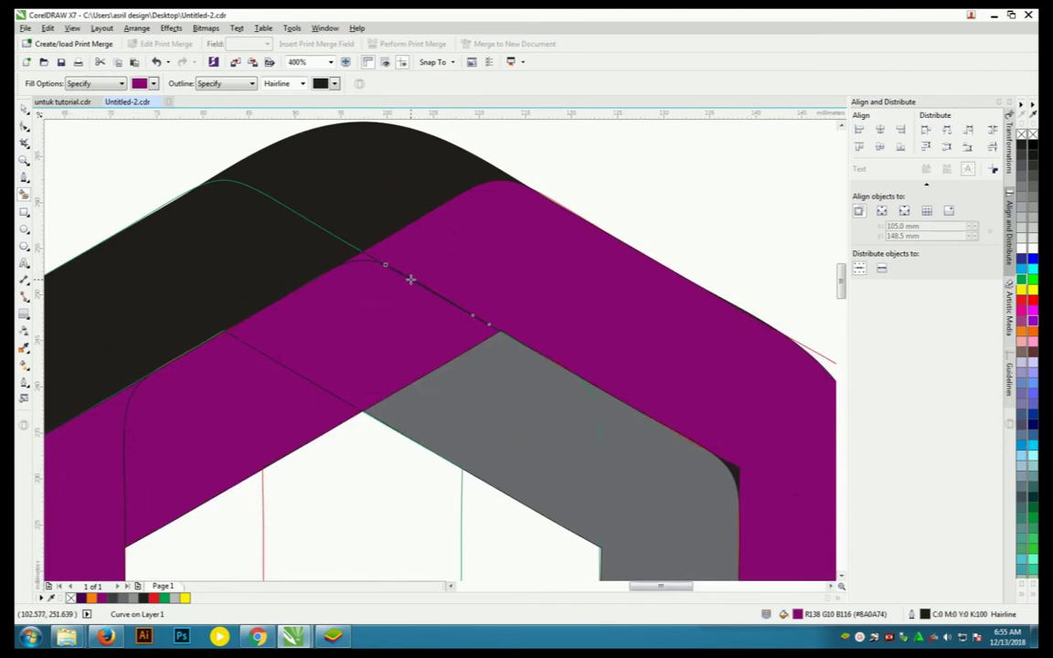
scroll(409, 280, down, 1)
scroll(277, 336, down, 1)
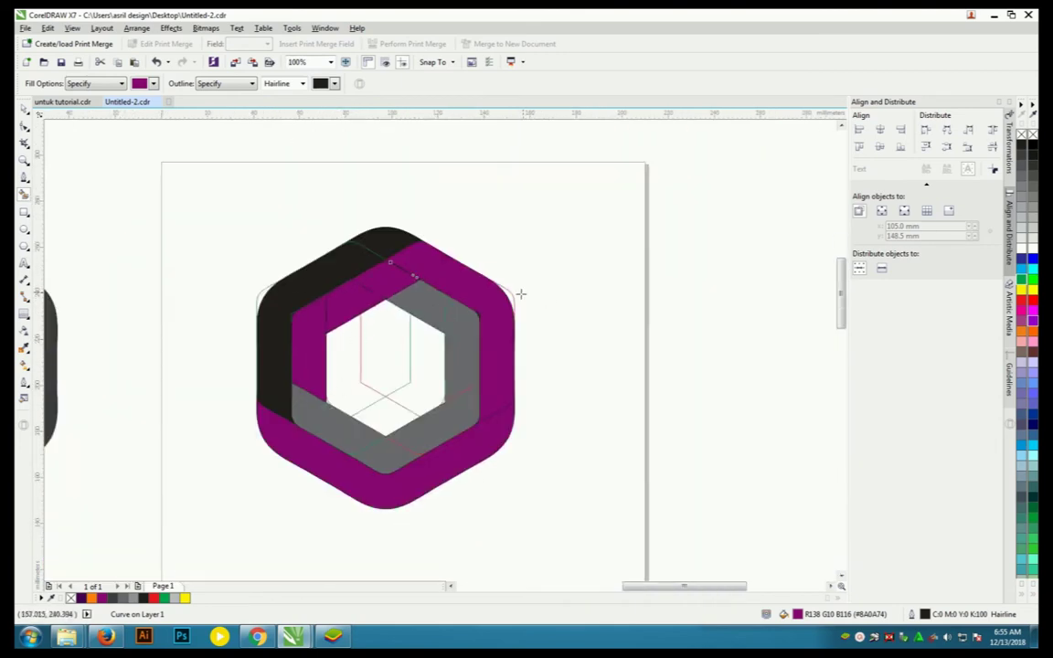
scroll(522, 293, up, 3)
scroll(429, 316, down, 3)
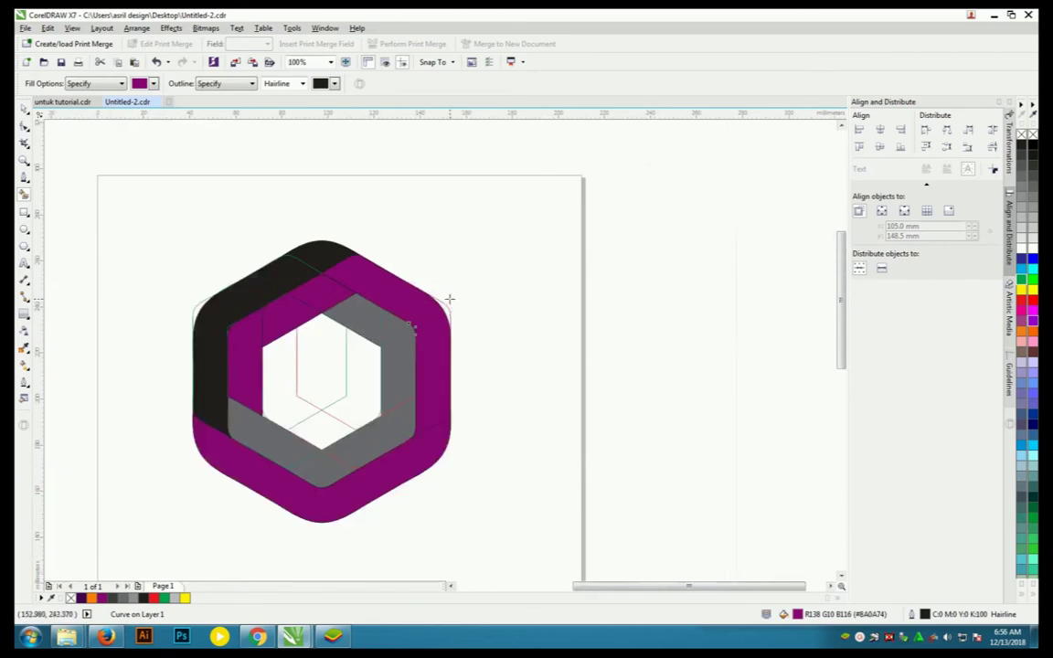
scroll(229, 327, up, 3)
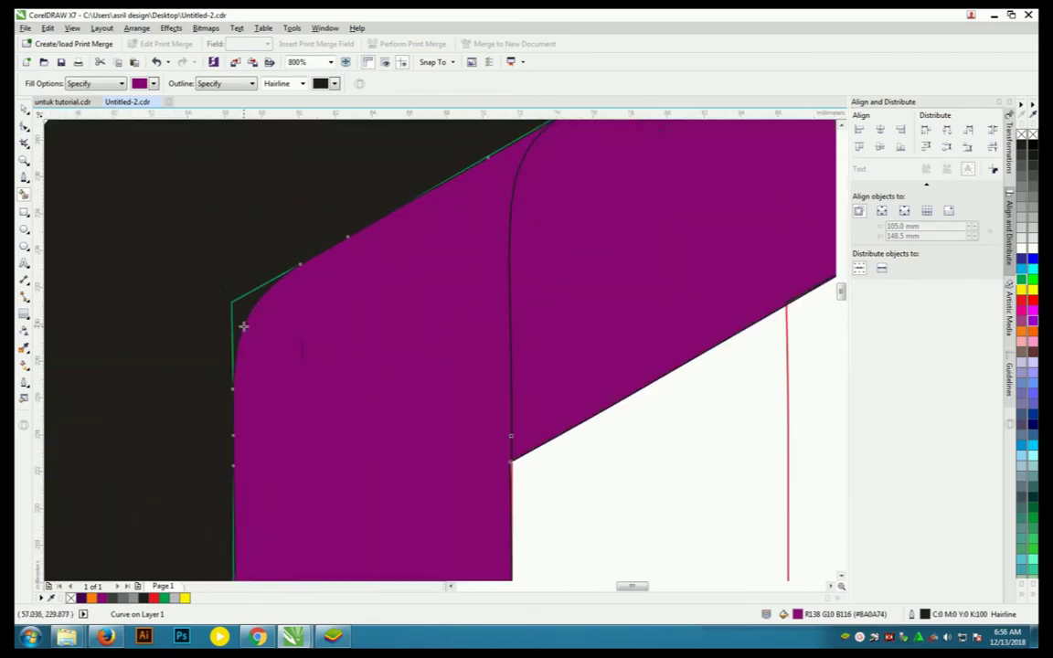
scroll(319, 325, down, 1)
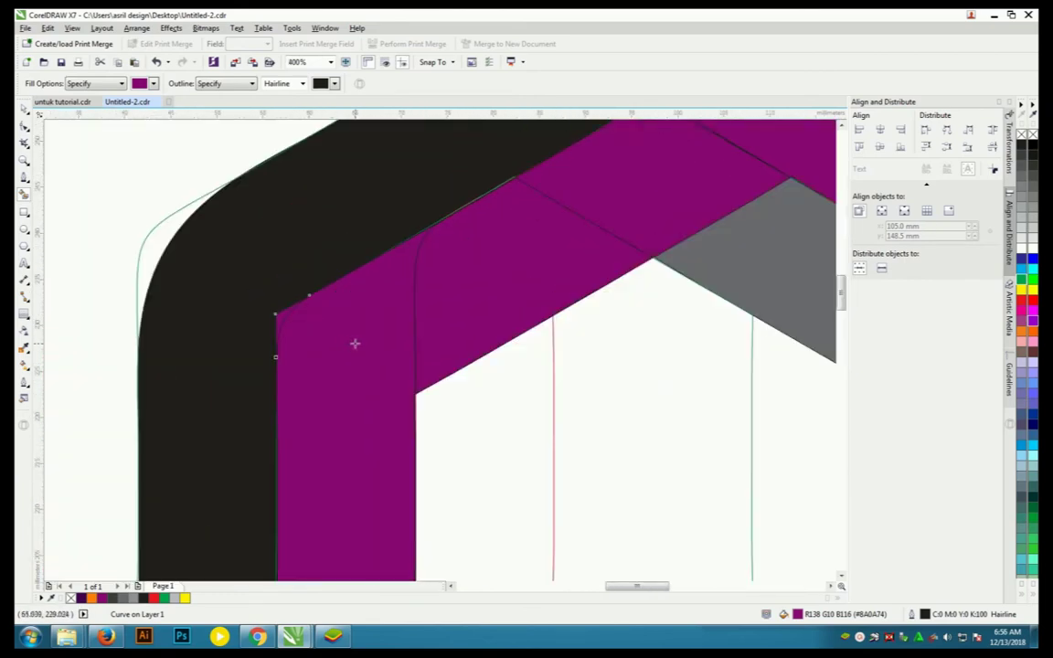
scroll(355, 344, down, 1)
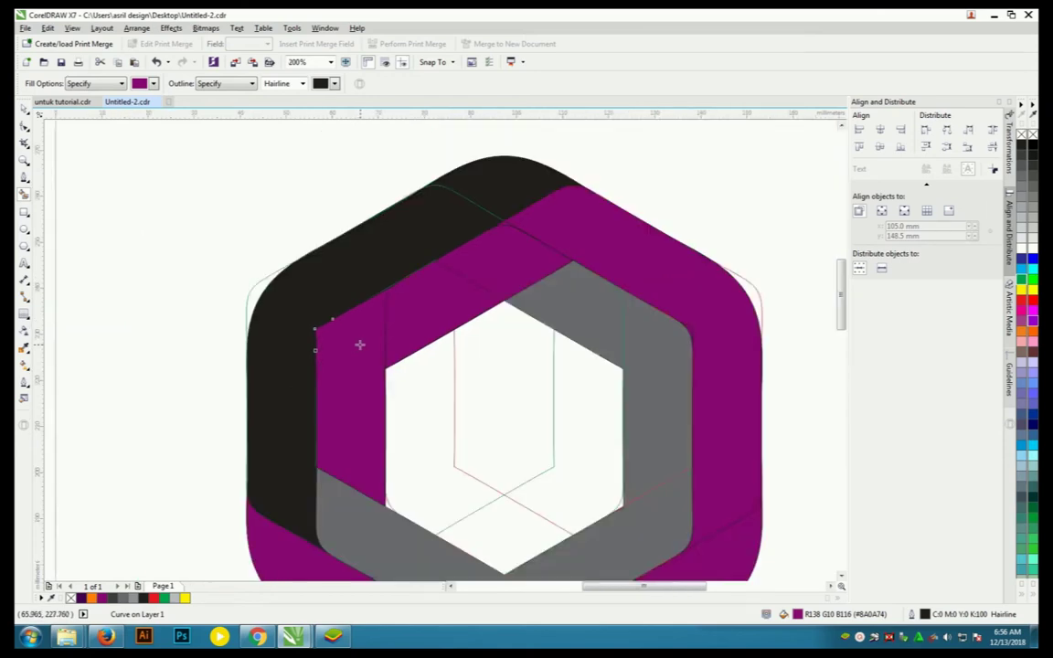
scroll(262, 181, down, 1)
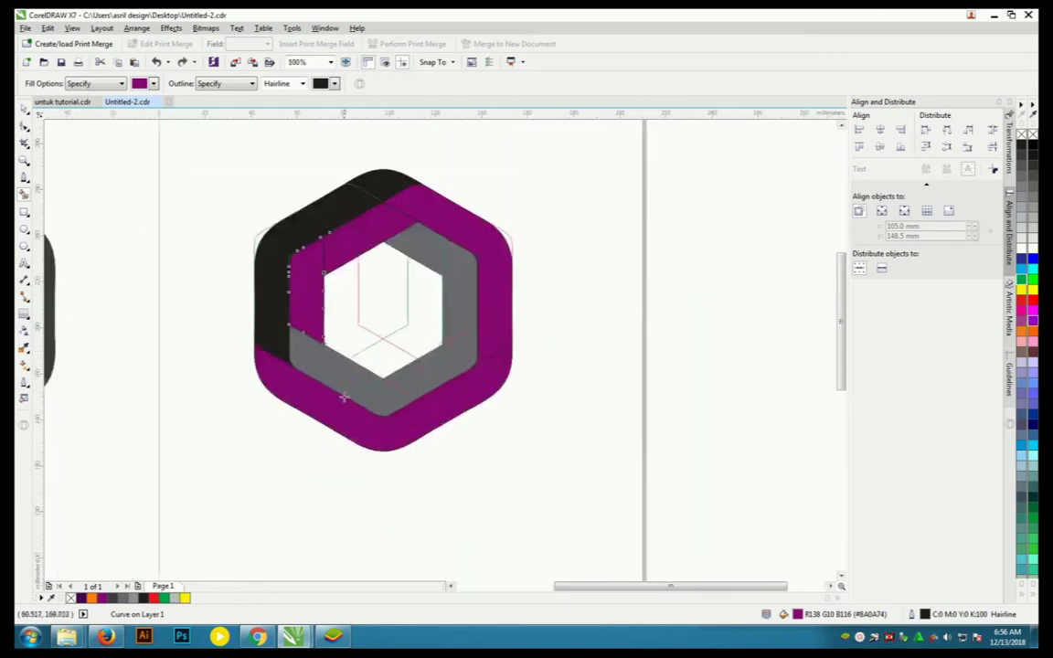
scroll(466, 239, up, 1)
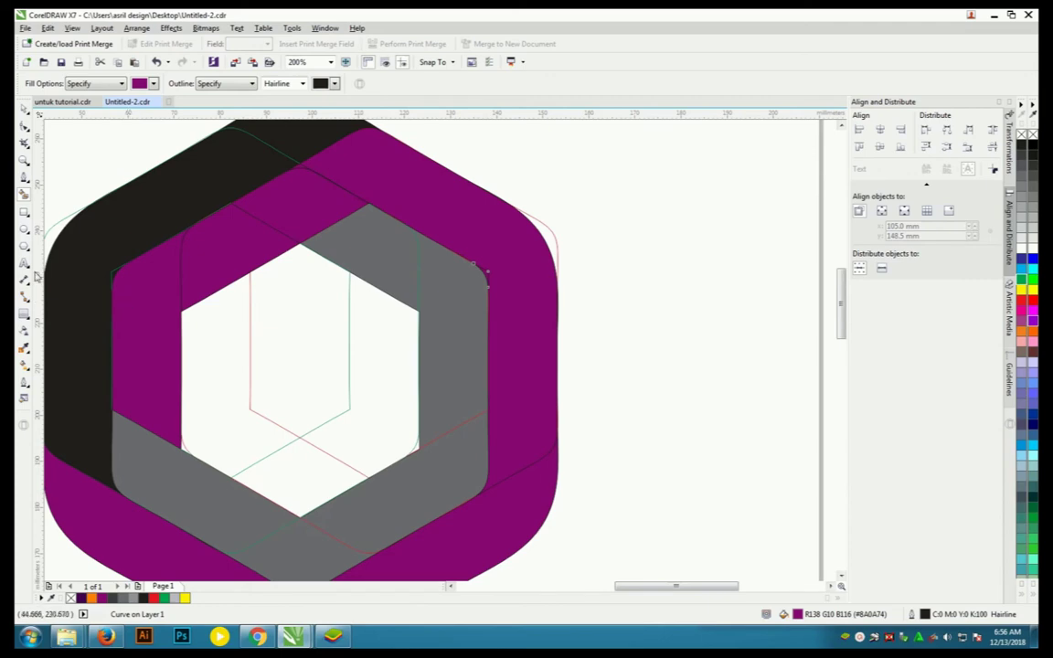
click(153, 84)
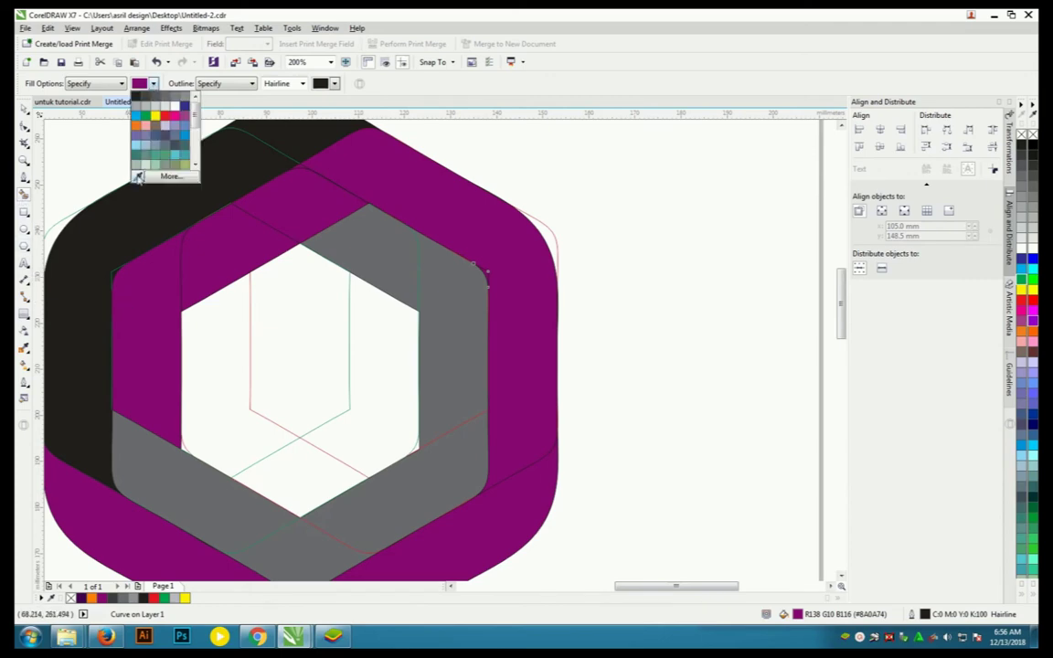
Step: Switch the Smart Fill colour to orange and fill every black and grey band piece orange
click(139, 178)
click(90, 598)
click(382, 216)
click(279, 252)
scroll(222, 240, up, 2)
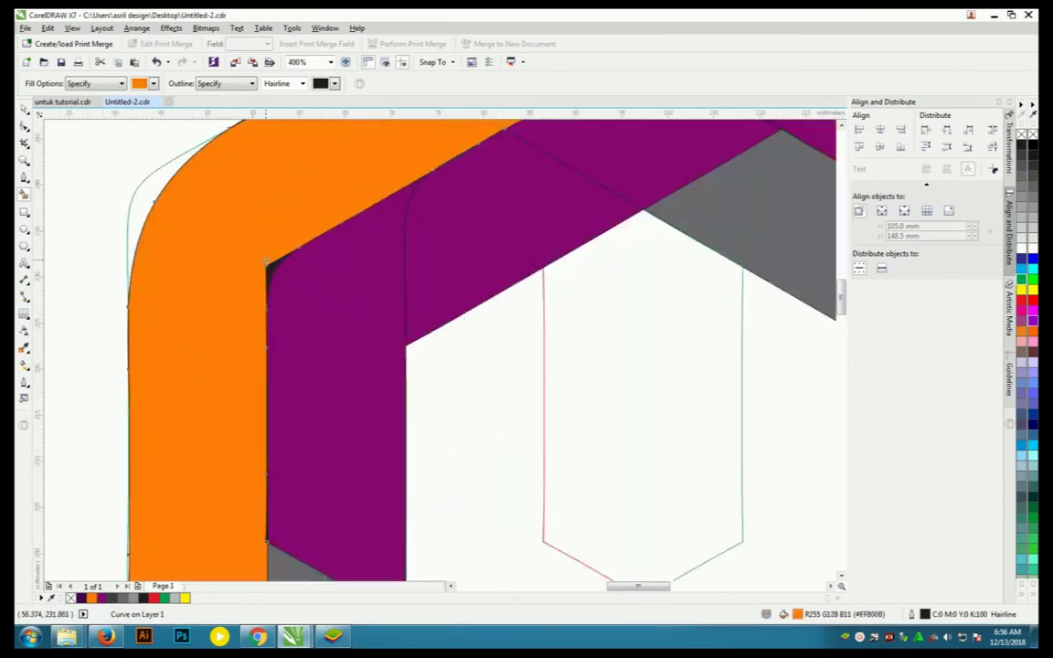
scroll(222, 240, down, 2)
click(241, 416)
click(372, 466)
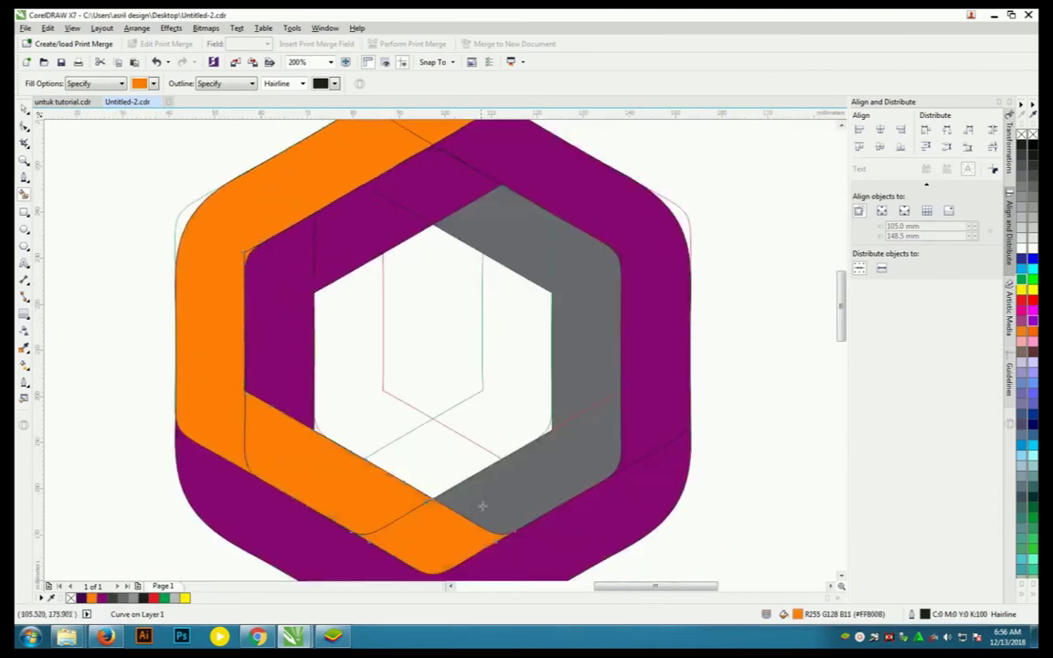
click(435, 455)
click(564, 352)
click(516, 253)
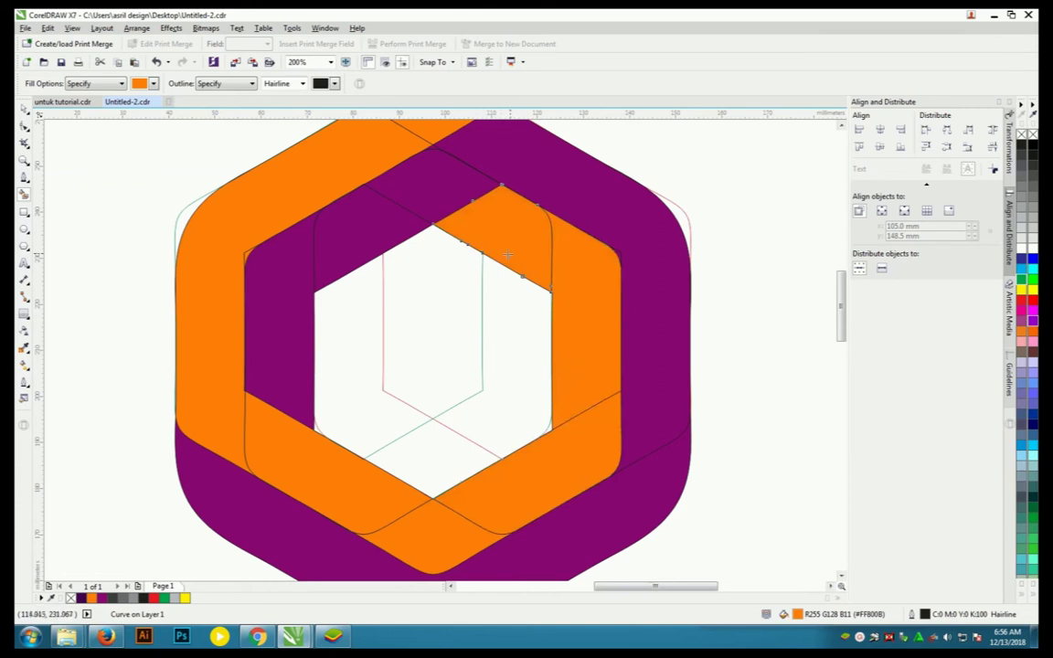
scroll(292, 320, down, 2)
Step: Select the hexagon's band pieces with the Pick tool
click(24, 105)
shift+click(336, 258)
shift+click(386, 239)
shift+click(413, 414)
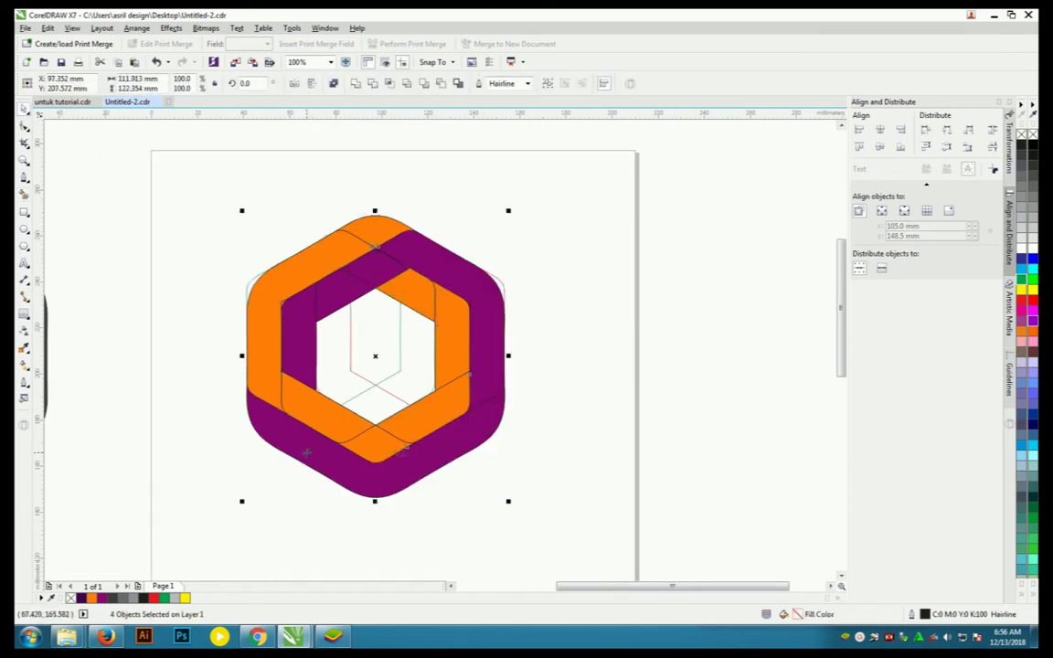
click(373, 243)
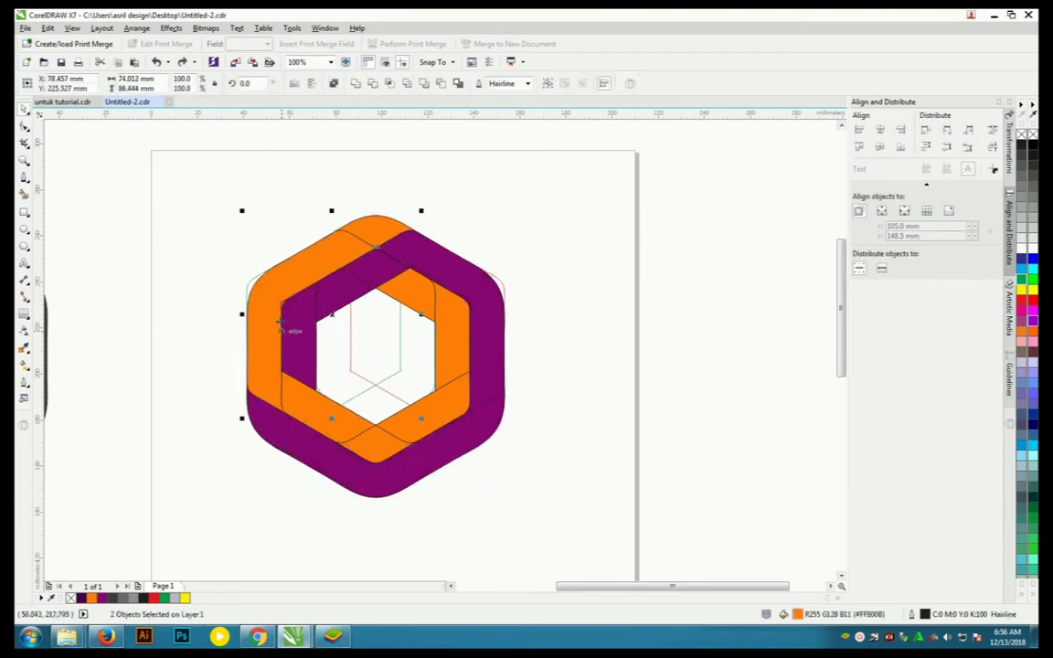
scroll(281, 270, up, 1)
scroll(281, 270, up, 2)
scroll(285, 305, down, 3)
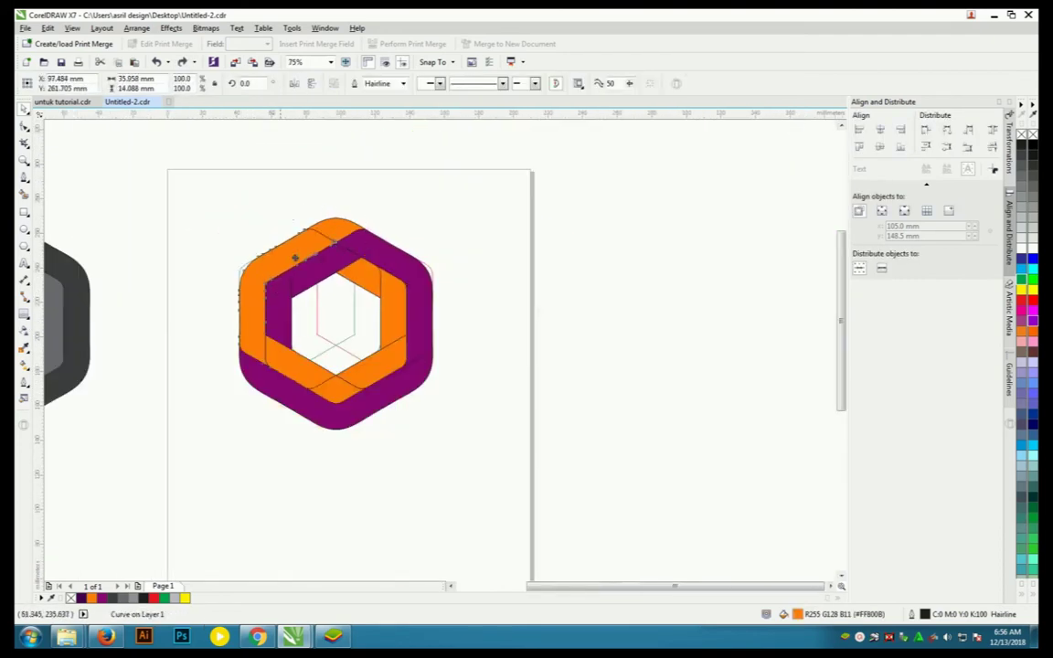
scroll(274, 293, up, 3)
scroll(288, 321, up, 2)
click(288, 321)
scroll(259, 313, down, 3)
shift+click(304, 285)
shift+click(517, 388)
drag(481, 288, 548, 247)
key(ctrl+z)
click(399, 211)
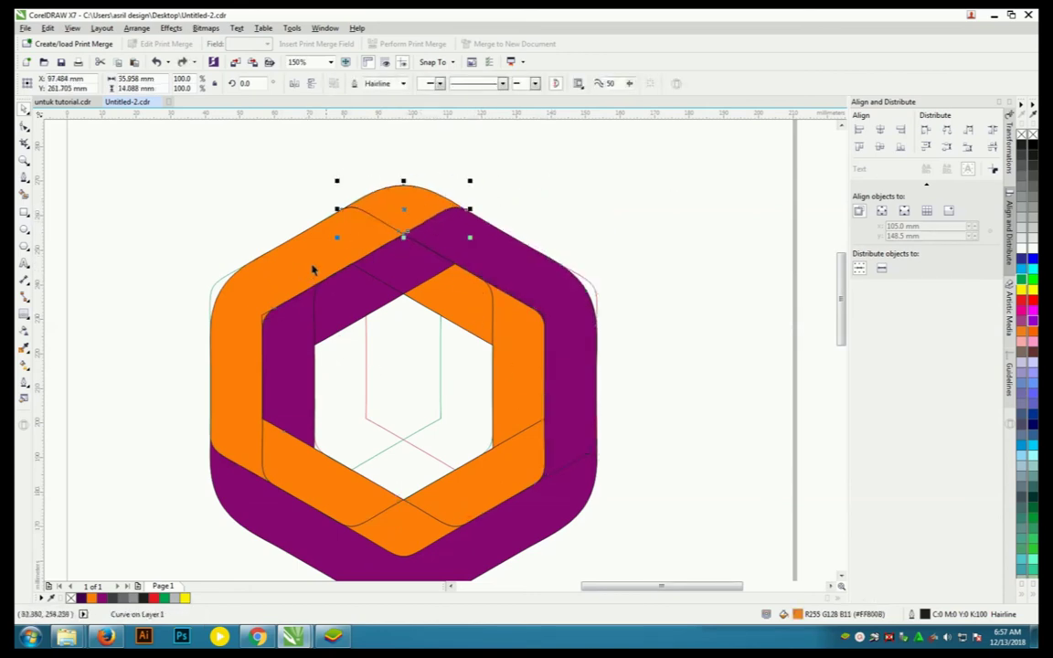
shift+click(274, 245)
scroll(261, 314, up, 1)
scroll(261, 315, up, 2)
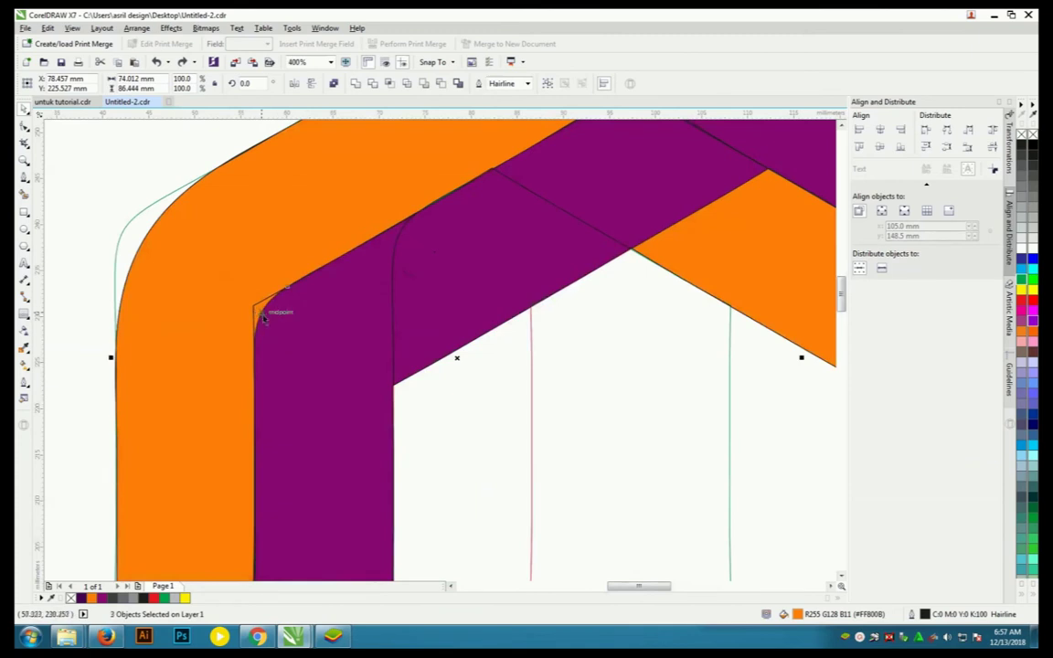
scroll(260, 311, down, 3)
scroll(275, 418, down, 1)
shift+click(387, 462)
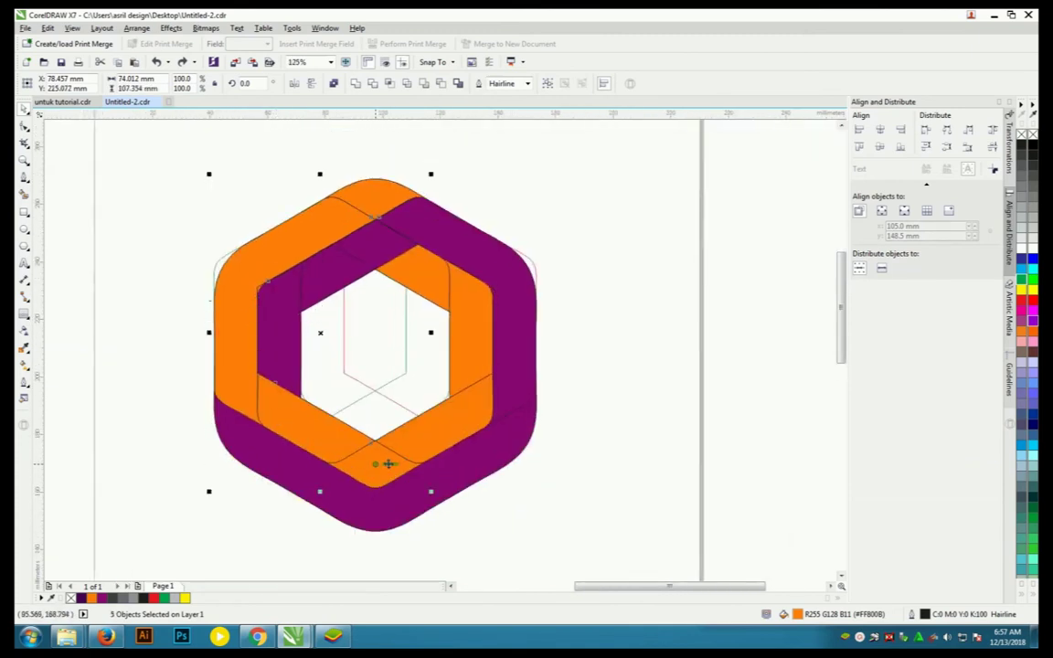
shift+click(422, 445)
click(579, 438)
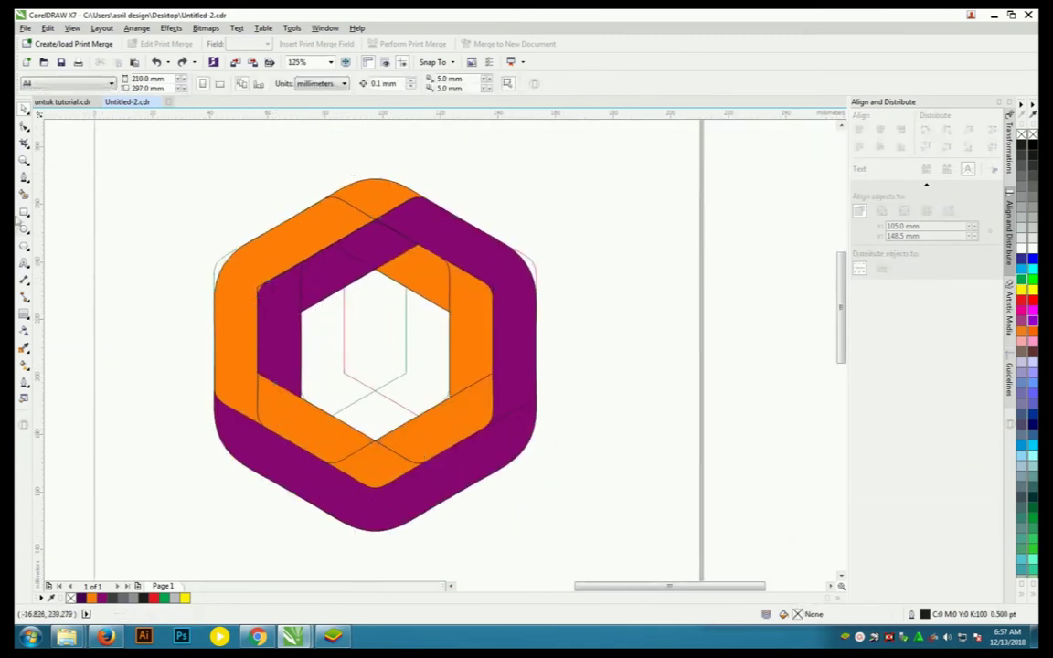
Step: Undo an unwanted Smart Fill and clear the selection
scroll(399, 404, up, 2)
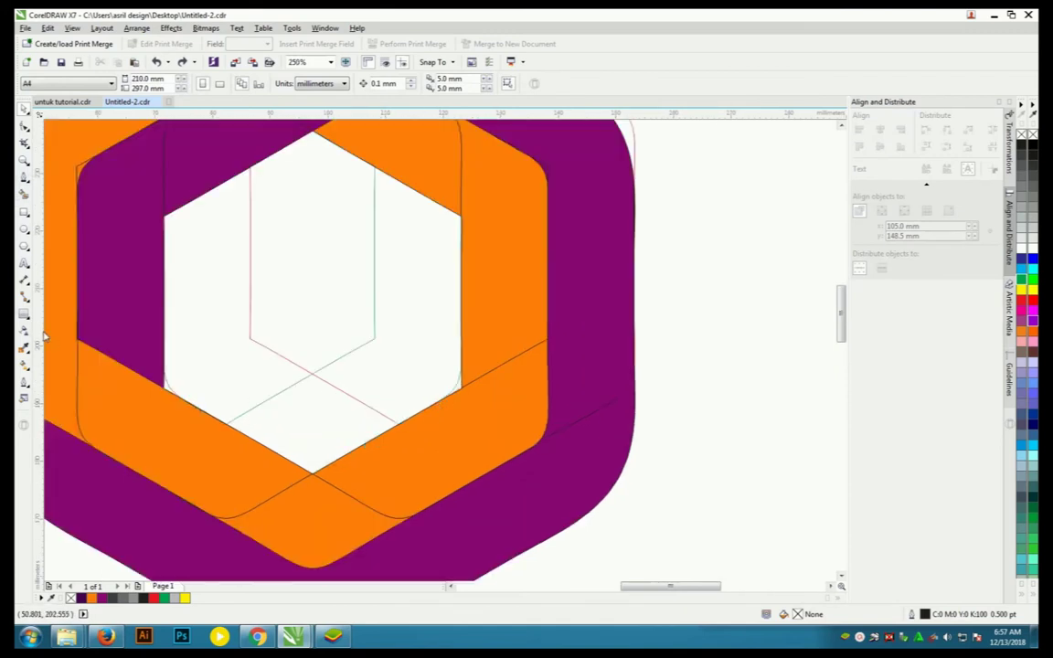
click(25, 350)
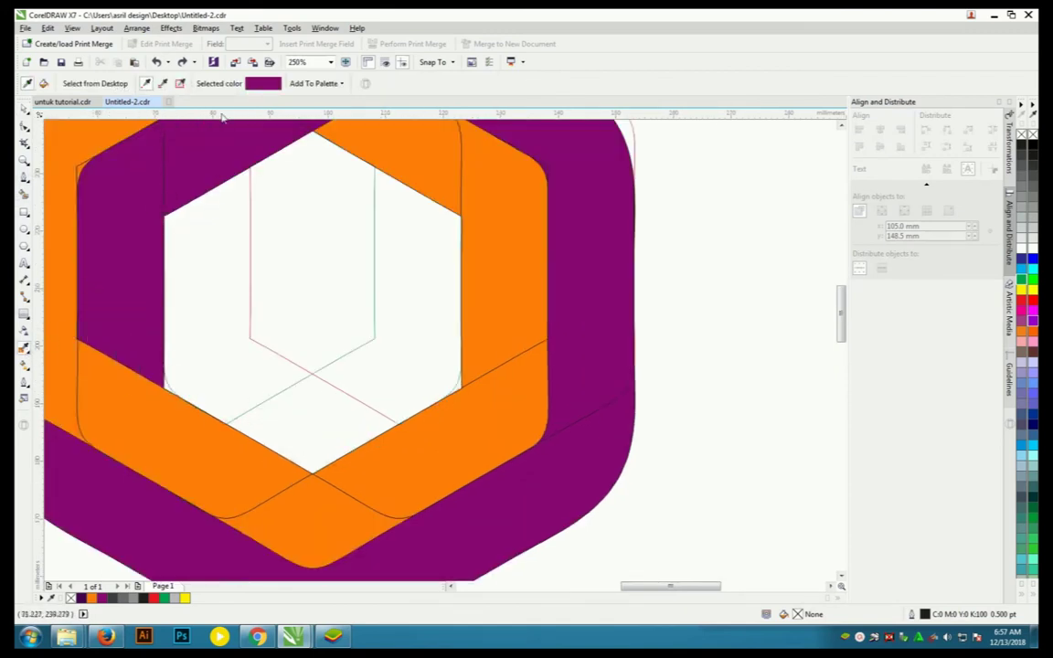
click(24, 174)
scroll(164, 361, up, 3)
click(153, 343)
scroll(165, 348, down, 3)
key(ctrl+z)
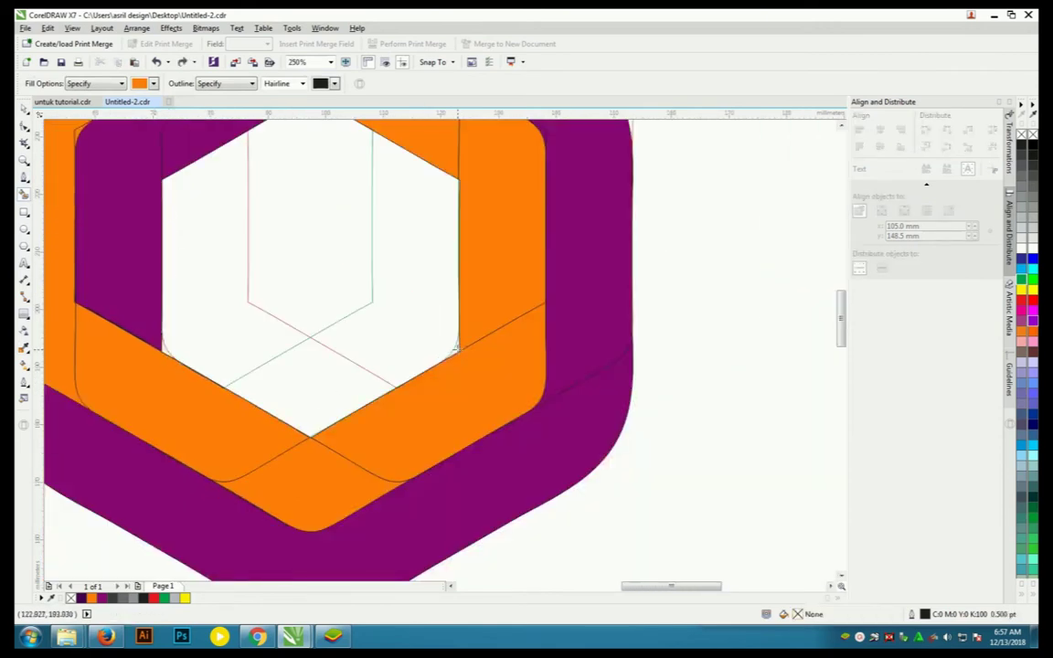
click(416, 371)
scroll(415, 370, down, 3)
key(space)
key(Escape)
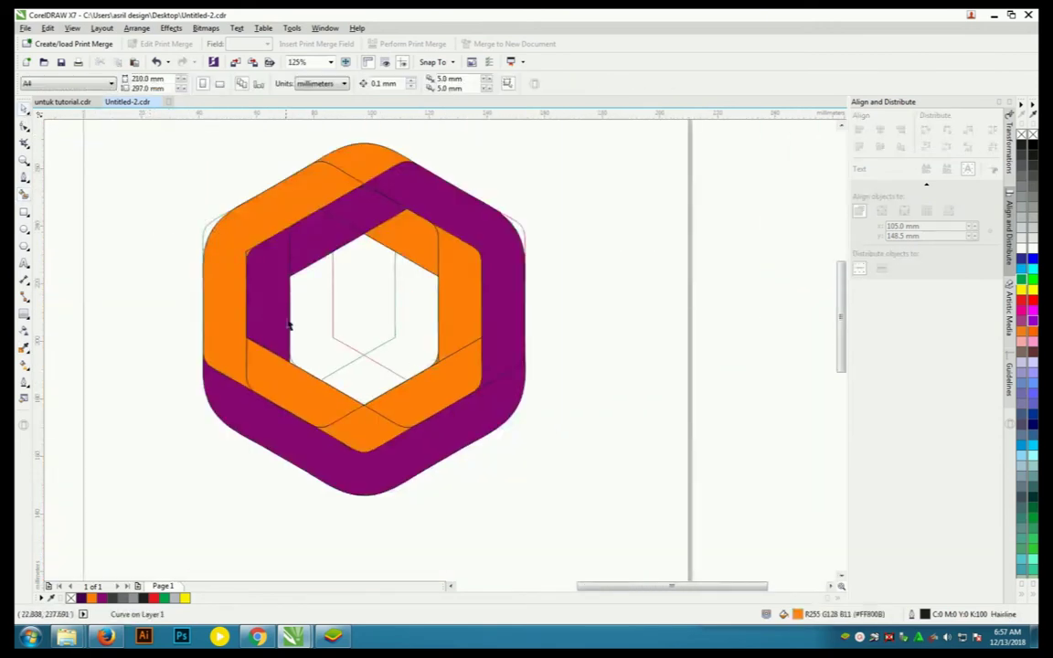
scroll(313, 369, up, 3)
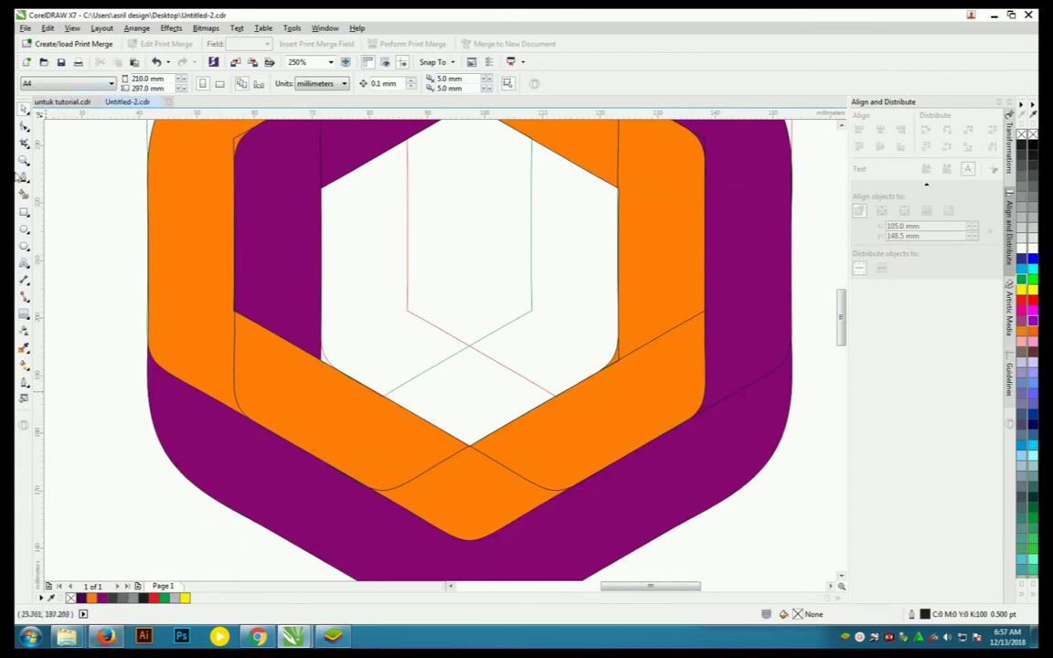
Step: Fill the tiny corner gap where the purple and orange bands meet with purple
click(25, 193)
click(154, 83)
click(136, 172)
click(82, 598)
scroll(299, 334, up, 3)
scroll(299, 334, up, 1)
scroll(299, 333, down, 1)
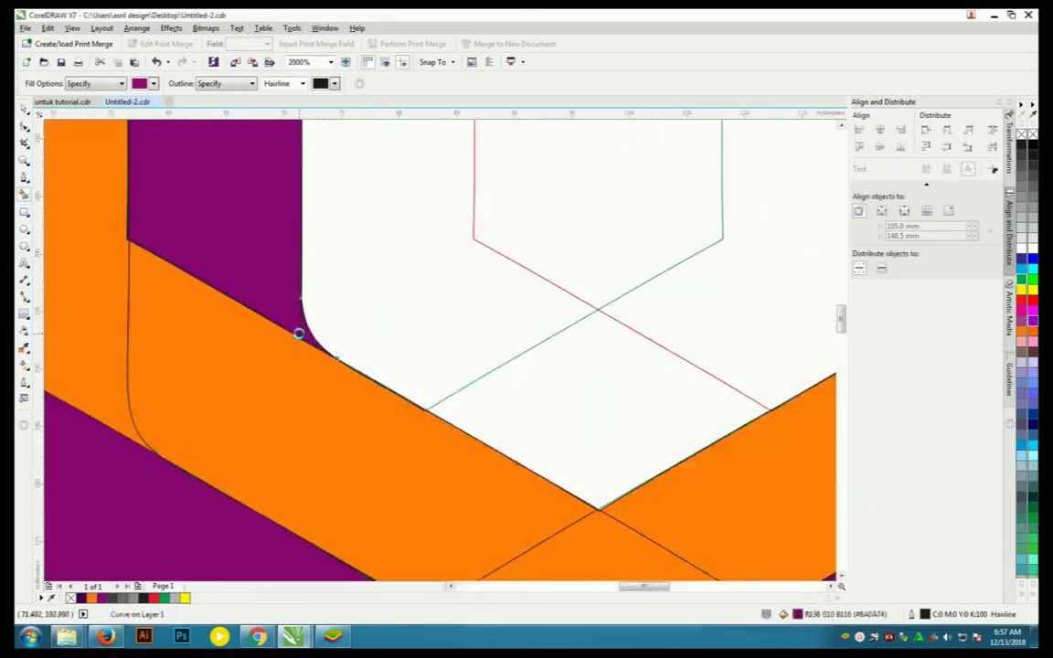
scroll(299, 334, down, 4)
click(24, 109)
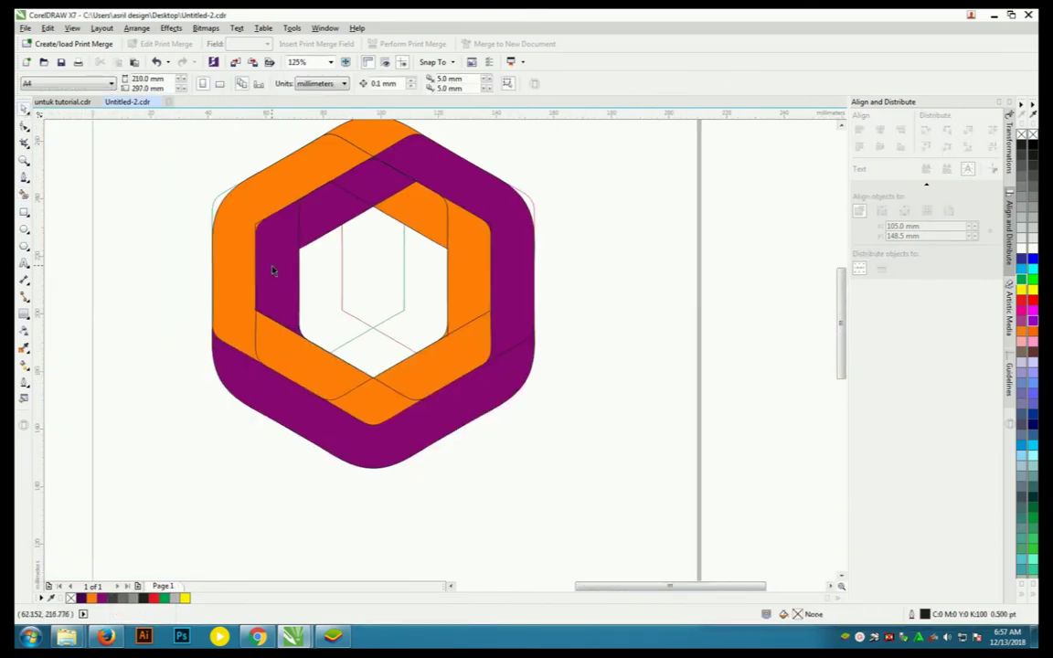
Step: Select the two pieces at the top of the hexagon
scroll(272, 270, down, 2)
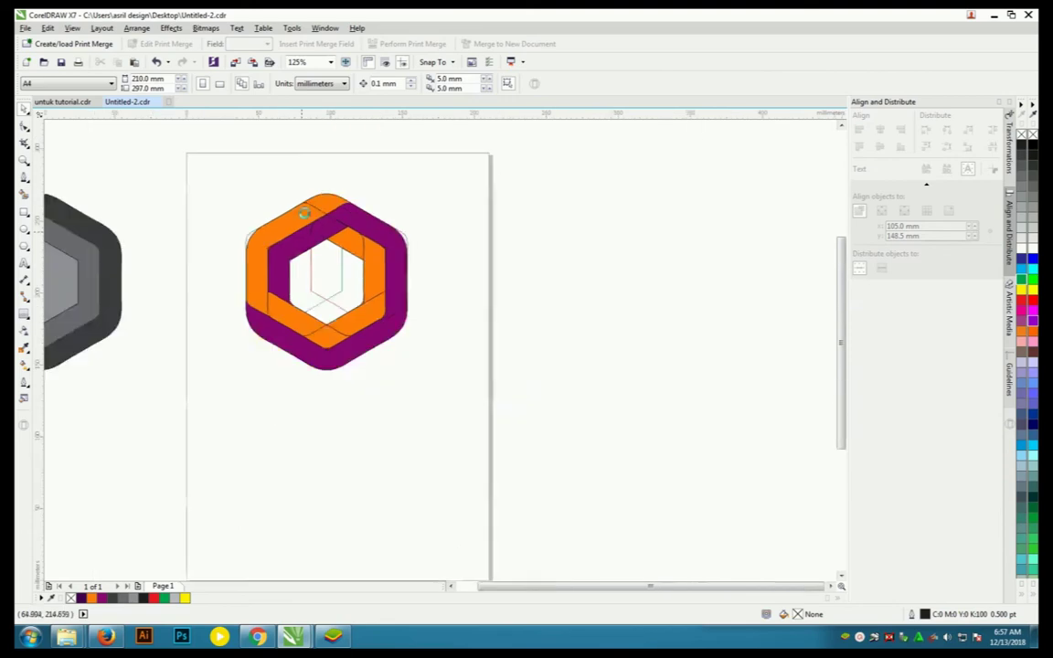
scroll(273, 270, up, 2)
click(336, 214)
scroll(243, 275, up, 2)
scroll(221, 300, down, 2)
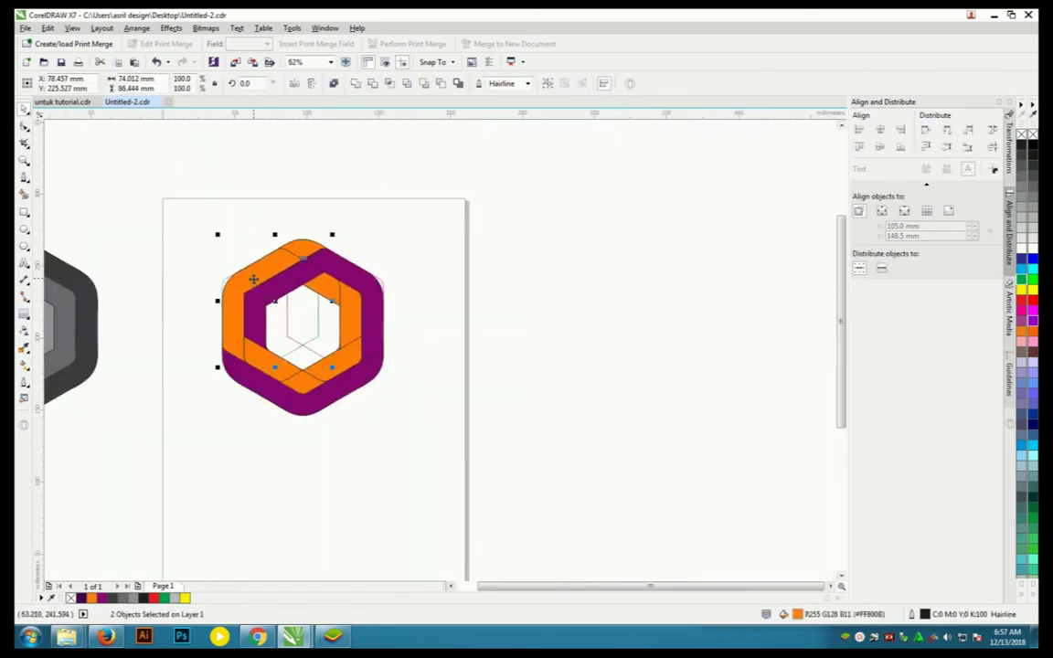
Step: Select all the orange and purple band pieces of the hexagon
scroll(228, 302, up, 4)
scroll(239, 289, down, 4)
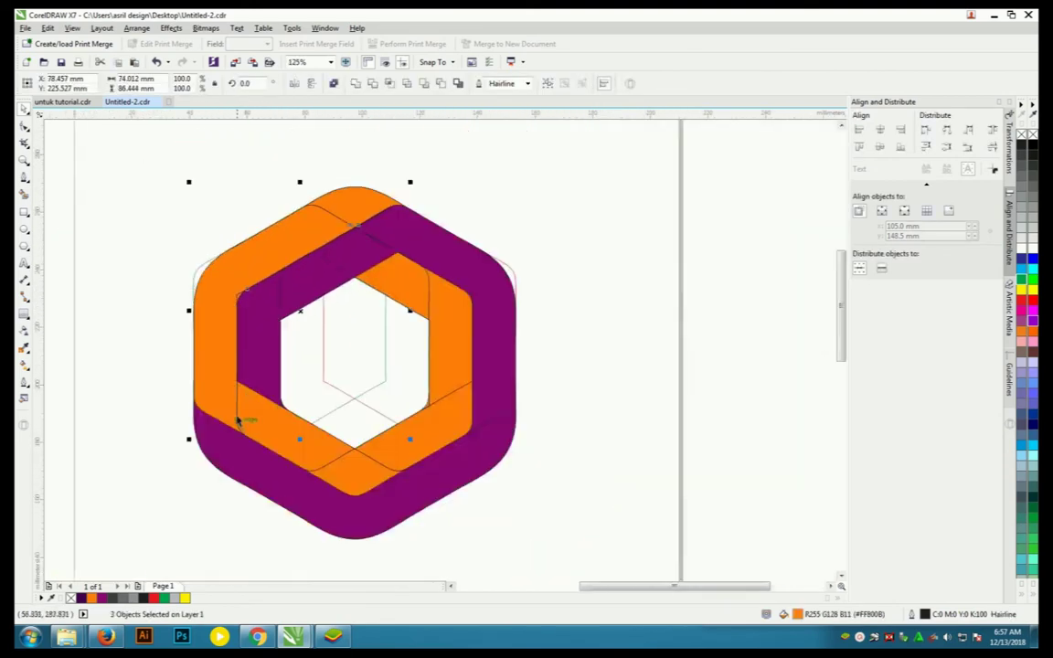
shift+click(260, 440)
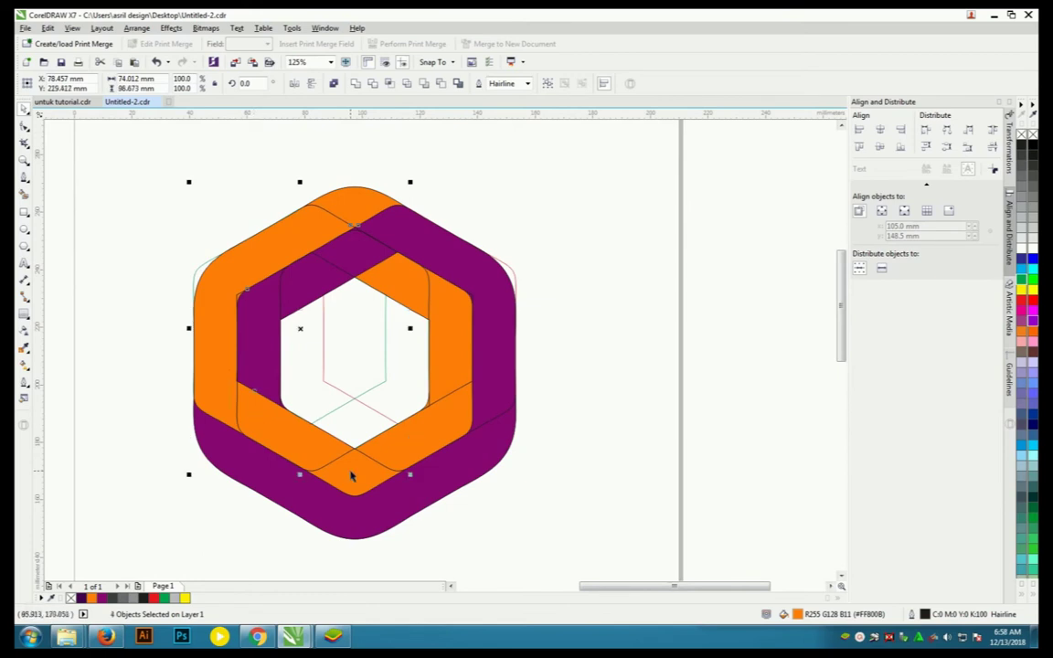
click(347, 207)
shift+click(300, 437)
shift+click(385, 362)
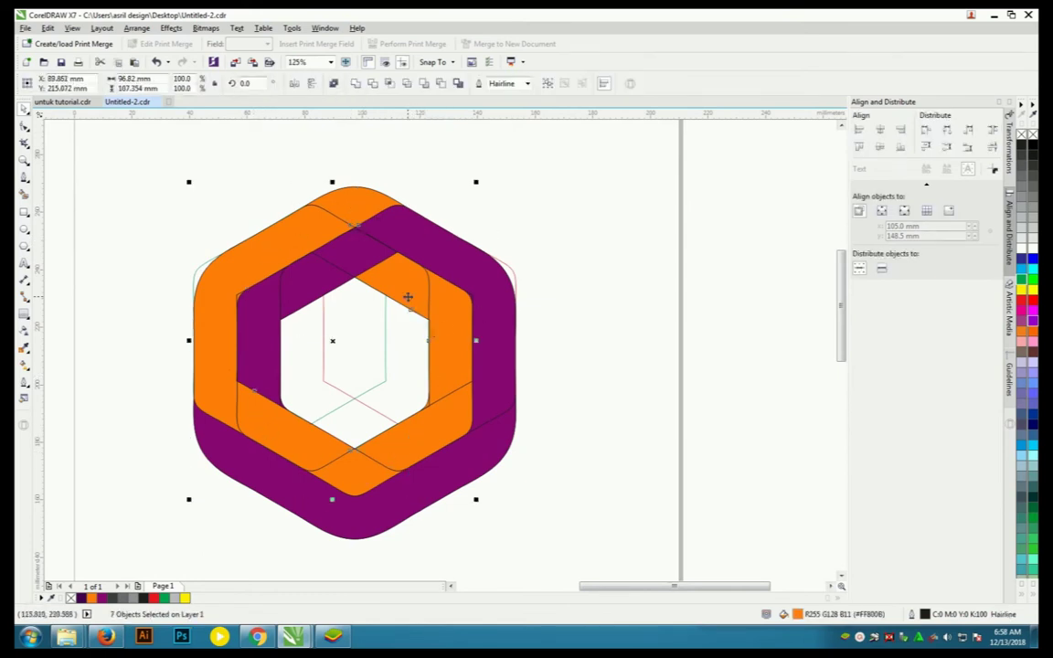
shift+click(397, 512)
shift+click(320, 259)
shift+click(298, 293)
mouse_move(257, 327)
mouse_down()
mouse_move(511, 315)
mouse_move(256, 327)
mouse_up()
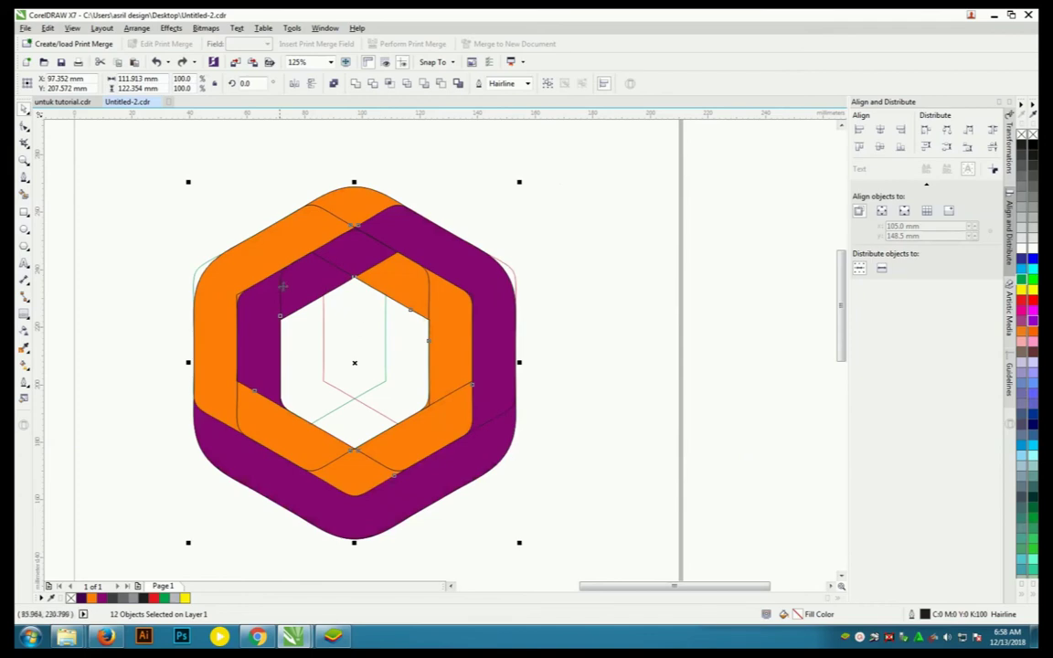
Step: Move the orange-and-purple hexagon off the page to the right and deselect it
scroll(227, 254, up, 5)
scroll(182, 364, down, 5)
scroll(322, 240, up, 5)
scroll(302, 219, down, 5)
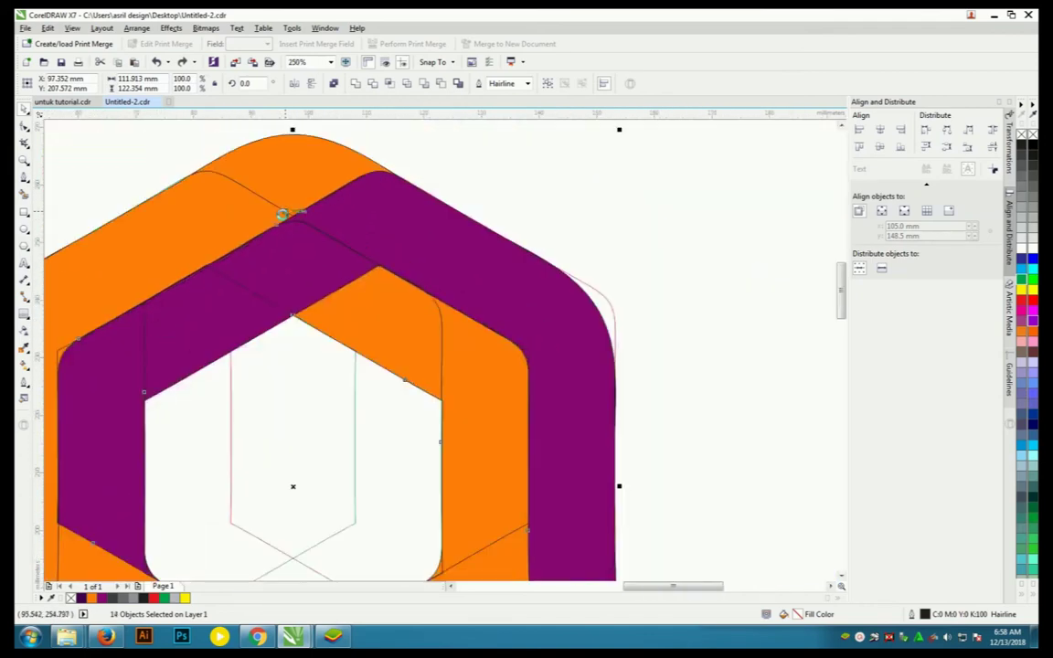
scroll(475, 315, up, 5)
scroll(482, 324, up, 1)
scroll(535, 358, down, 5)
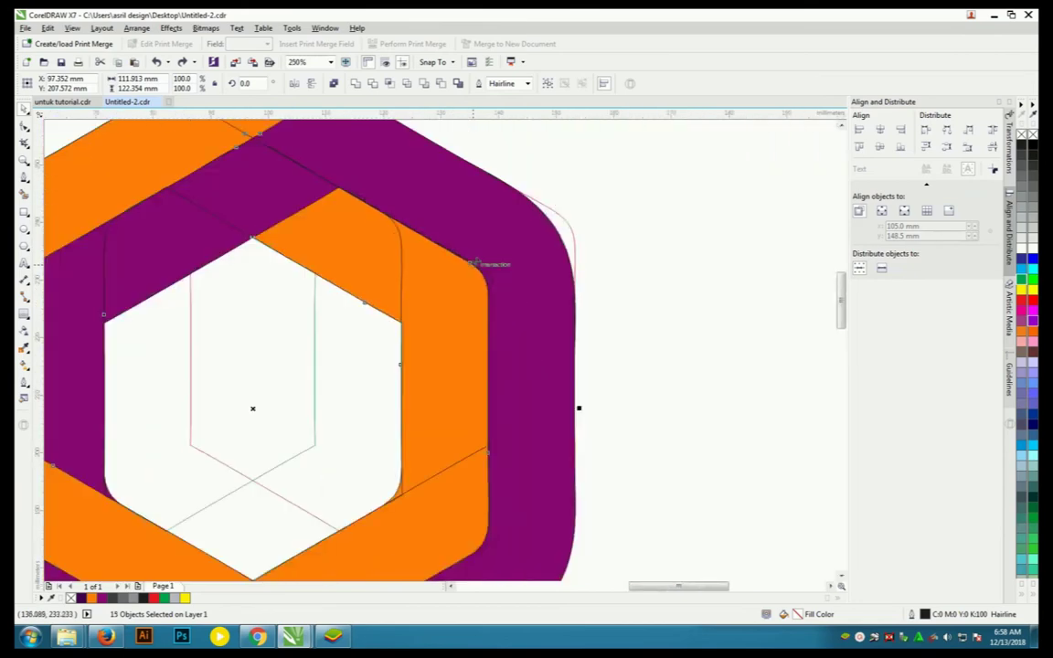
scroll(481, 263, down, 3)
scroll(457, 347, up, 5)
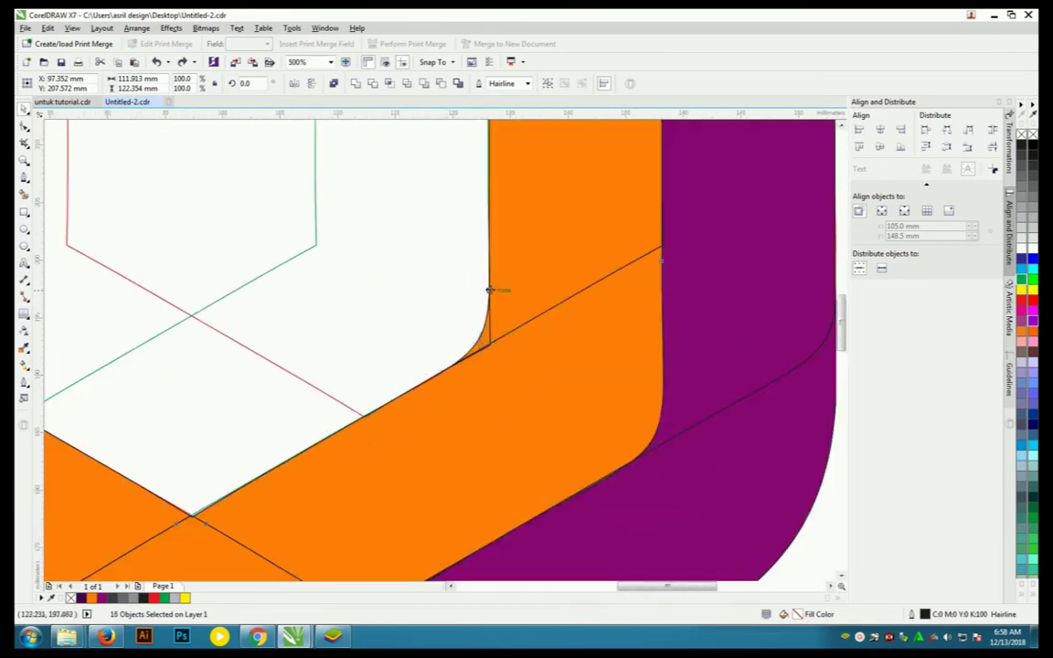
scroll(446, 300, down, 5)
scroll(391, 300, up, 5)
scroll(346, 278, down, 3)
scroll(346, 279, down, 2)
drag(347, 274, 487, 279)
scroll(489, 276, up, 3)
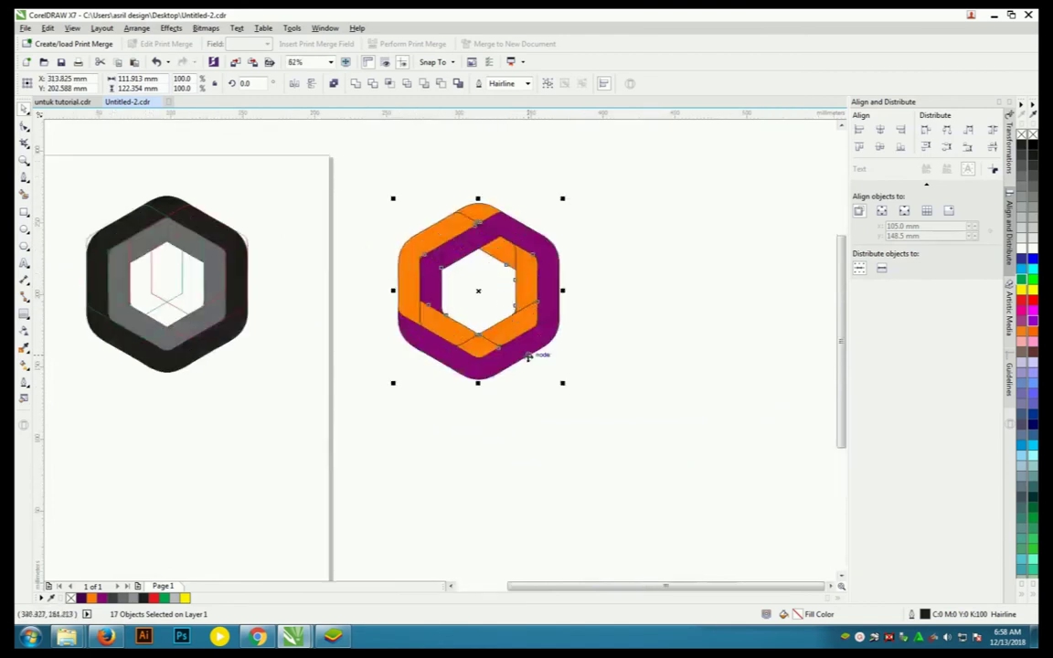
click(552, 405)
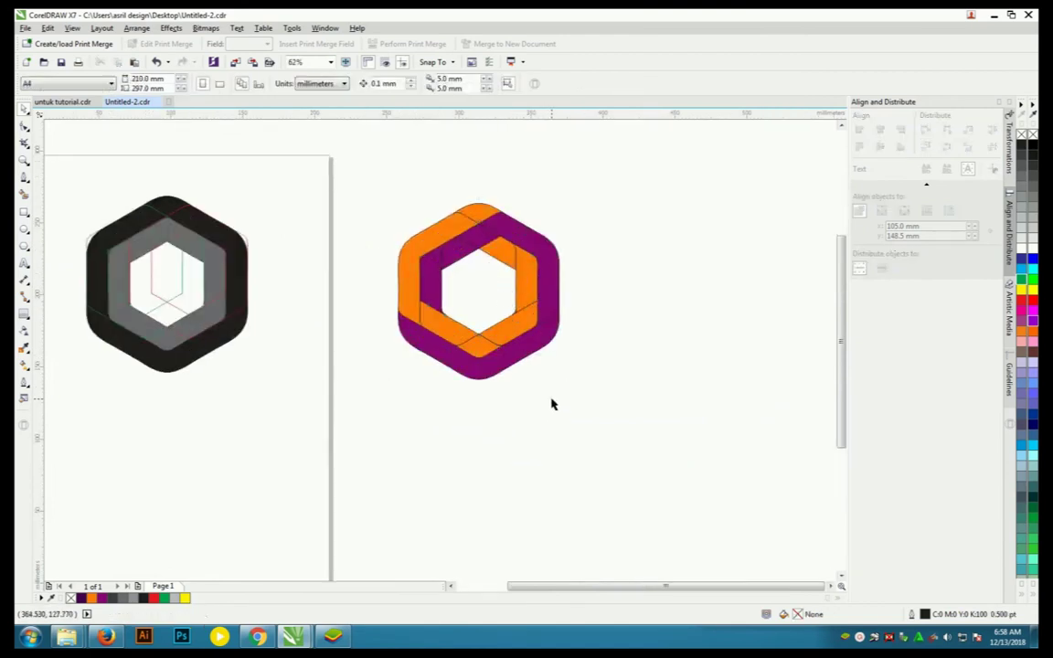
scroll(427, 313, up, 2)
Step: Combine the six purple band pieces into a single curve with Ctrl+L
click(368, 332)
shift+click(362, 250)
shift+click(438, 226)
shift+click(599, 385)
shift+click(586, 445)
scroll(569, 287, up, 5)
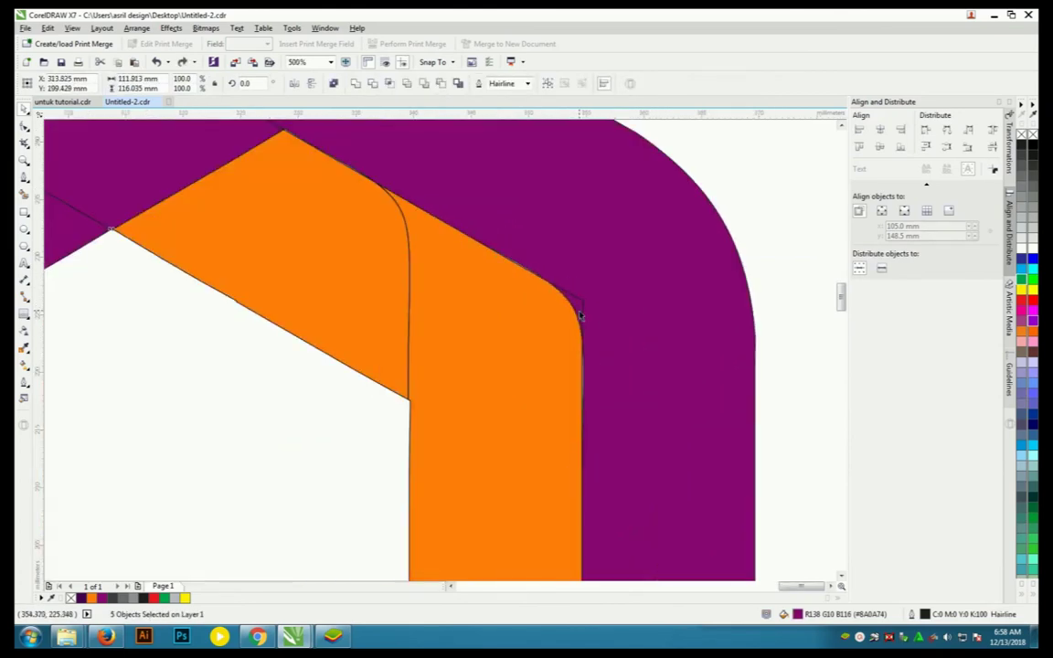
scroll(579, 315, down, 2)
scroll(517, 251, down, 2)
shift+click(423, 459)
scroll(395, 388, up, 2)
scroll(299, 361, down, 2)
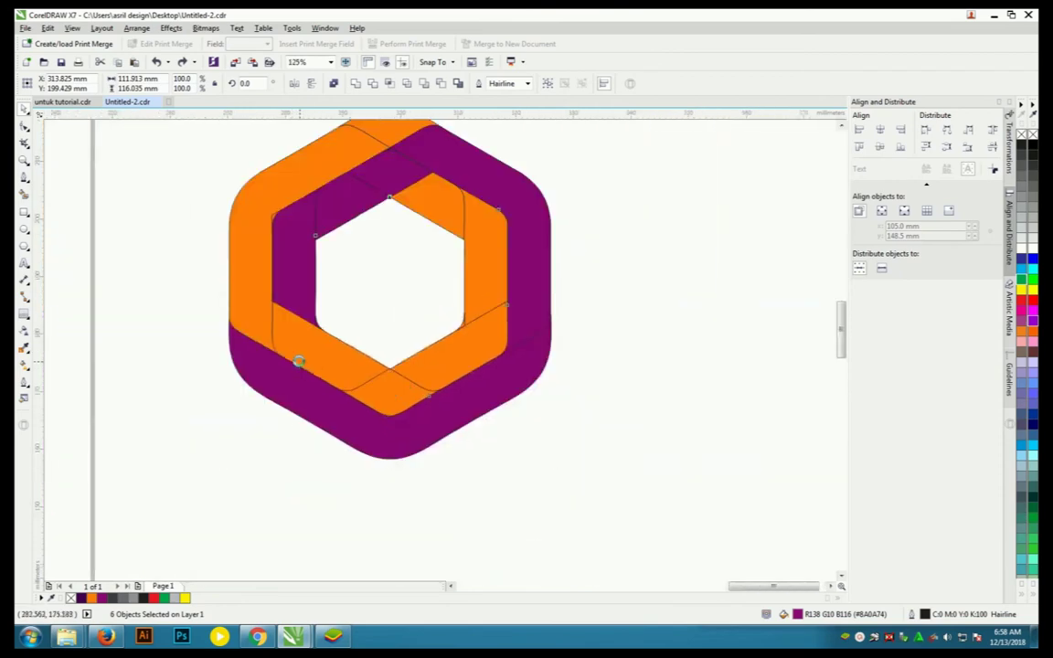
scroll(299, 361, up, 2)
scroll(329, 303, down, 2)
drag(313, 265, 341, 282)
key(Escape)
scroll(313, 281, up, 3)
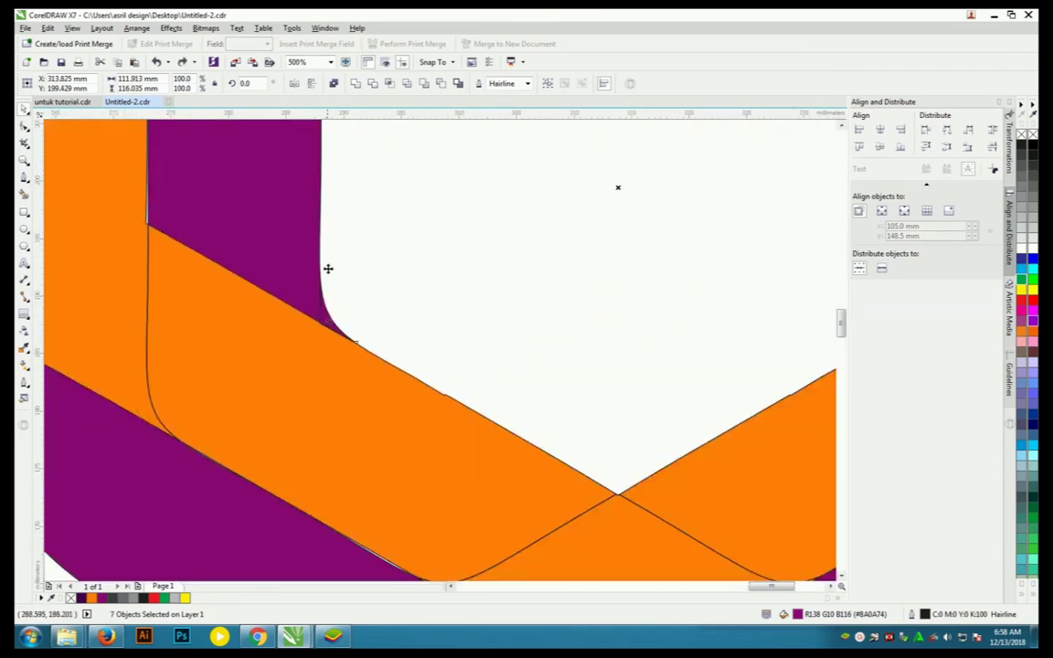
key(ctrl+l)
Step: Delete the stray sliver nodes on the merged purple band at the orange junction
scroll(254, 331, down, 3)
scroll(300, 153, up, 1)
scroll(376, 234, down, 1)
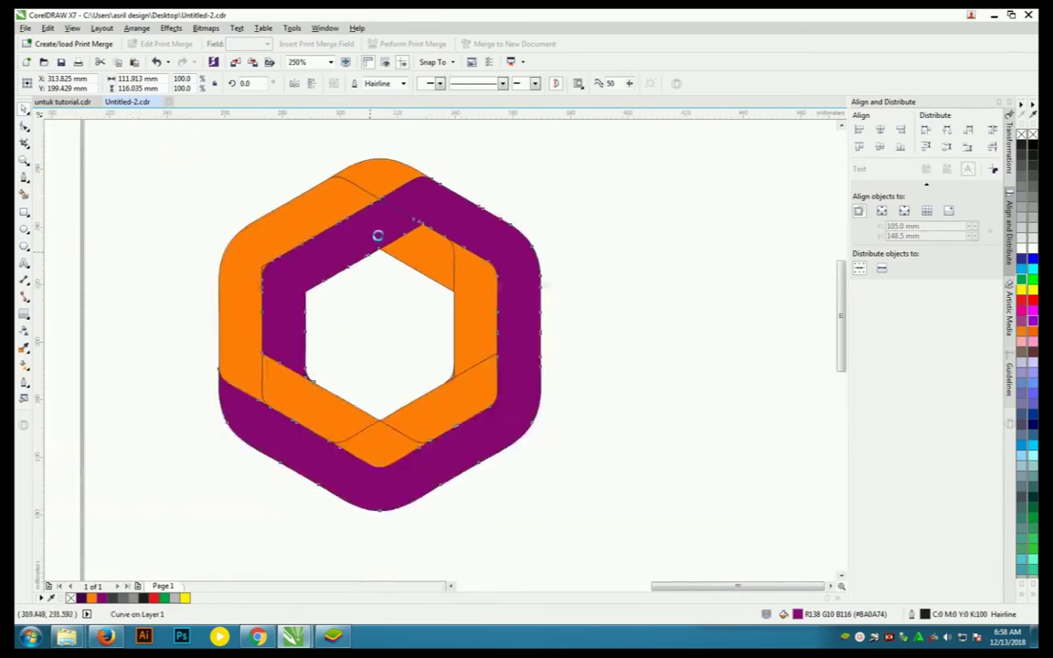
scroll(383, 242, up, 2)
scroll(301, 285, down, 1)
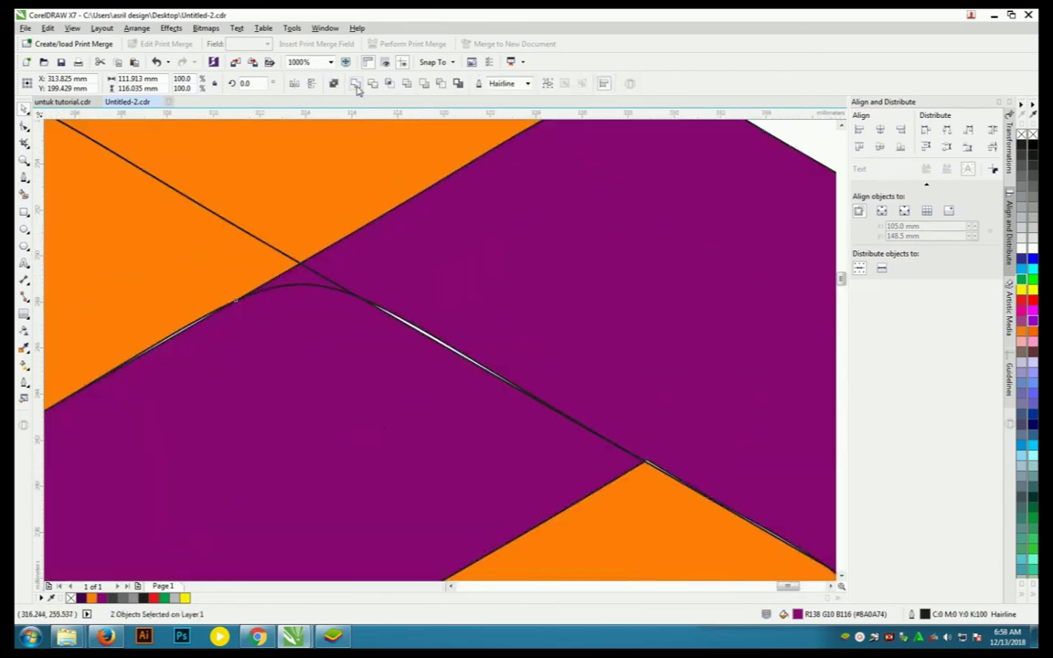
scroll(311, 279, down, 3)
click(465, 301)
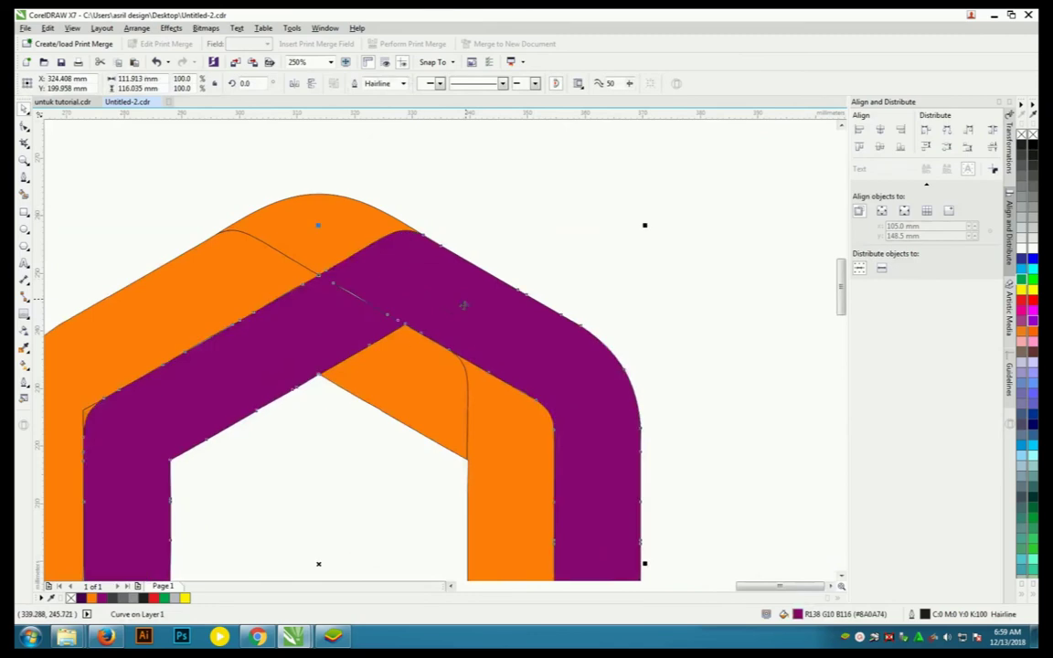
scroll(402, 310, up, 3)
scroll(393, 306, up, 2)
scroll(387, 301, down, 2)
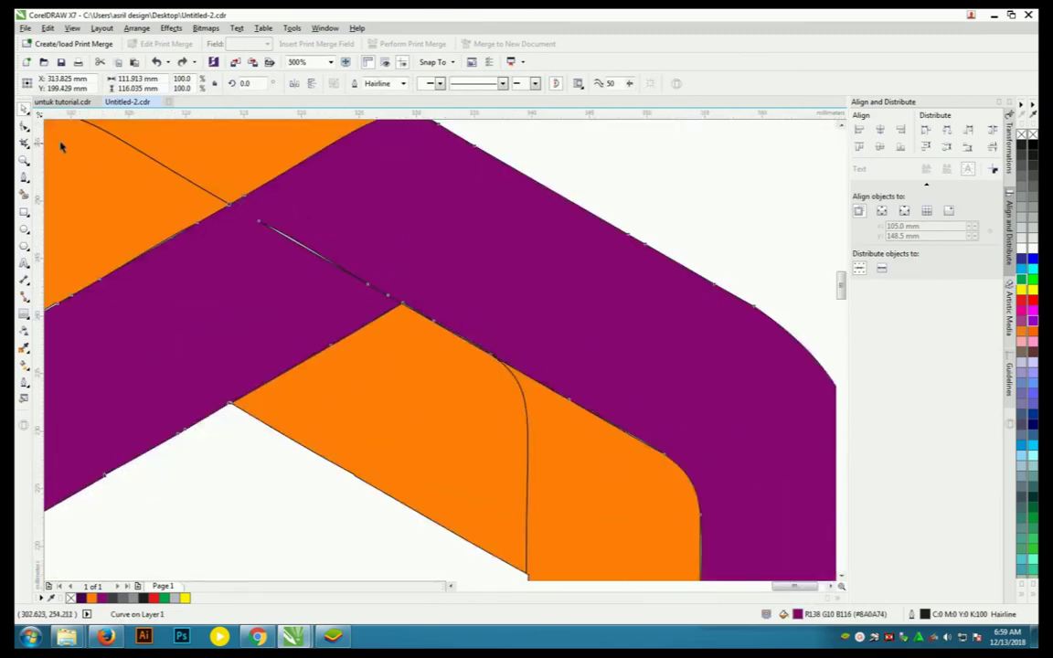
key(F10)
scroll(259, 218, up, 2)
key(Delete)
scroll(534, 382, up, 3)
Step: Inspect the junction node up close, then drag the merged purple band right of the logo
scroll(524, 404, down, 1)
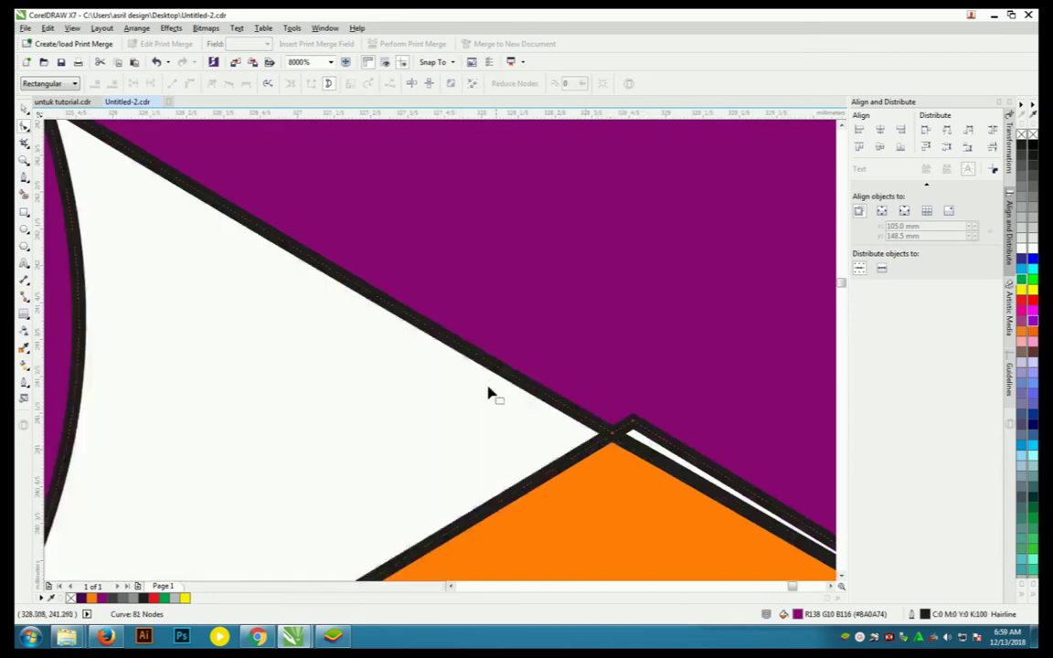
scroll(489, 388, down, 1)
scroll(526, 404, down, 1)
scroll(346, 315, down, 1)
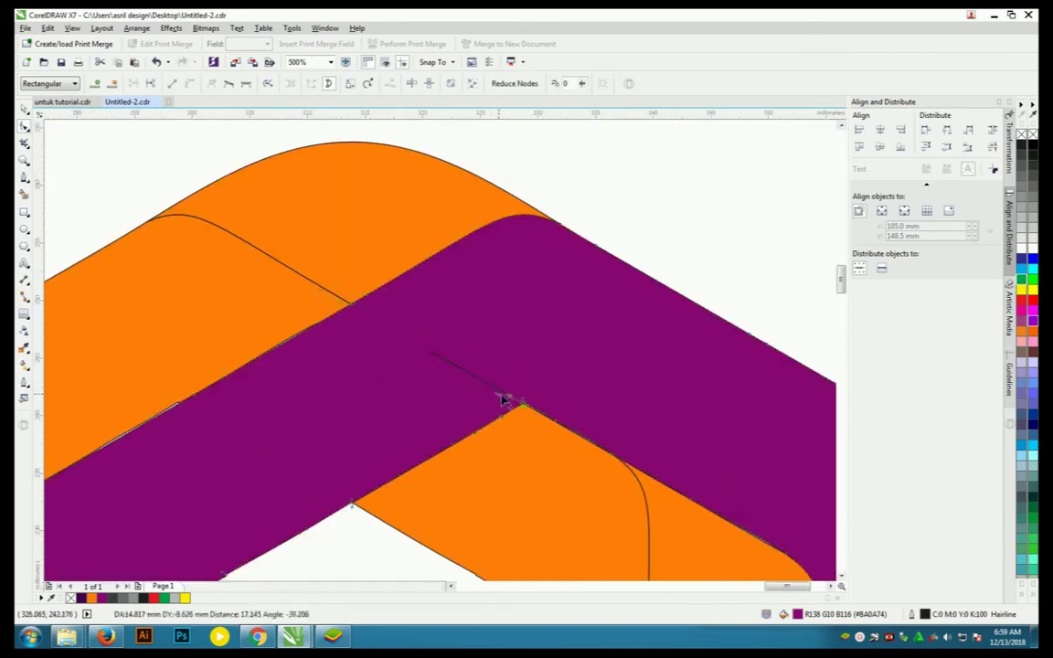
scroll(524, 407, up, 2)
scroll(525, 409, up, 2)
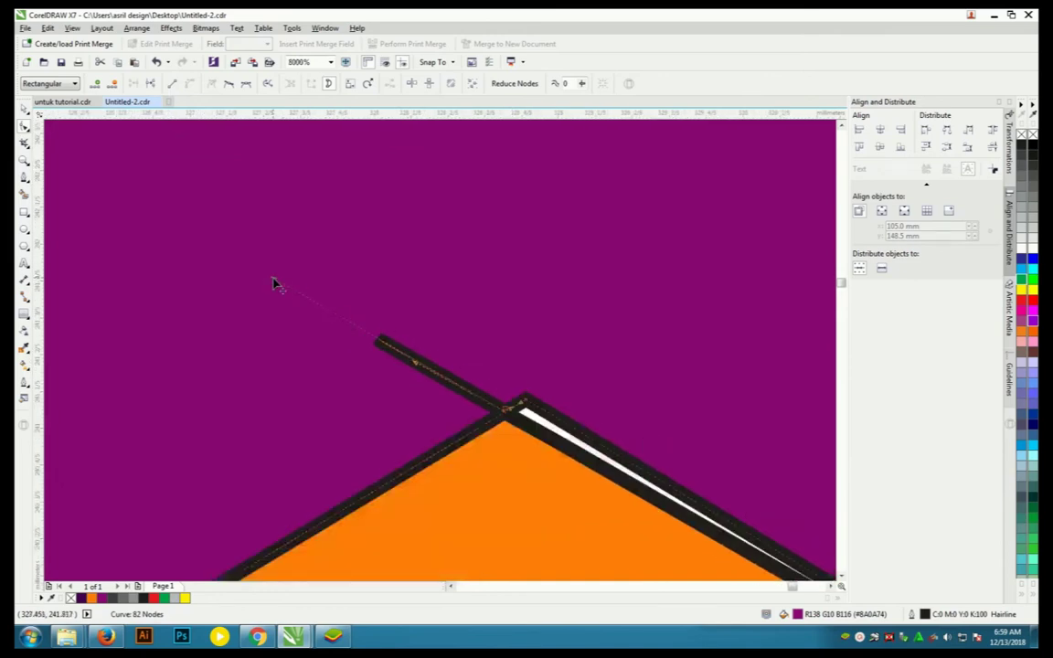
scroll(365, 334, up, 1)
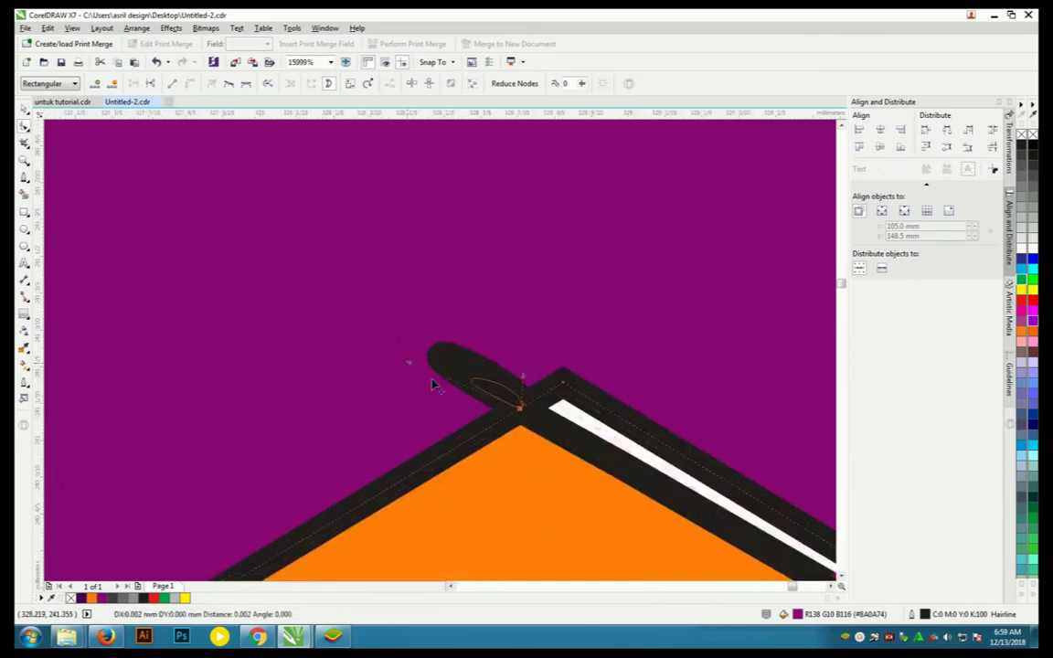
scroll(507, 407, up, 4)
scroll(564, 334, down, 2)
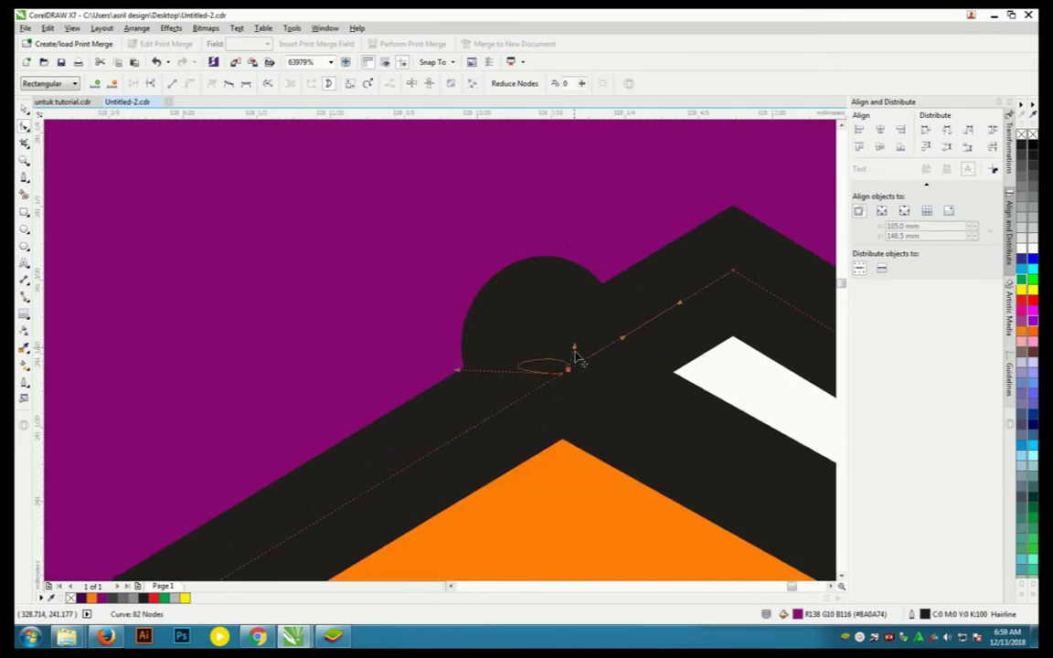
scroll(548, 379, up, 1)
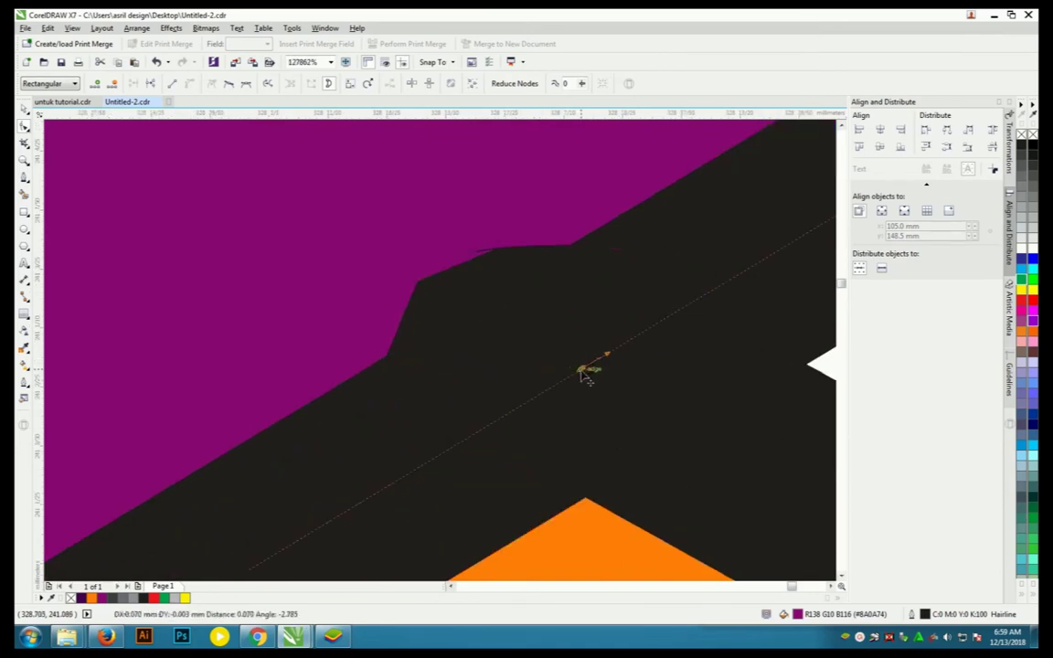
scroll(585, 375, up, 1)
scroll(493, 334, down, 5)
scroll(493, 334, down, 3)
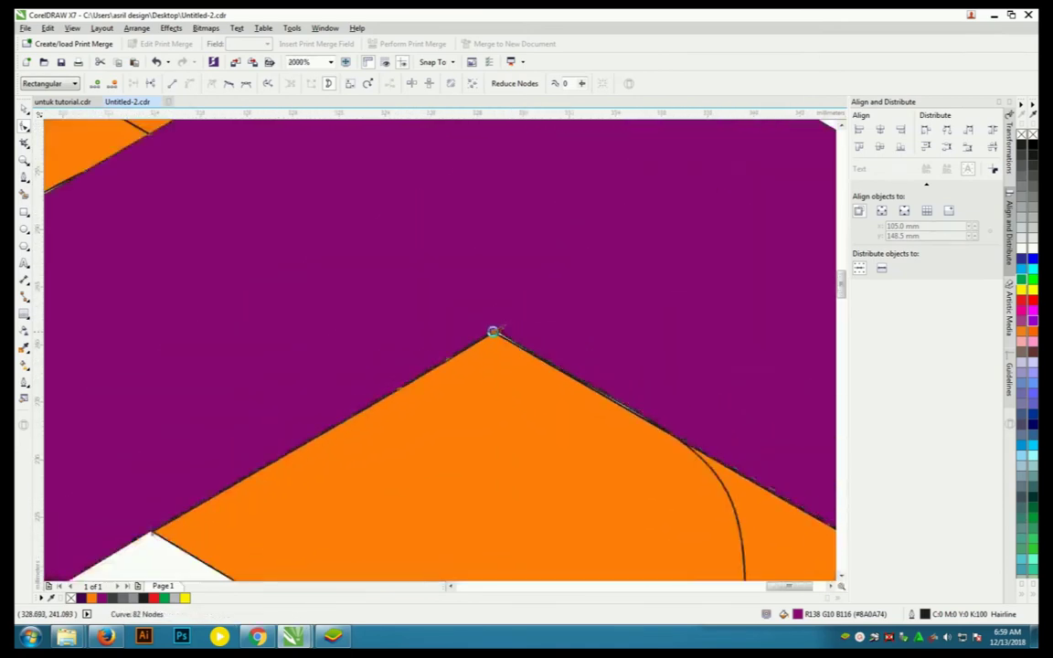
scroll(493, 336, down, 2)
click(25, 108)
scroll(235, 160, down, 1)
drag(406, 231, 581, 230)
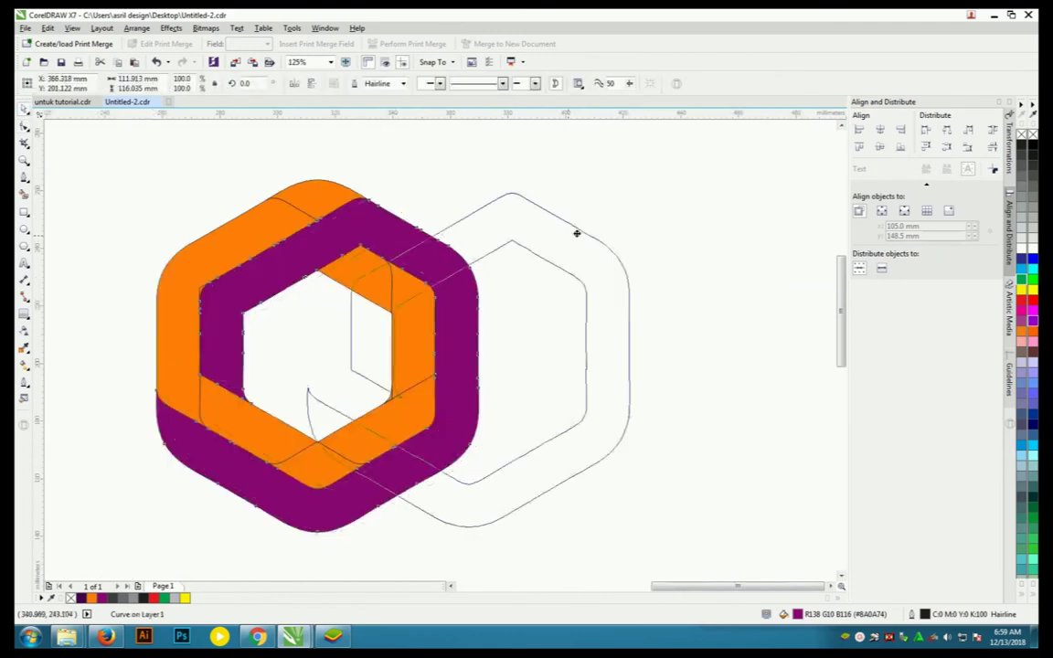
Step: Put the purple band back and set the outline of all hexagon pieces to None
key(ctrl+z)
click(157, 164)
drag(98, 142, 469, 510)
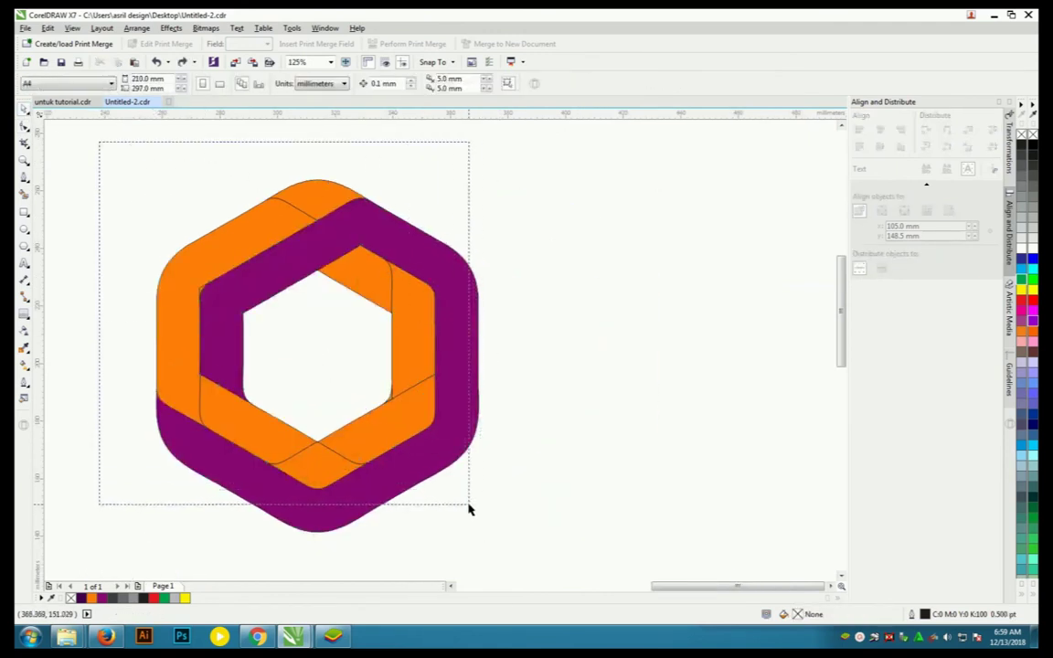
click(321, 82)
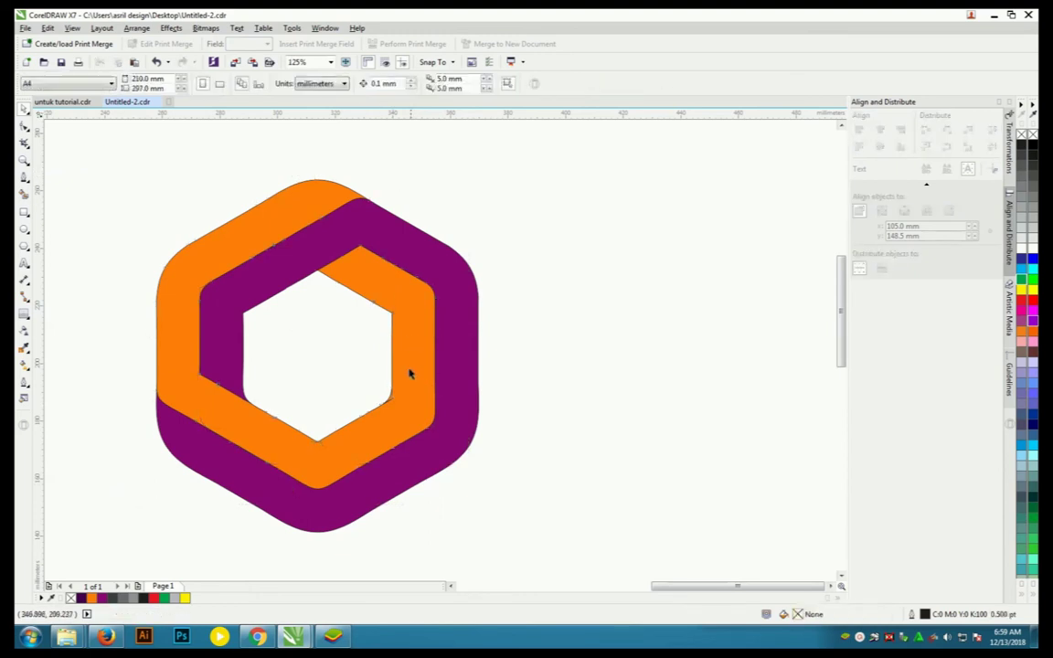
Step: Remove the white sliver node and the bump node on the orange band's edge
scroll(383, 406, up, 3)
click(235, 494)
scroll(359, 392, up, 4)
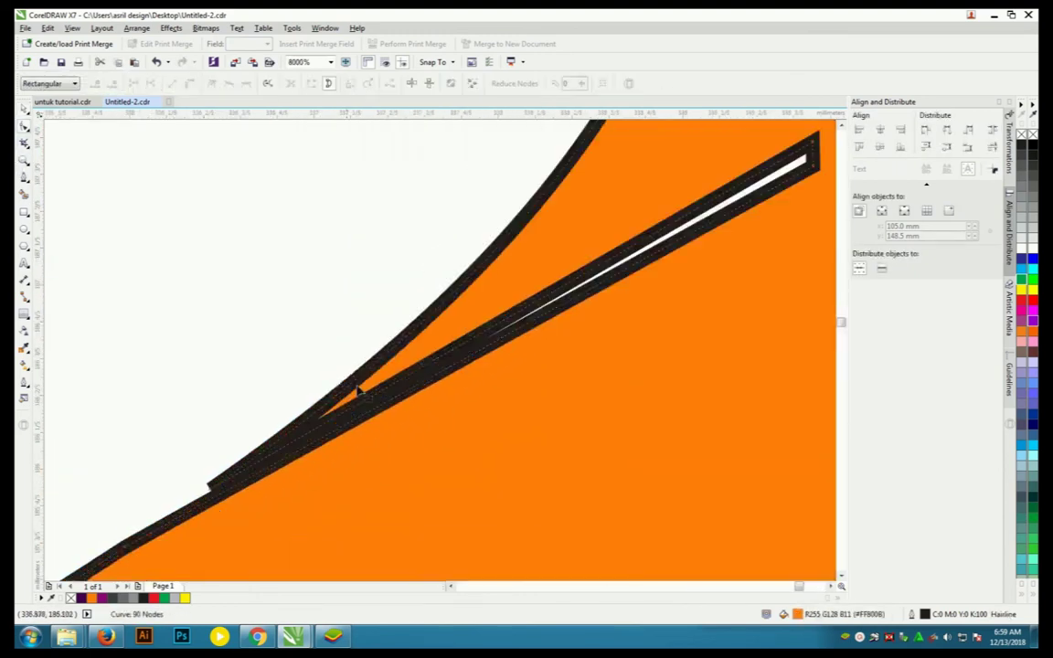
scroll(288, 441, up, 2)
click(287, 441)
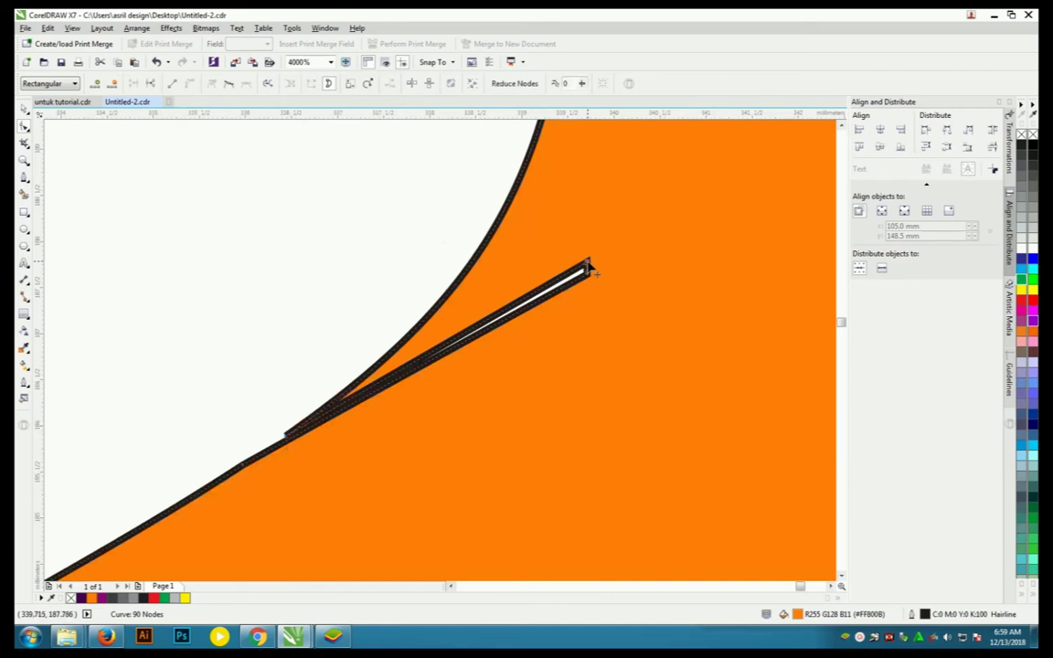
double_click(588, 267)
drag(589, 277, 245, 470)
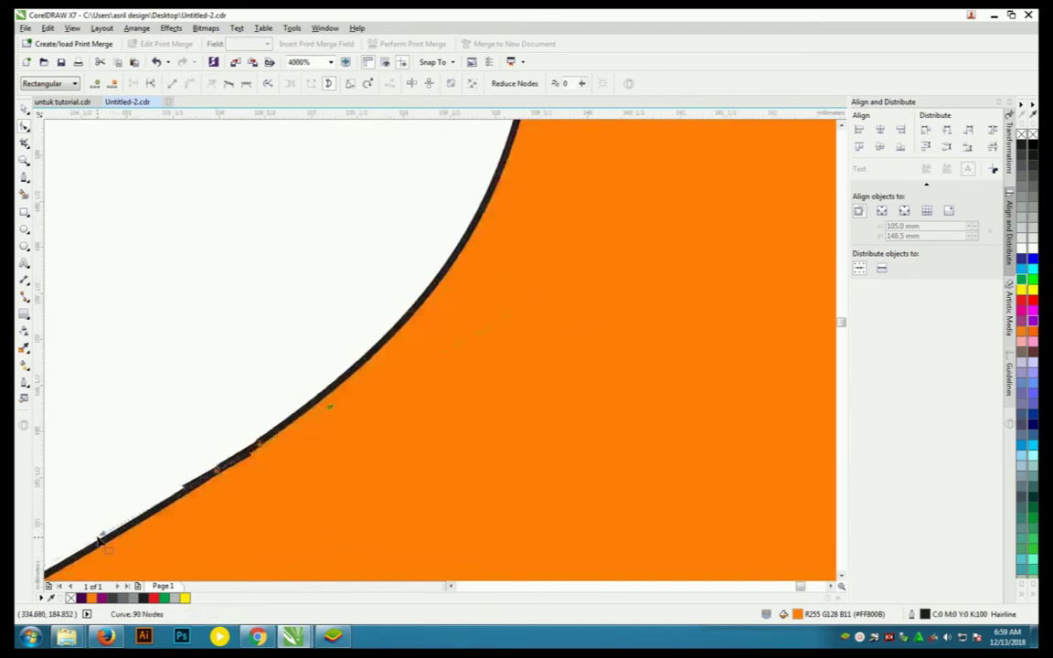
scroll(236, 472, up, 2)
drag(338, 379, 163, 480)
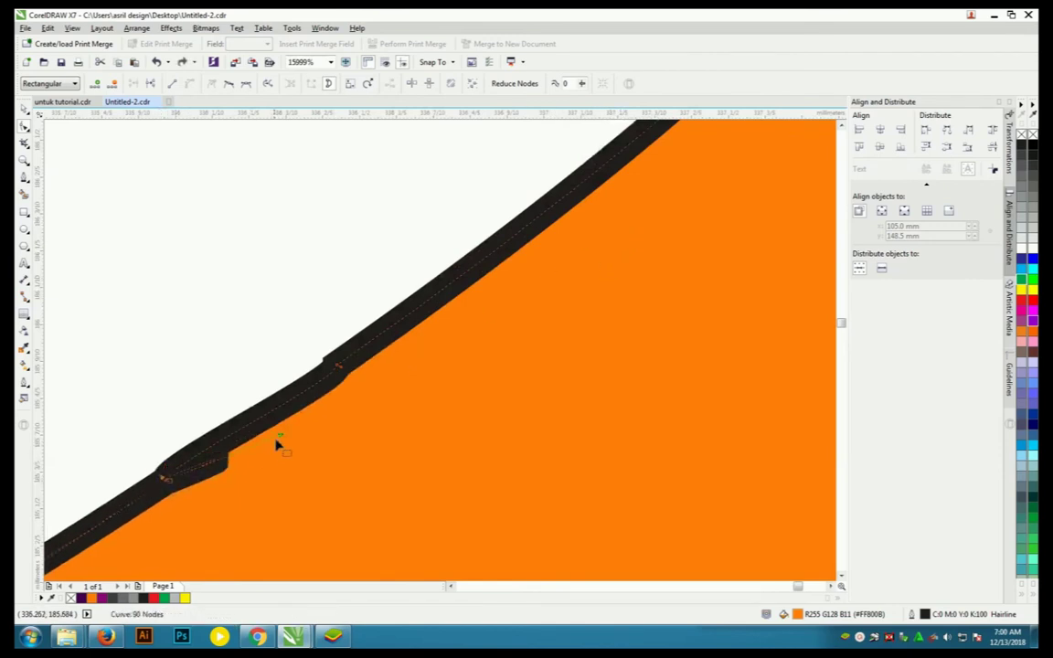
drag(311, 412, 302, 438)
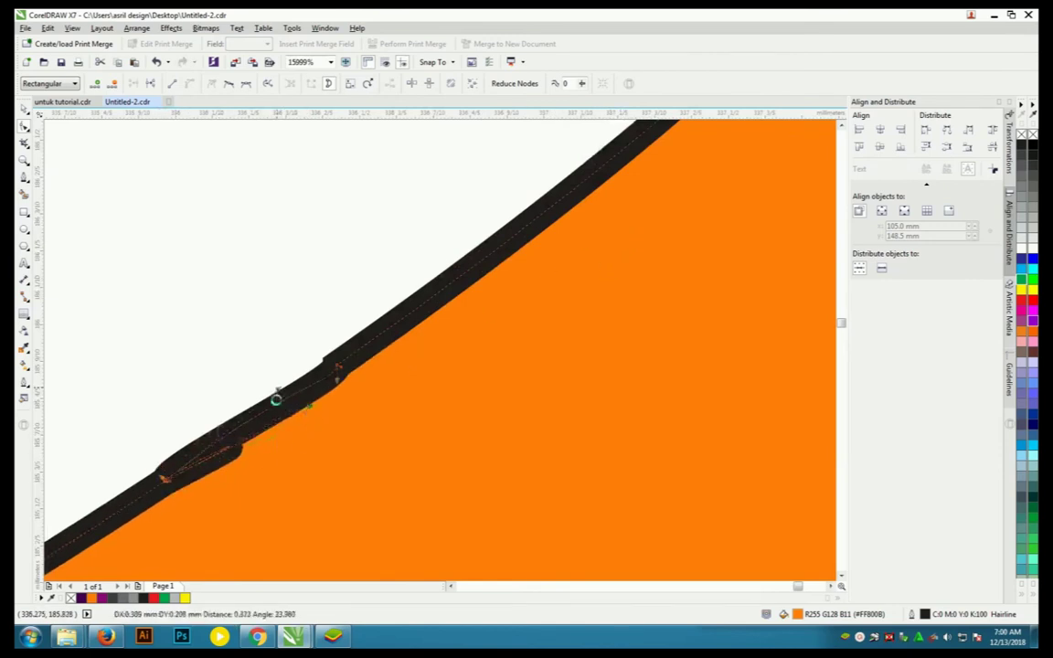
key(ctrl+z)
mouse_move(167, 481)
mouse_down()
mouse_move(235, 440)
mouse_move(169, 482)
mouse_move(245, 445)
mouse_up()
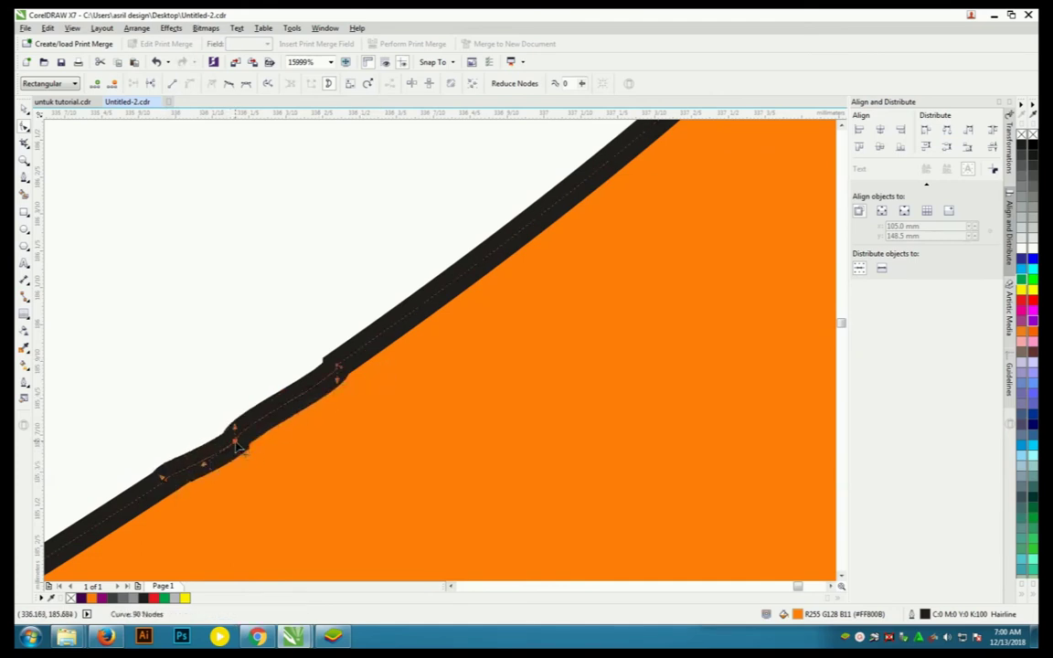
key(Delete)
Step: Delete the remaining stray nodes along the orange band's edge so the curve runs smooth
click(160, 477)
key(Delete)
click(337, 365)
key(Delete)
scroll(361, 373, down, 4)
click(337, 367)
key(Delete)
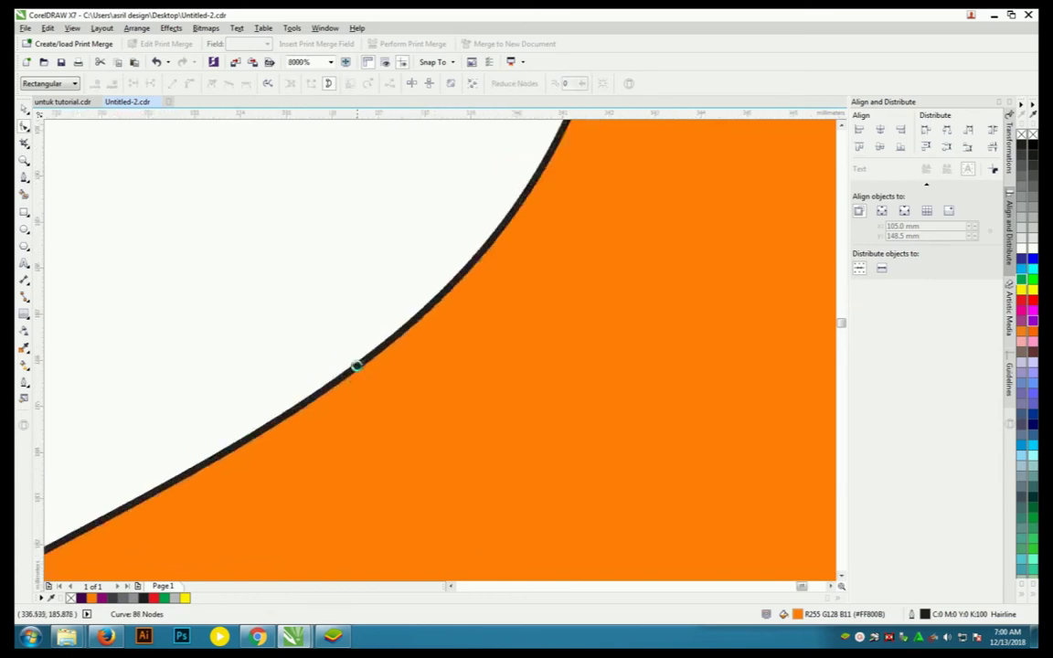
scroll(365, 370, down, 3)
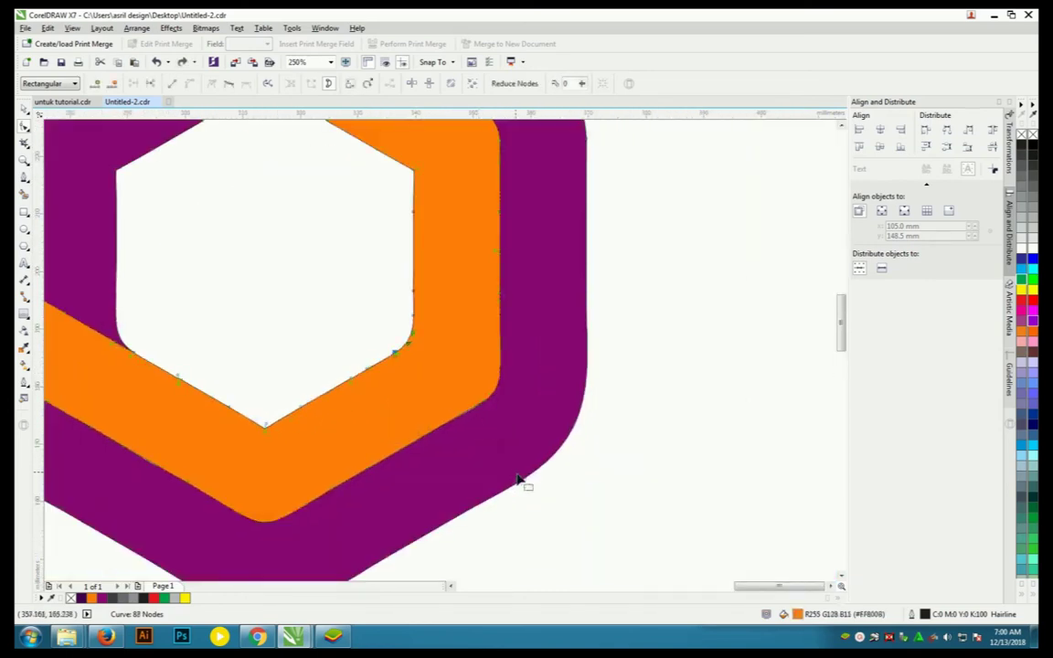
scroll(442, 419, up, 3)
double_click(408, 349)
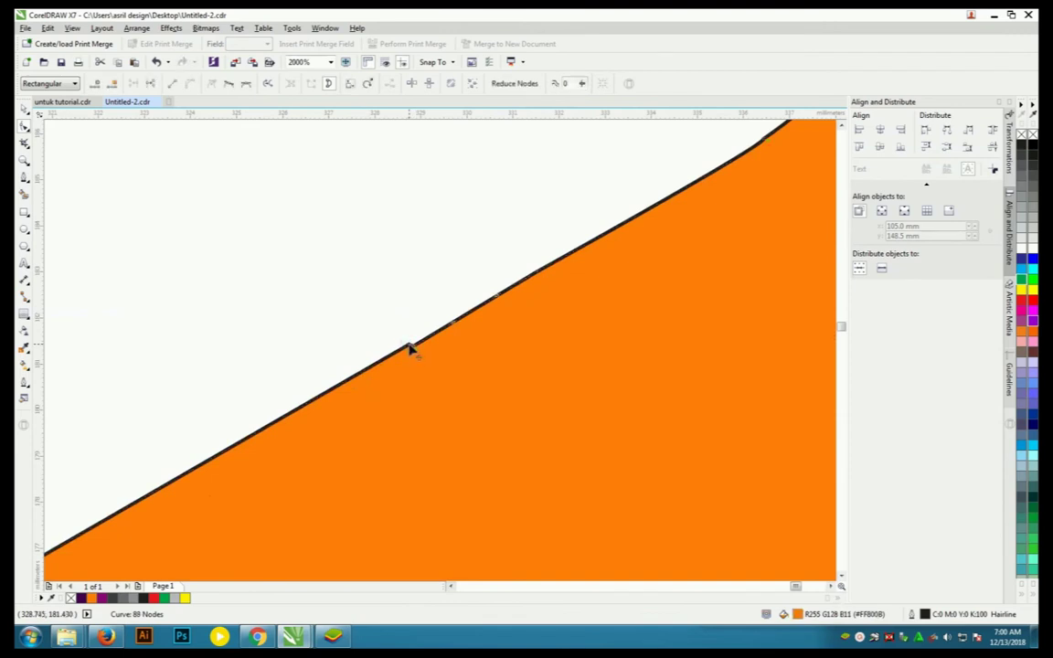
key(Delete)
scroll(424, 379, down, 2)
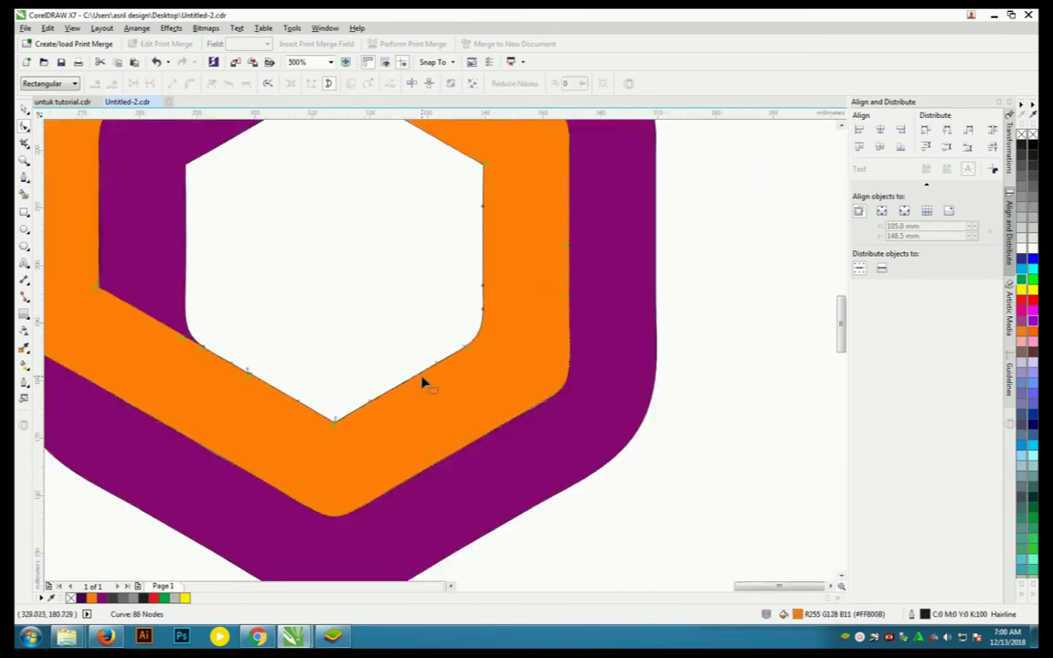
click(674, 473)
scroll(489, 335, down, 3)
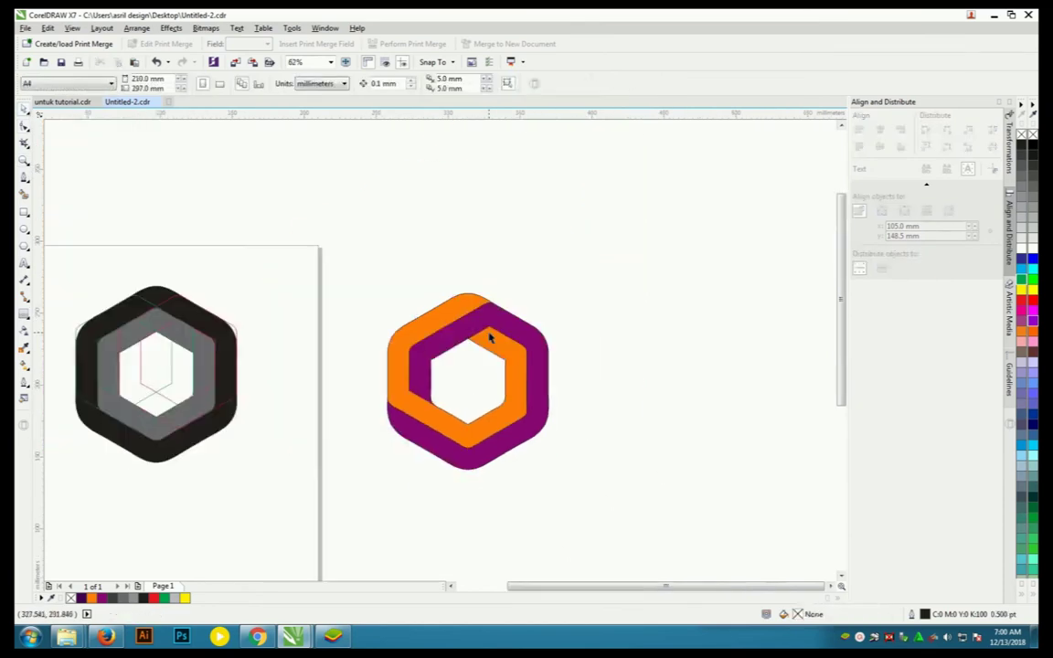
Step: Marquee-select and delete the stray nodes on the purple band's seam with the orange band
scroll(497, 374, up, 3)
scroll(342, 405, up, 1)
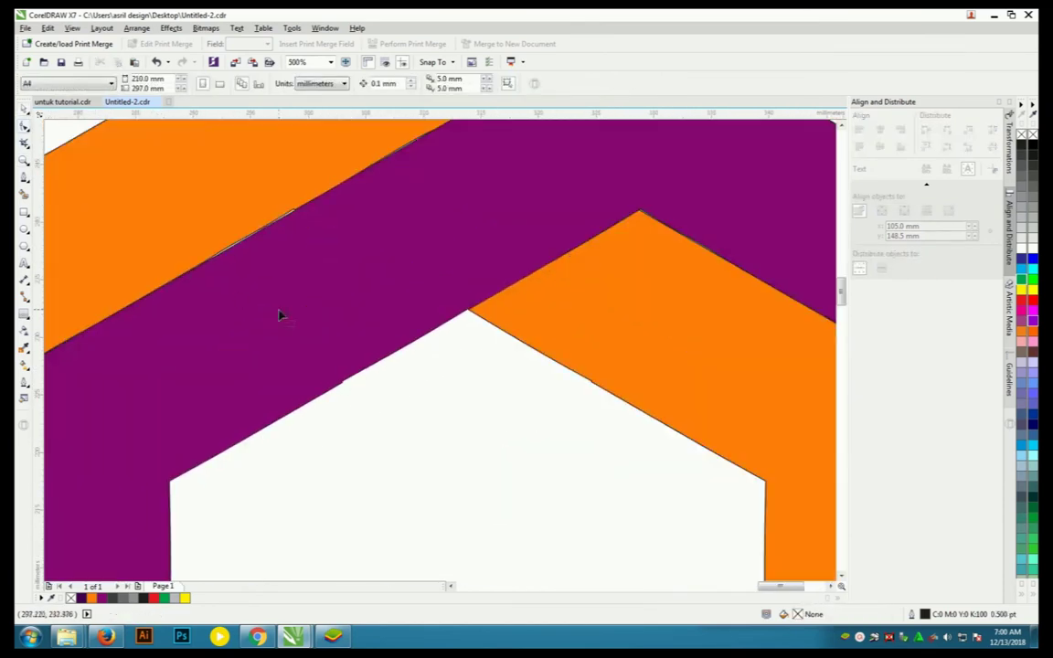
drag(410, 441, 266, 347)
scroll(320, 323, down, 1)
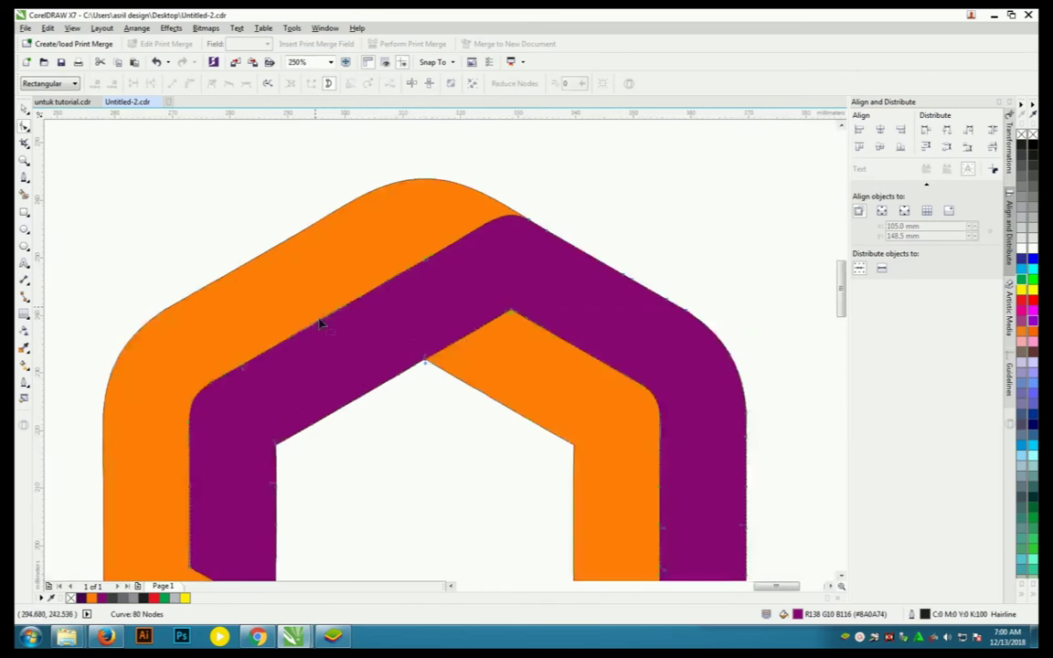
scroll(320, 323, up, 1)
scroll(209, 367, up, 1)
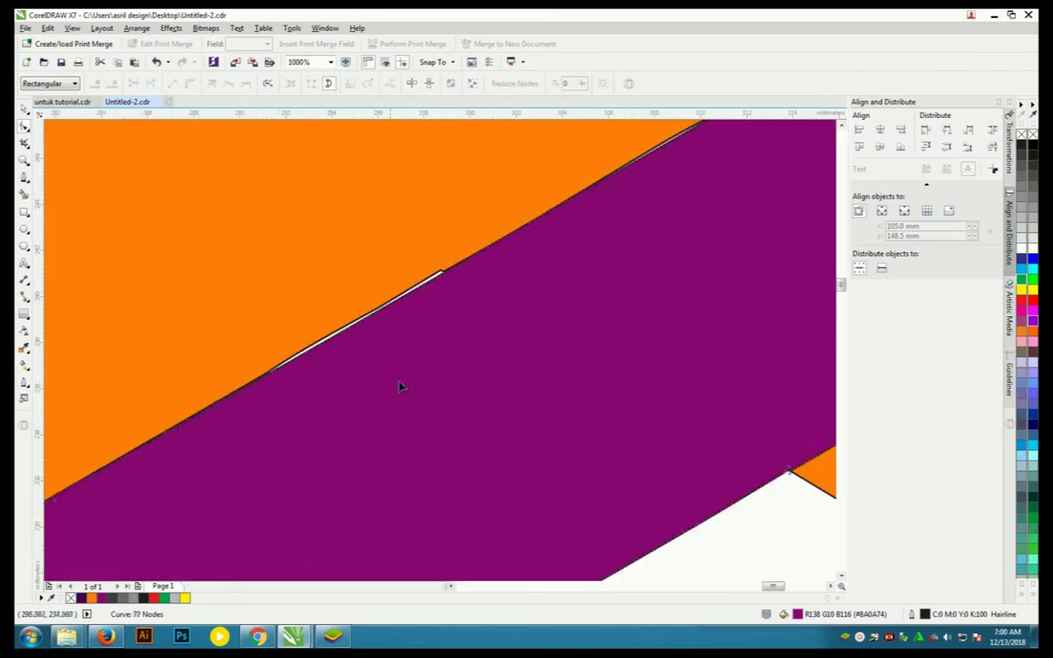
click(233, 340)
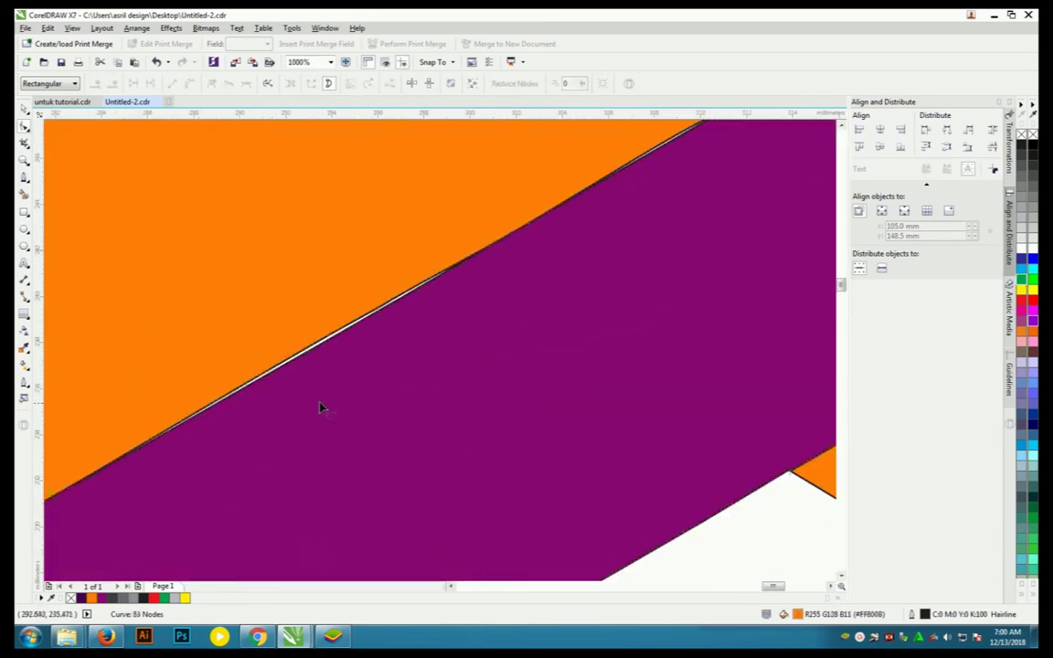
scroll(386, 364, down, 1)
drag(203, 384, 277, 491)
key(Delete)
Step: Zoom in and out along the seam to check the trimmed 77-node purple edge
scroll(201, 451, up, 1)
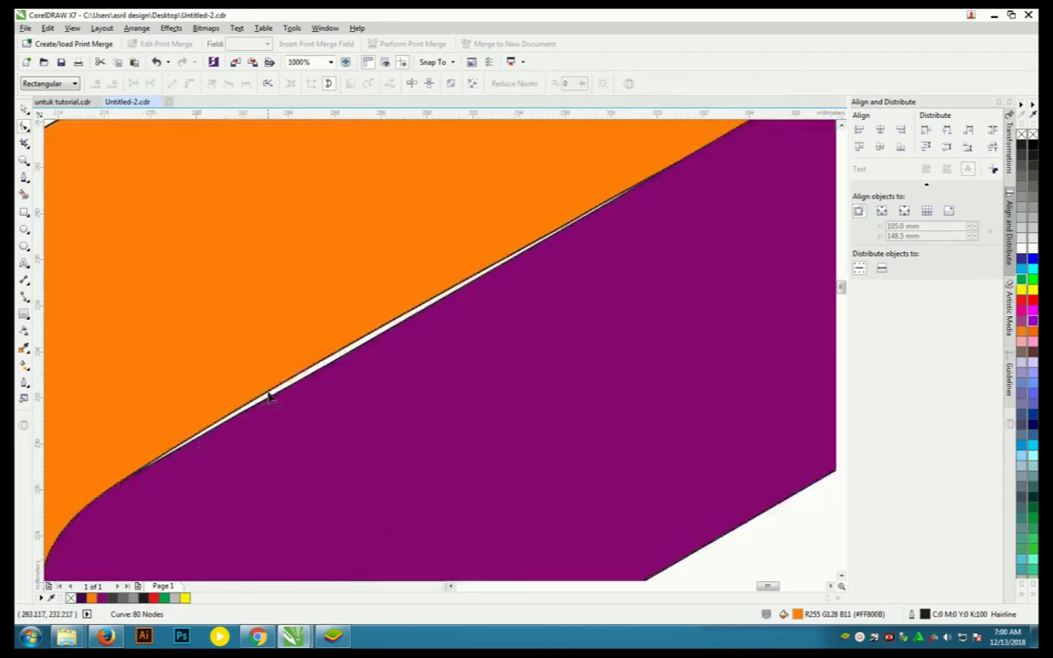
scroll(384, 347, up, 1)
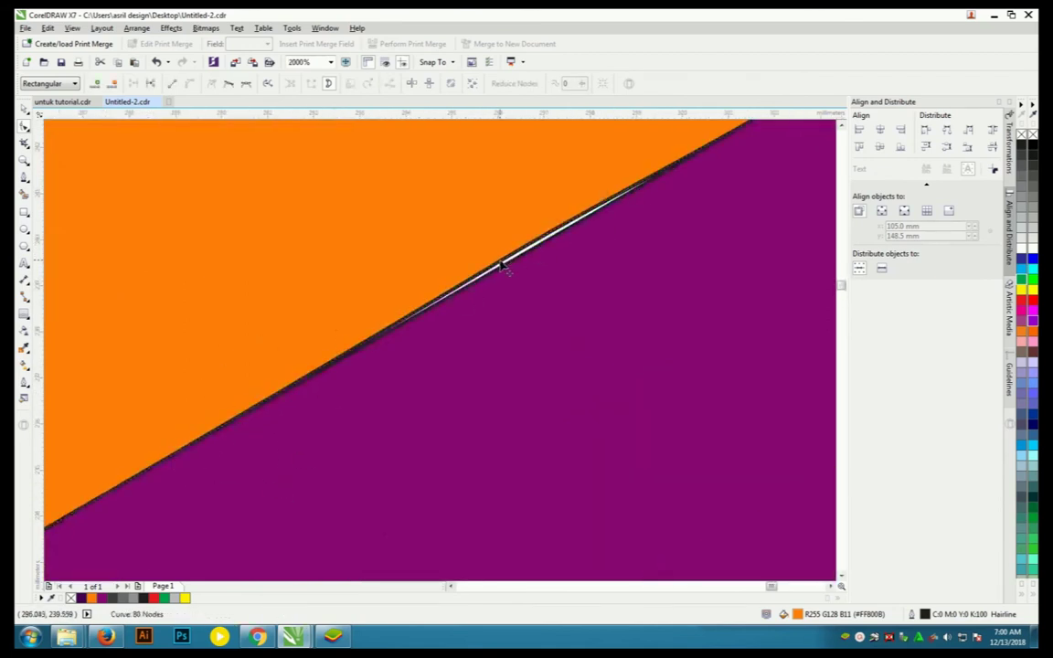
scroll(510, 275, down, 4)
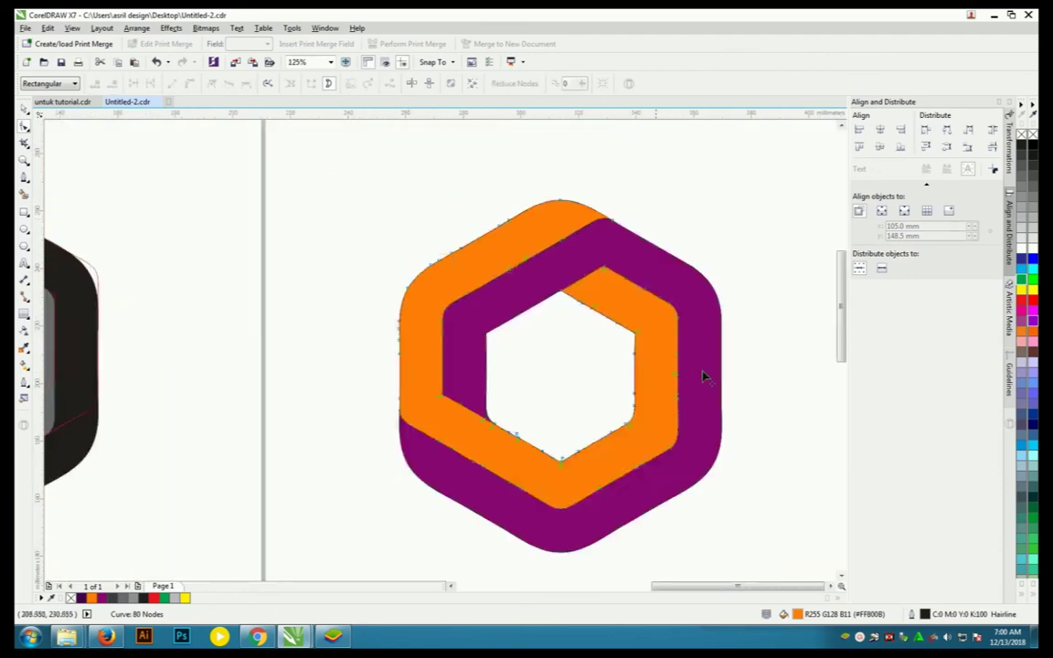
scroll(554, 477, up, 1)
scroll(334, 465, up, 1)
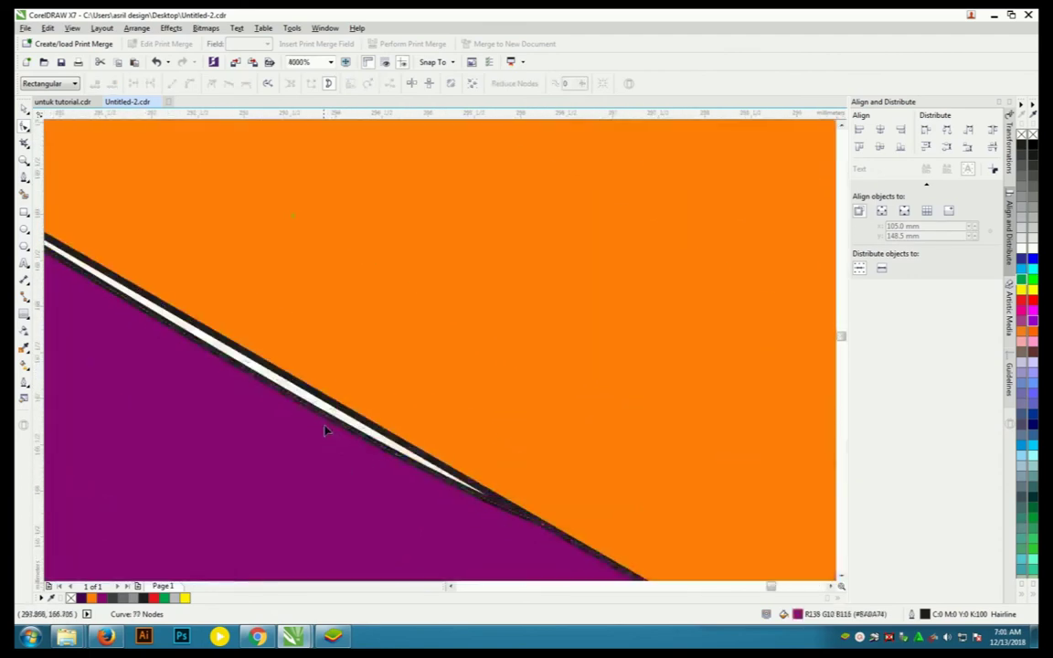
scroll(331, 423, down, 1)
scroll(357, 423, down, 3)
scroll(380, 424, down, 1)
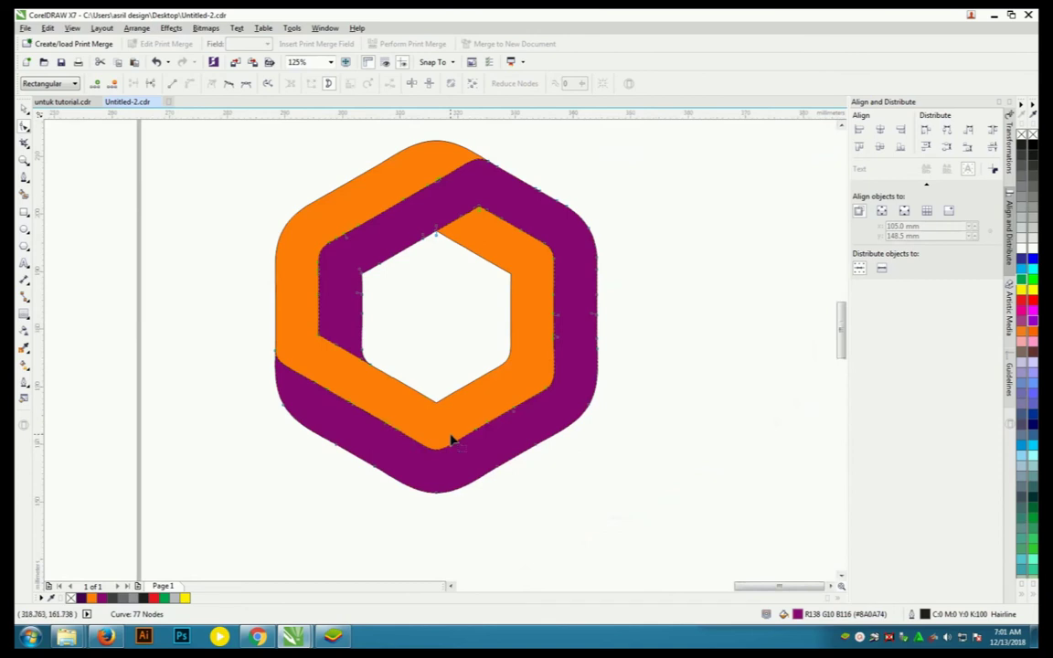
scroll(454, 437, up, 2)
scroll(471, 427, up, 2)
scroll(560, 369, down, 1)
scroll(487, 358, up, 1)
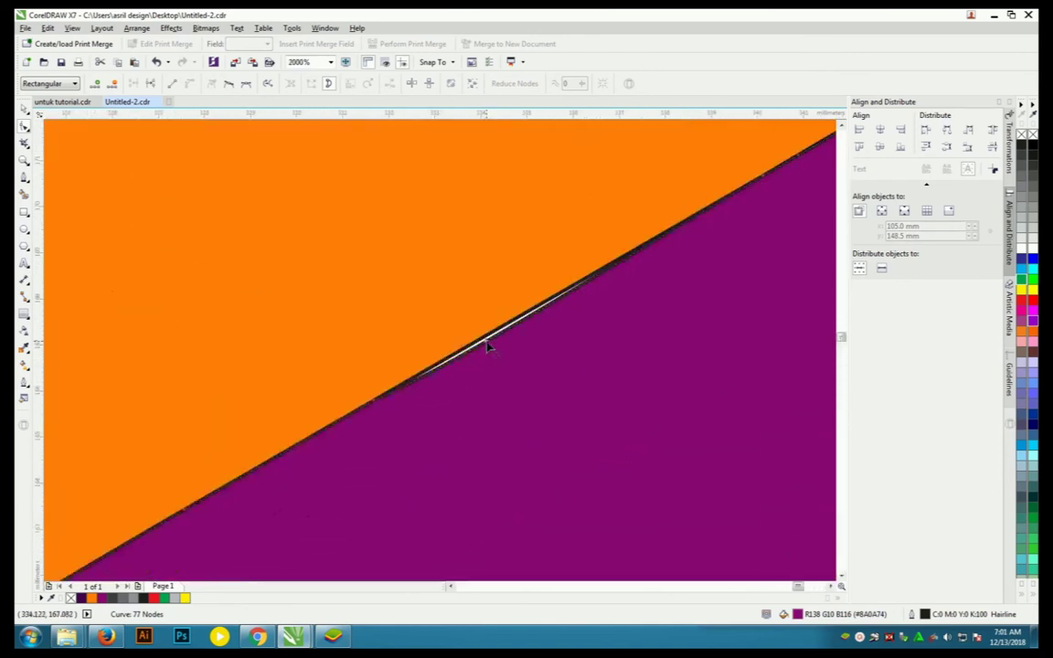
scroll(491, 344, down, 2)
scroll(652, 276, up, 1)
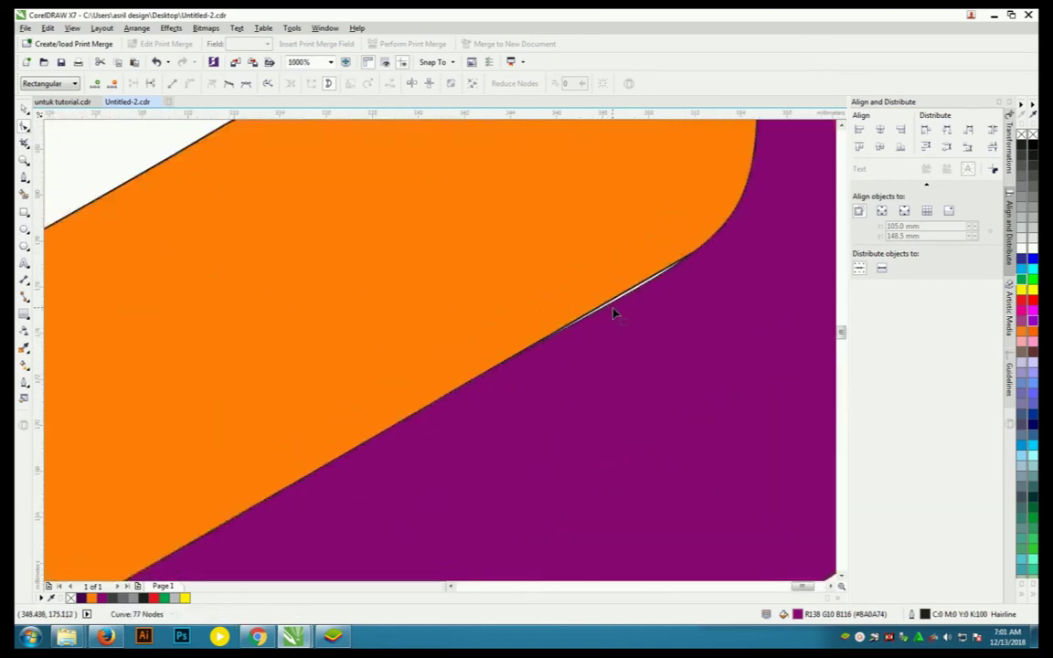
scroll(611, 306, down, 2)
scroll(592, 343, down, 2)
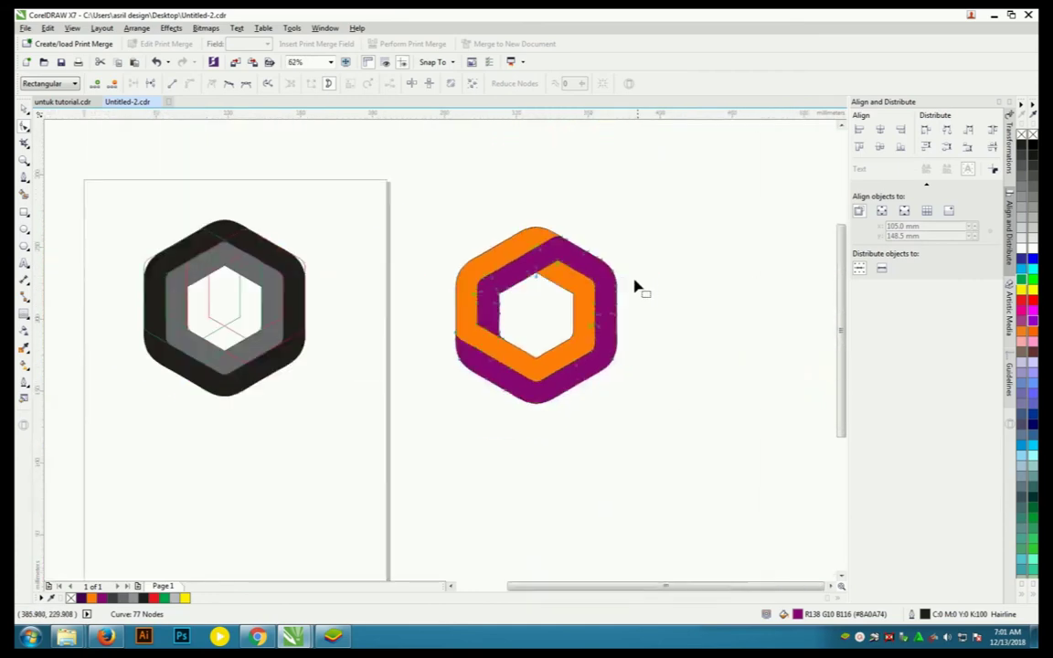
scroll(637, 287, up, 1)
Step: Move the orange and purple hexagon onto the page
click(25, 110)
scroll(435, 204, down, 2)
drag(562, 298, 448, 407)
scroll(327, 308, up, 2)
scroll(327, 308, up, 1)
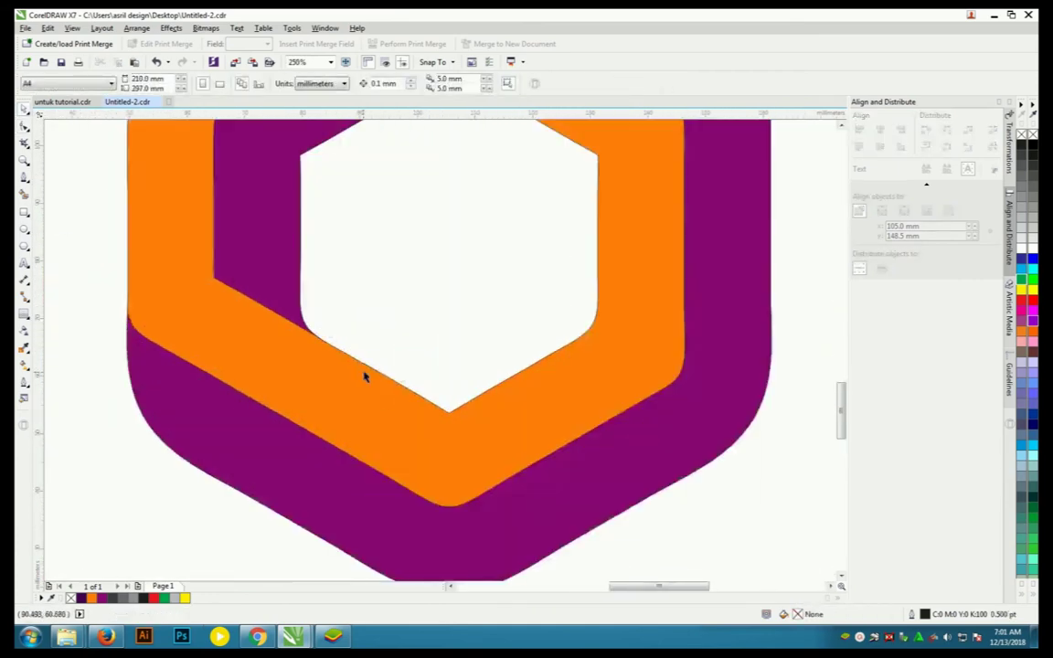
scroll(364, 371, up, 2)
Step: Marquee-select and delete the extra nodes along the orange band edge
key(F10)
drag(259, 263, 576, 494)
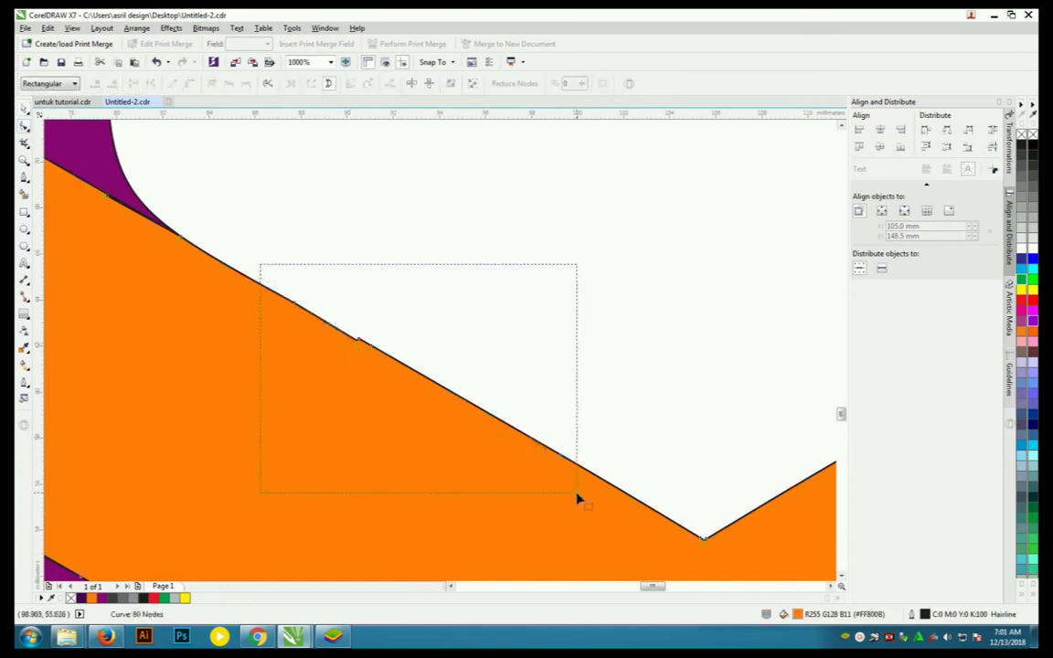
key(Delete)
scroll(522, 309, down, 2)
scroll(523, 309, up, 1)
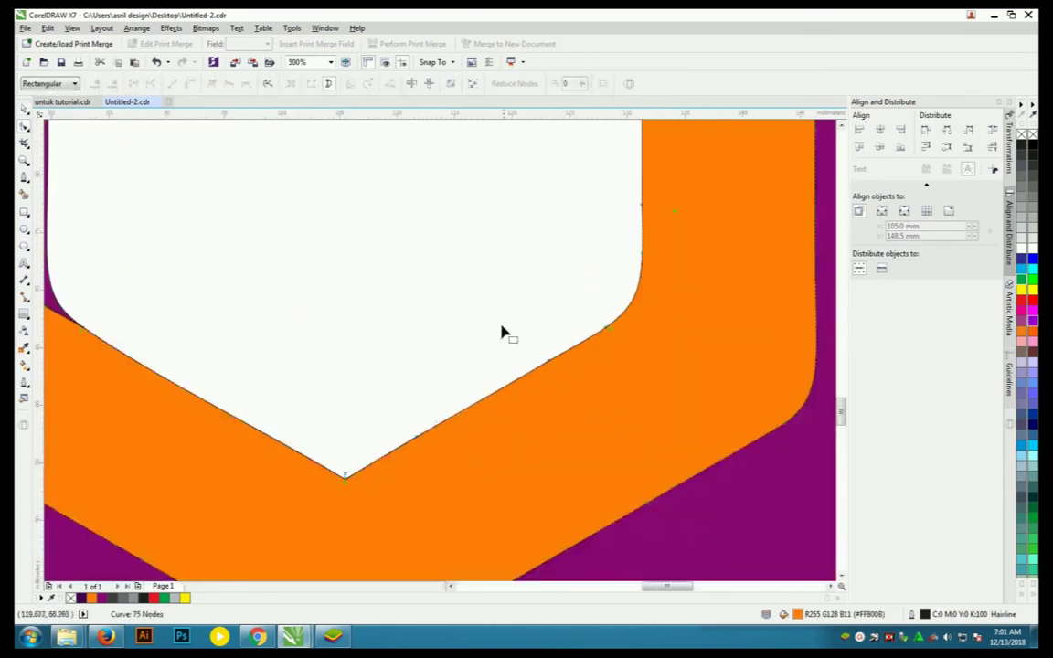
scroll(589, 406, down, 1)
scroll(562, 414, up, 1)
Step: Delete the surplus nodes on the right vertical and upper-right edges
drag(573, 188, 637, 397)
key(Delete)
scroll(512, 231, down, 2)
scroll(484, 181, up, 2)
drag(485, 181, 676, 345)
key(Delete)
Step: Delete the extra node on the upper-left edge
scroll(553, 307, down, 1)
scroll(271, 458, up, 1)
scroll(367, 318, down, 1)
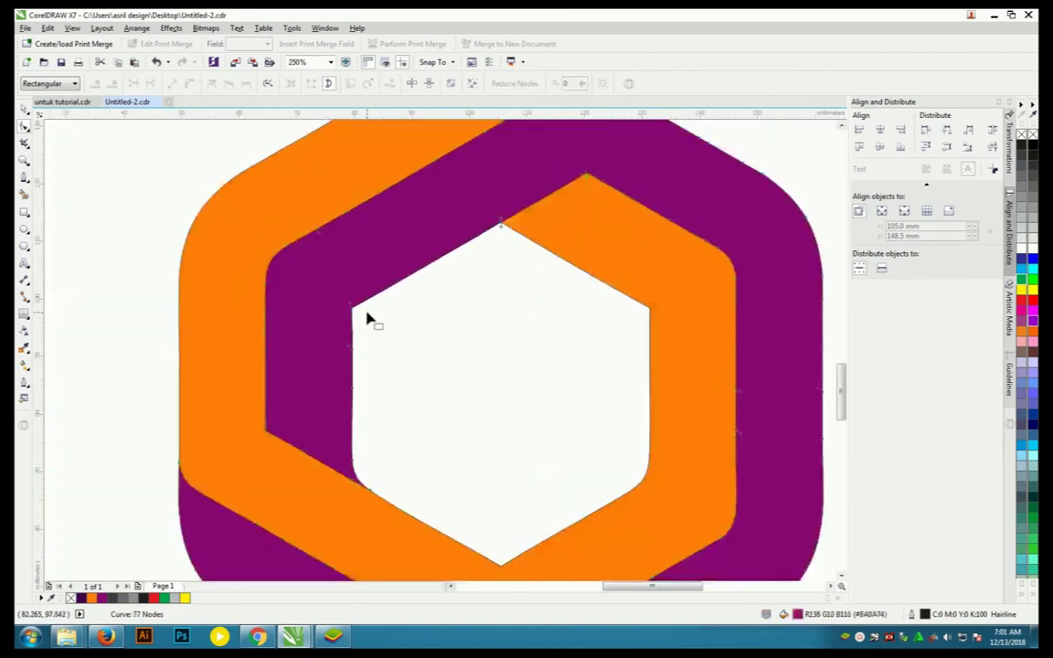
scroll(364, 277, up, 1)
drag(411, 265, 543, 371)
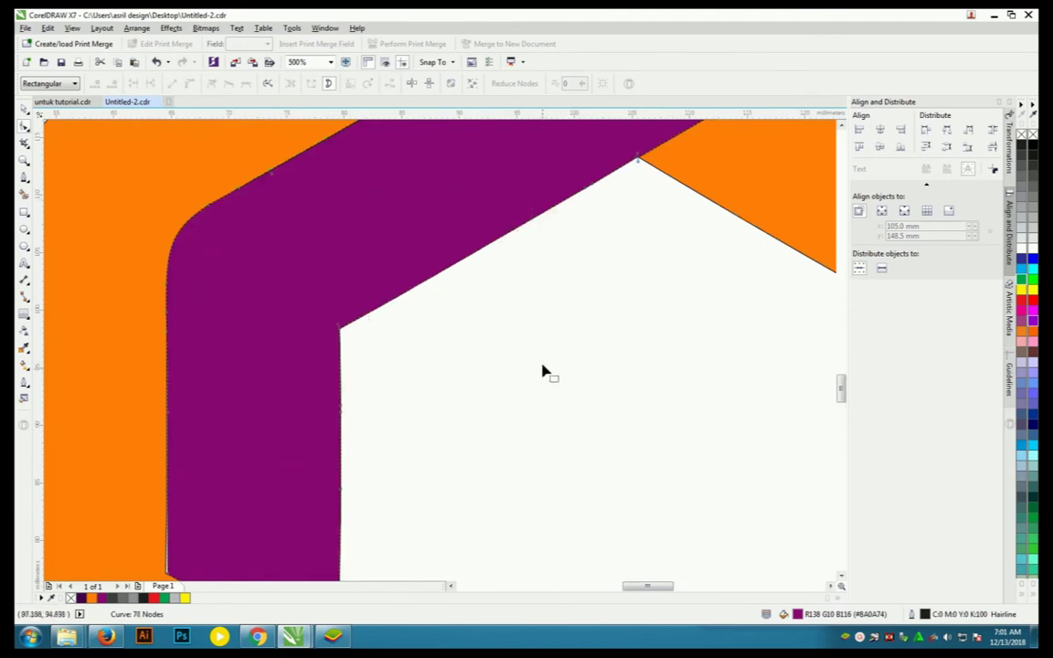
key(Delete)
Step: Delete remaining surplus band-edge nodes and select nodes on the purple band's inner edge
scroll(437, 435, down, 2)
scroll(437, 436, up, 1)
drag(482, 334, 512, 366)
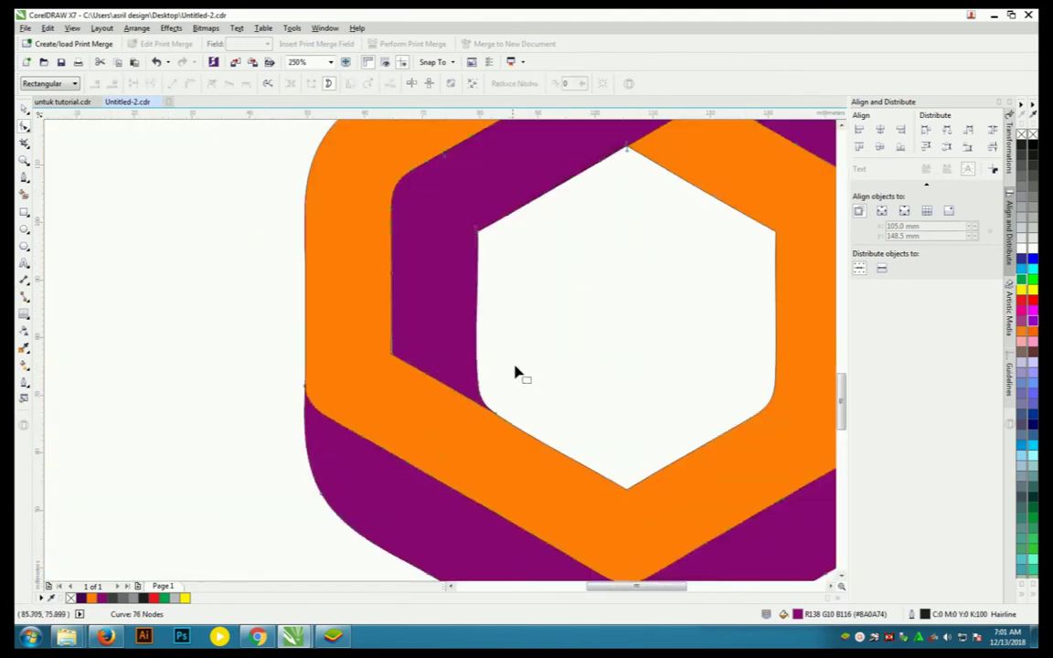
key(Delete)
scroll(511, 367, down, 1)
scroll(659, 302, up, 1)
key(Delete)
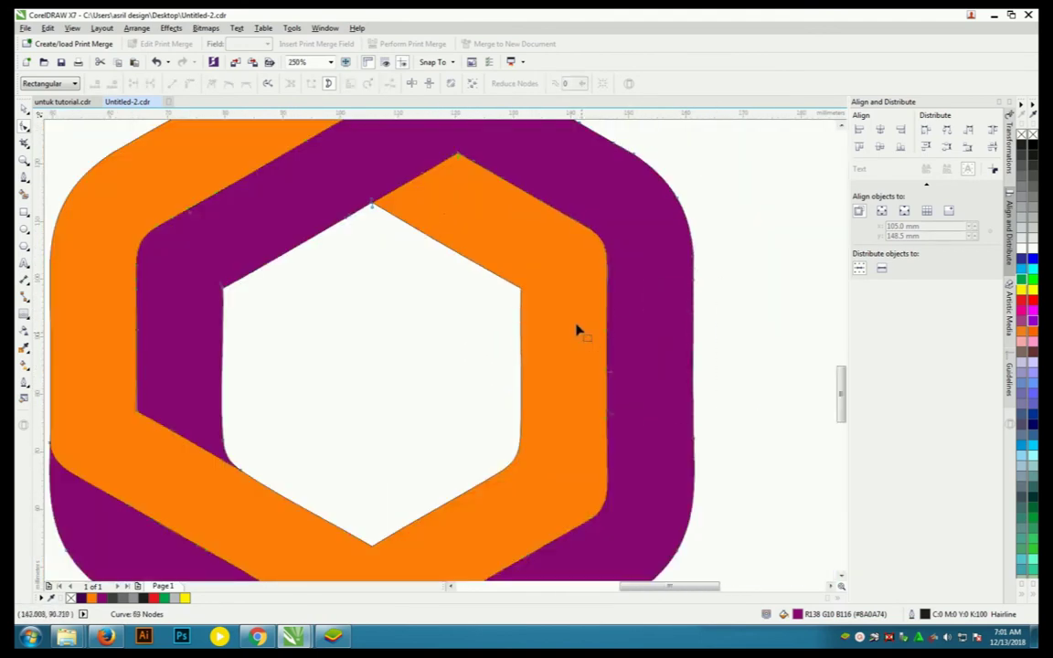
drag(626, 430, 625, 436)
scroll(628, 437, up, 1)
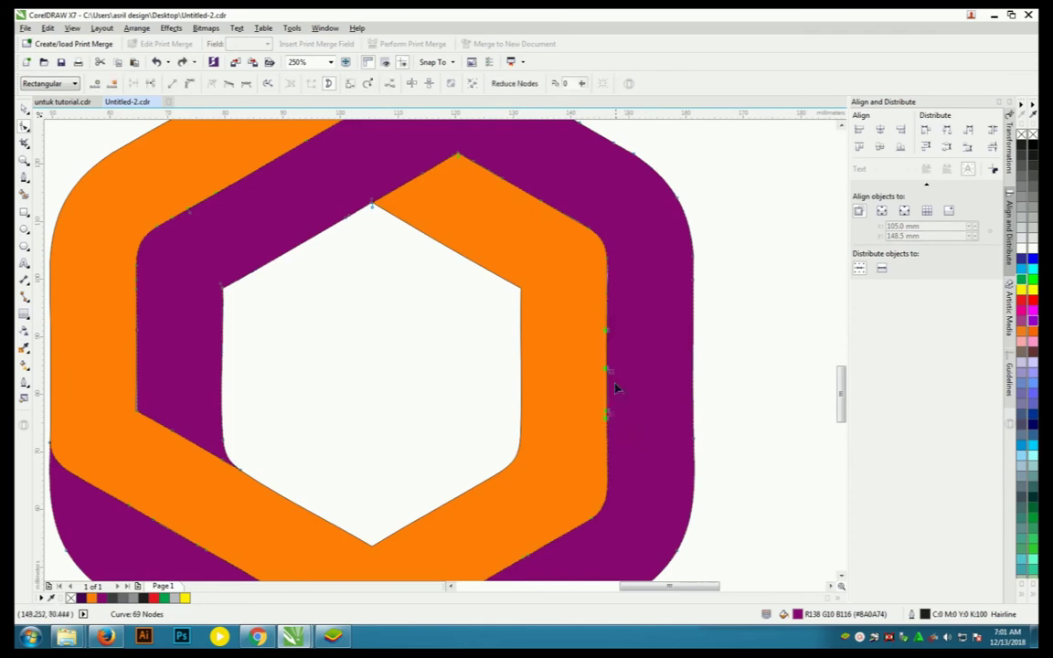
scroll(613, 393, up, 3)
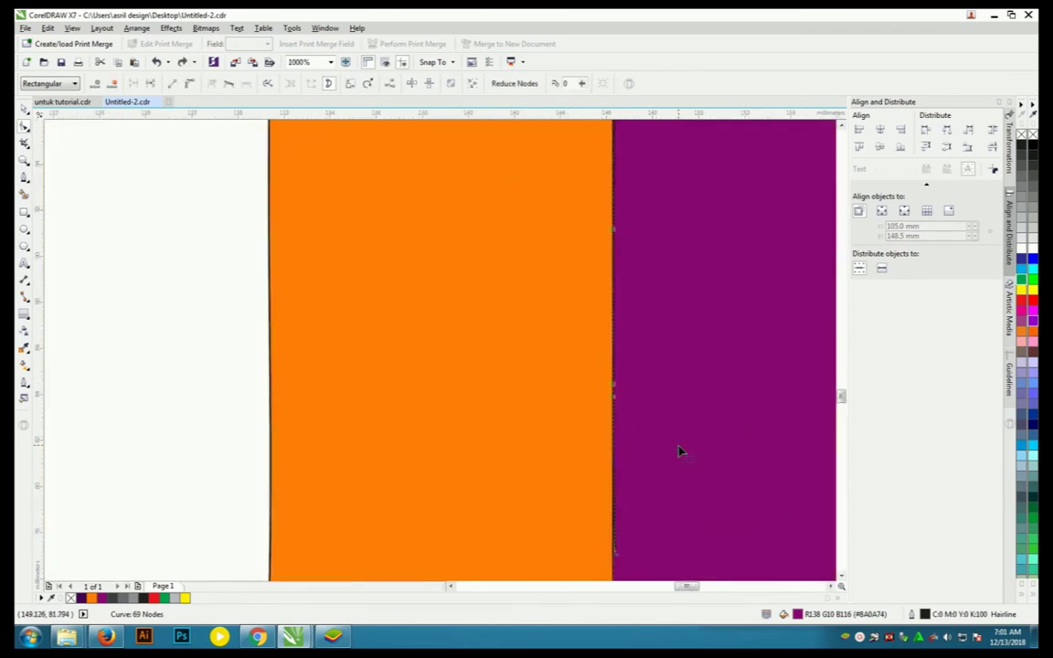
Step: Shift the purple edge nodes beside the orange seam to close the gap
scroll(611, 415, down, 2)
scroll(570, 415, up, 2)
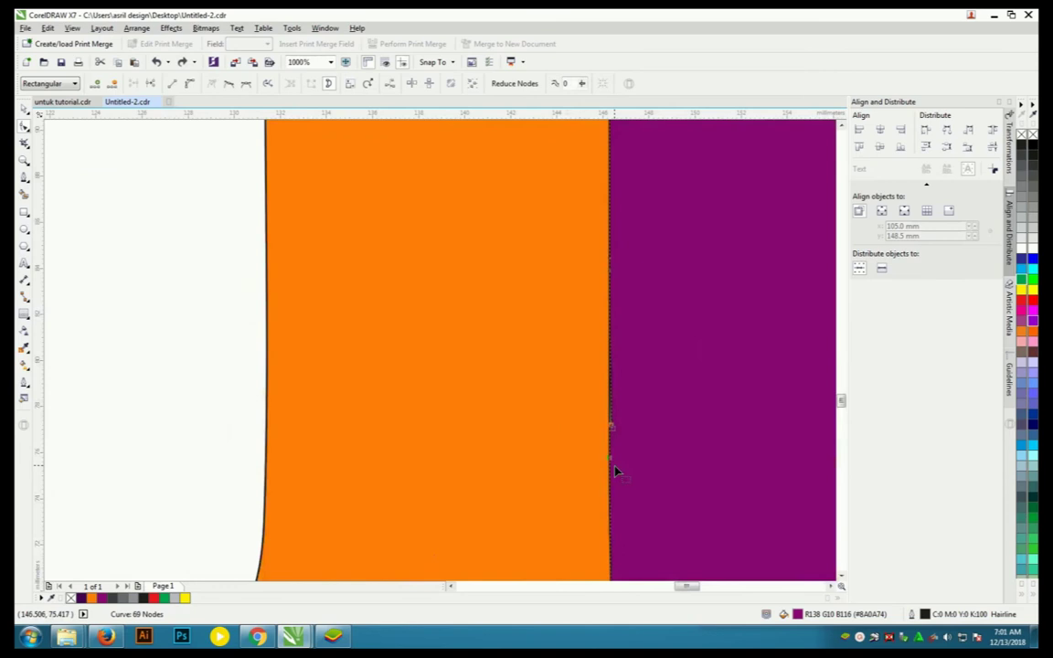
drag(615, 471, 618, 466)
scroll(611, 404, up, 3)
scroll(640, 245, up, 5)
scroll(564, 230, down, 2)
scroll(597, 259, down, 2)
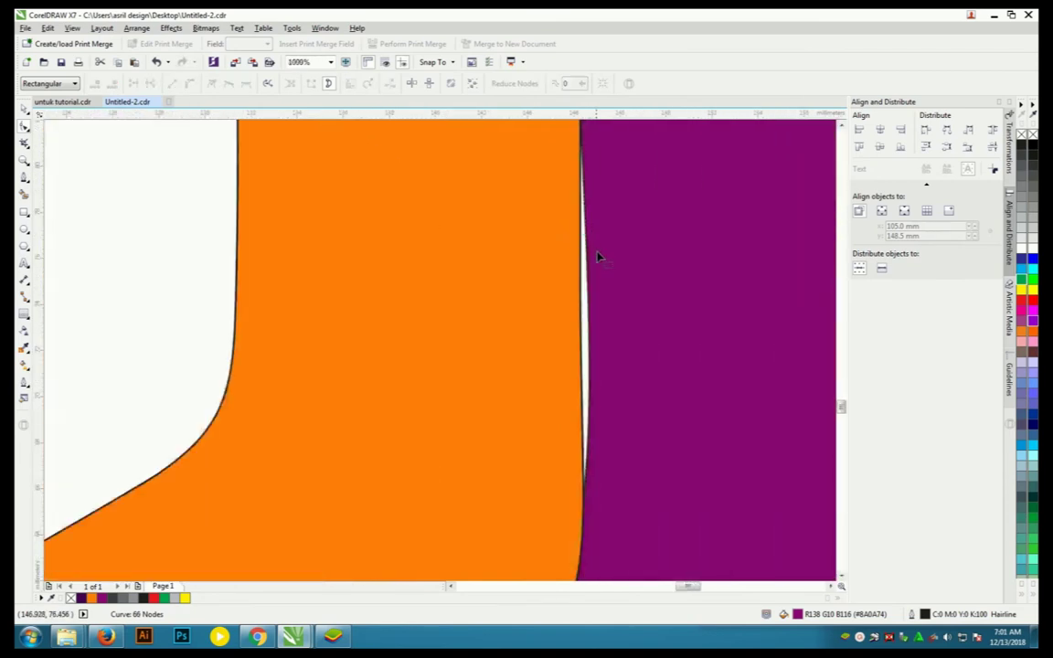
scroll(588, 375, up, 1)
scroll(579, 373, down, 1)
scroll(568, 376, down, 1)
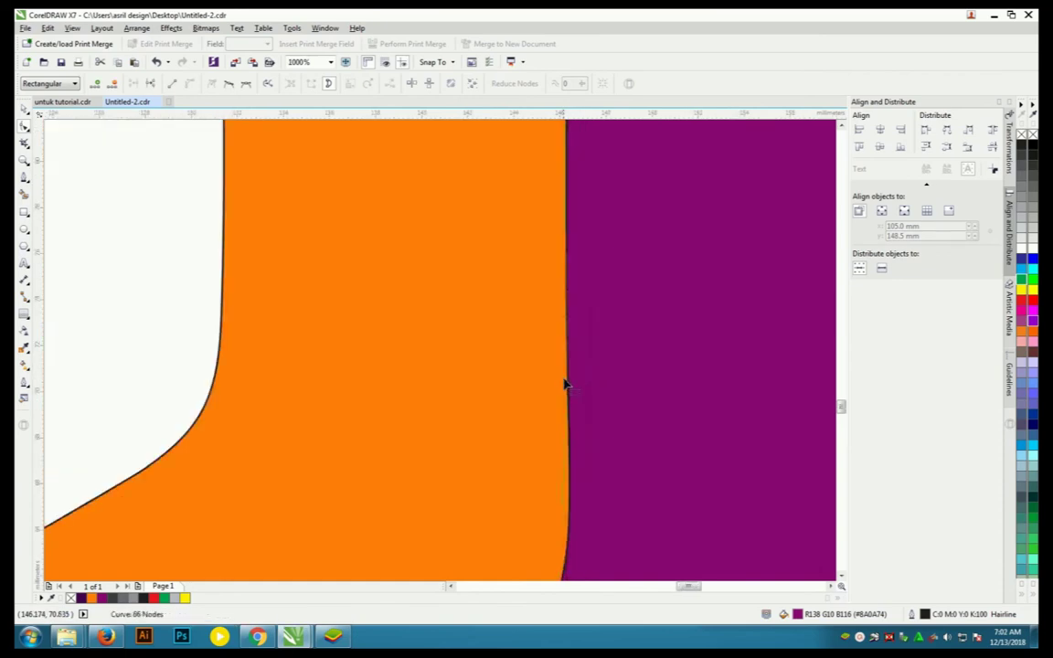
scroll(564, 381, down, 1)
scroll(569, 431, up, 3)
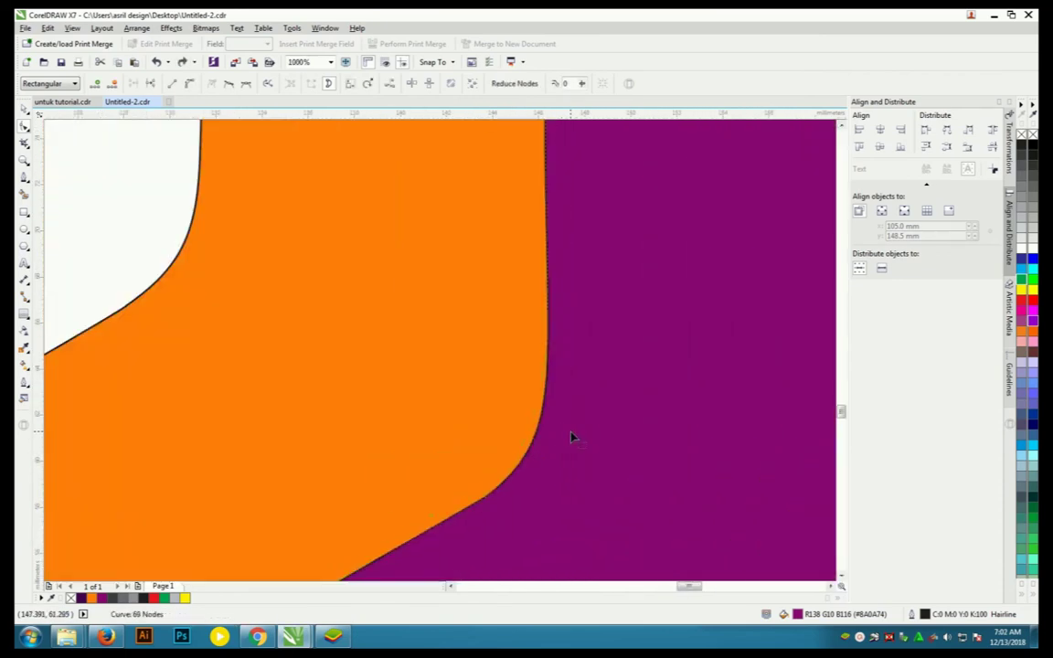
scroll(569, 393, down, 3)
scroll(566, 347, up, 4)
scroll(535, 329, up, 1)
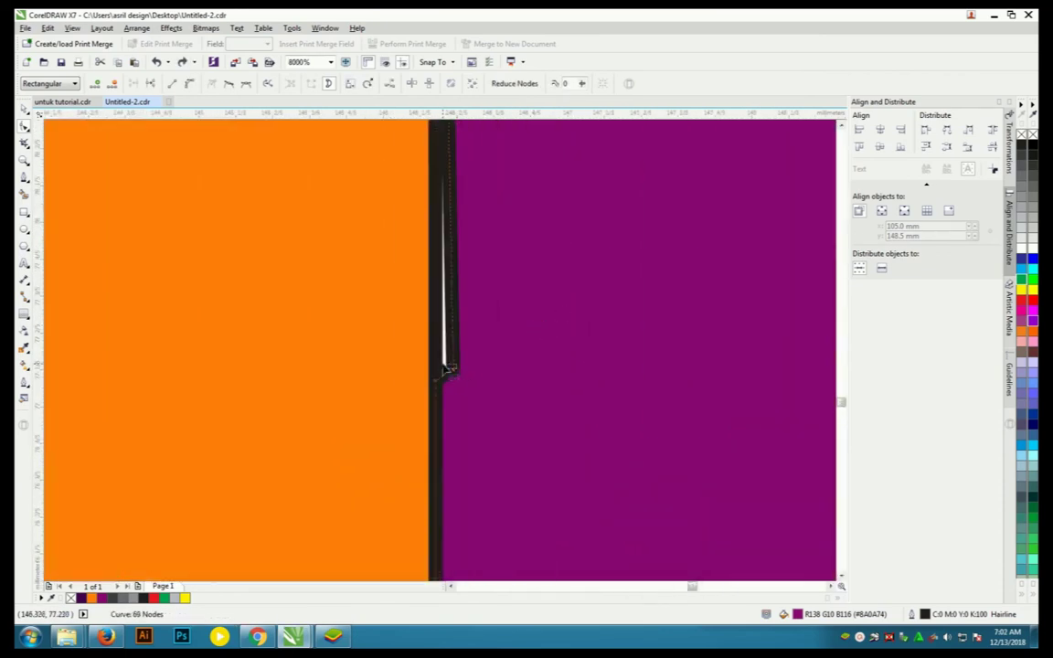
Step: Straighten the purple curve along the orange boundary
drag(448, 373, 439, 382)
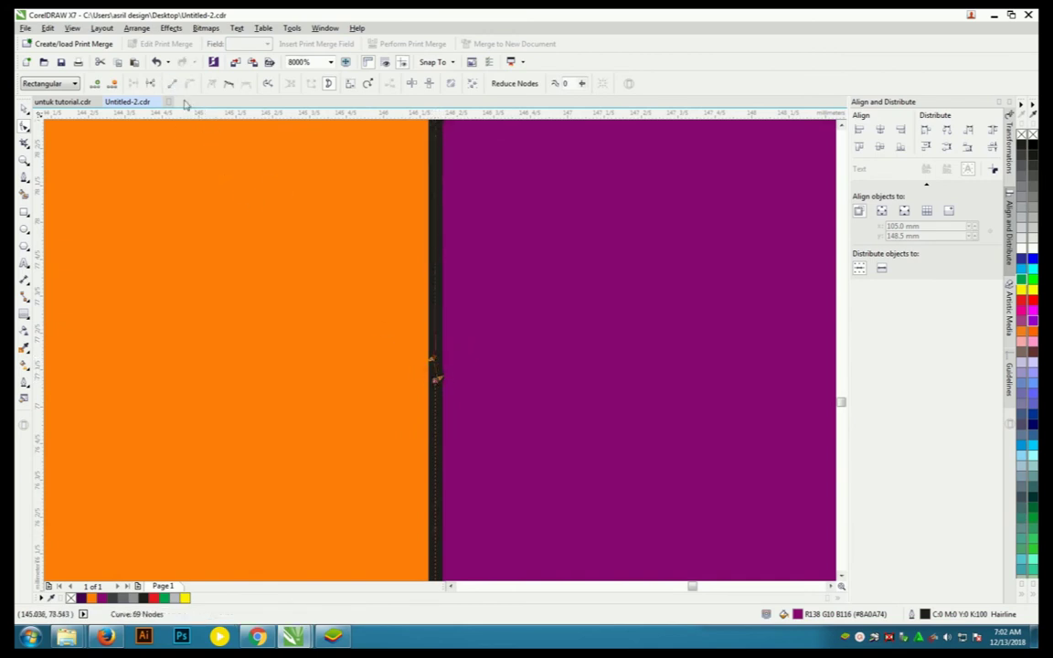
scroll(501, 384, down, 4)
scroll(391, 195, up, 2)
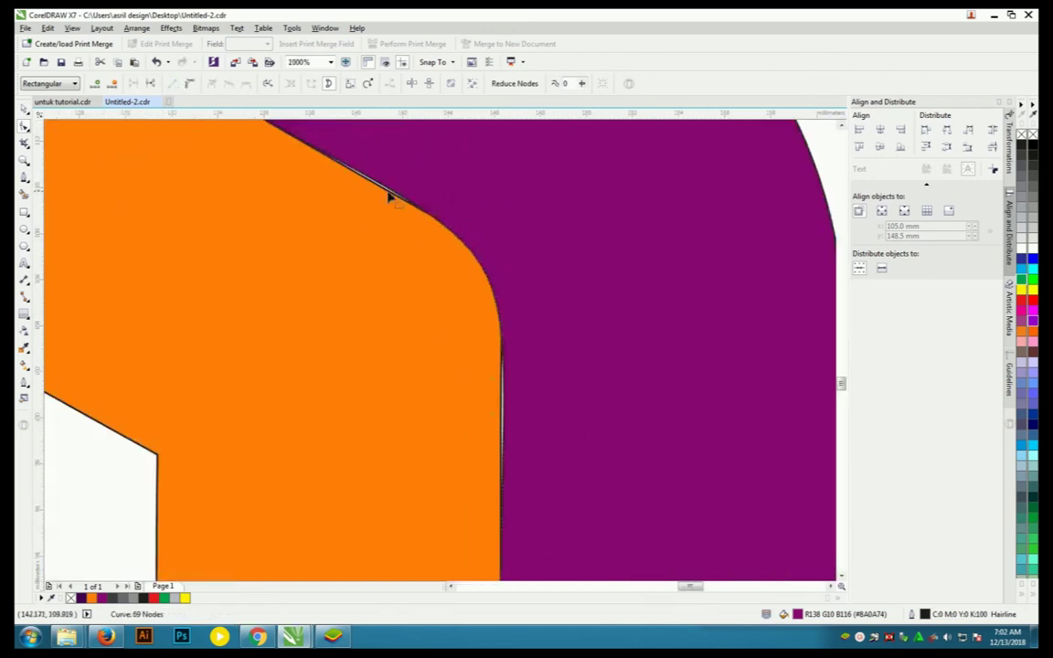
scroll(436, 313, up, 1)
scroll(640, 425, down, 1)
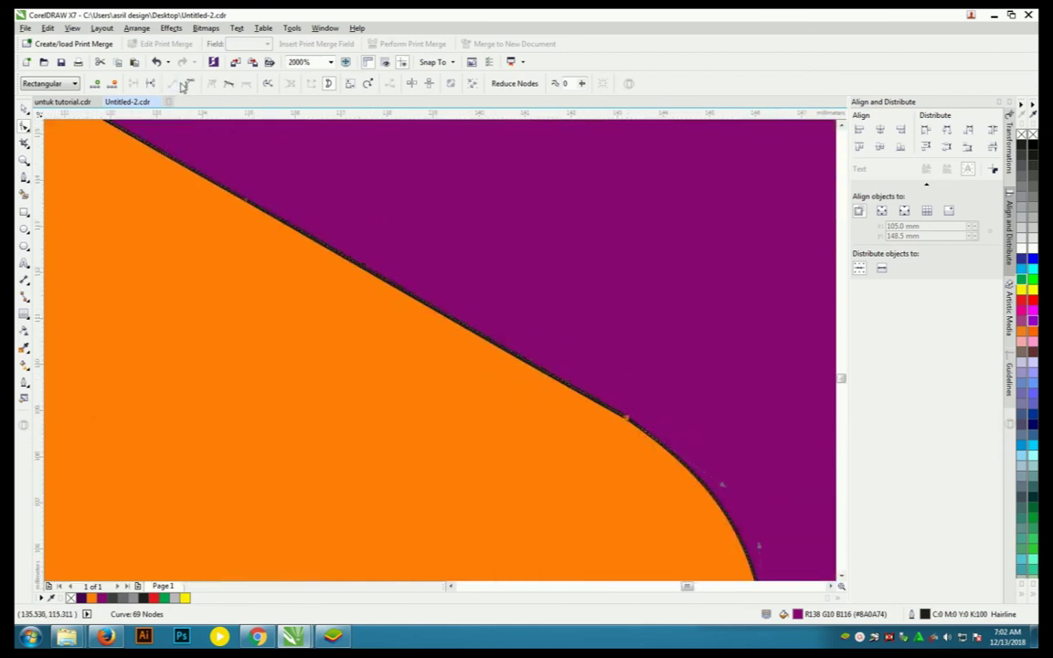
scroll(454, 306, down, 1)
scroll(333, 239, down, 1)
scroll(215, 232, up, 2)
Step: Try deleting upper-left seam nodes, undo, then pull the apex node down-left to close the gap
drag(164, 201, 452, 419)
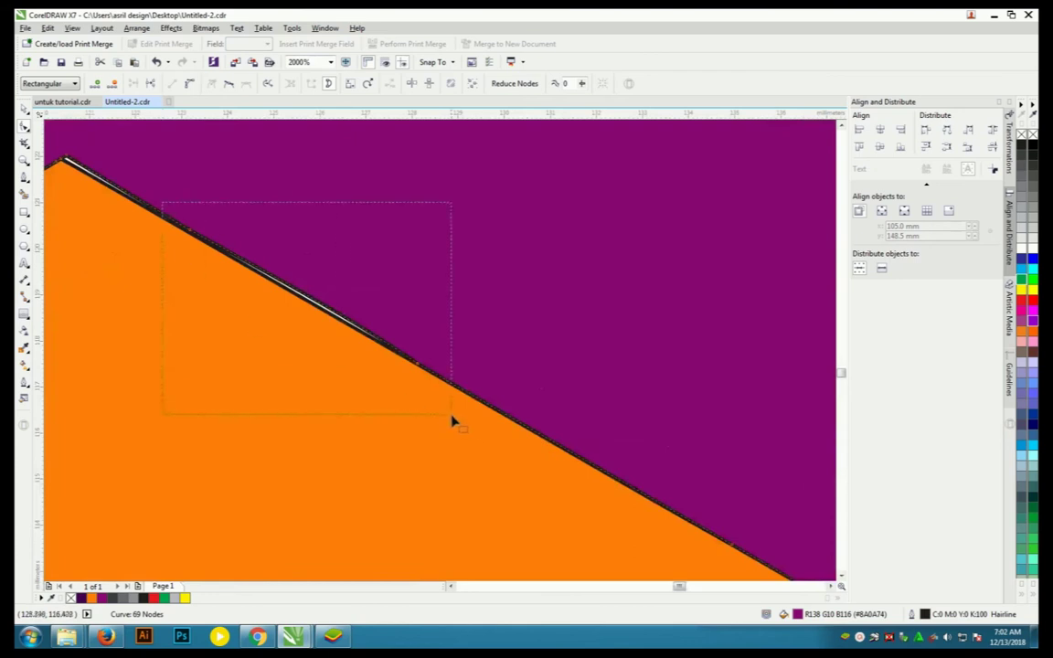
scroll(203, 234, down, 1)
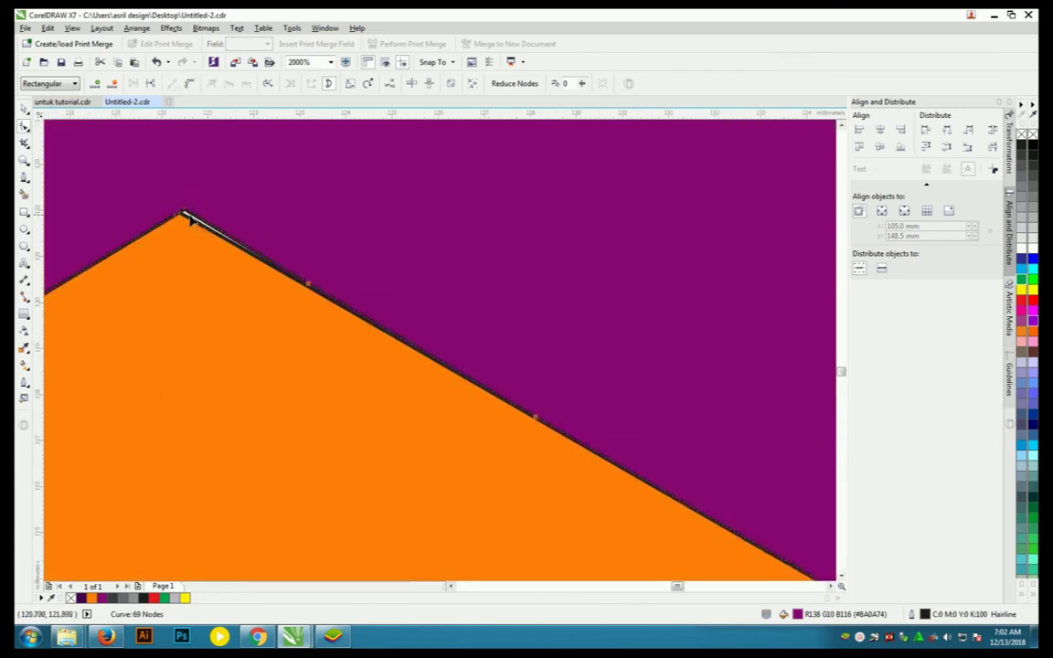
scroll(187, 214, up, 4)
key(Delete)
key(ctrl+z)
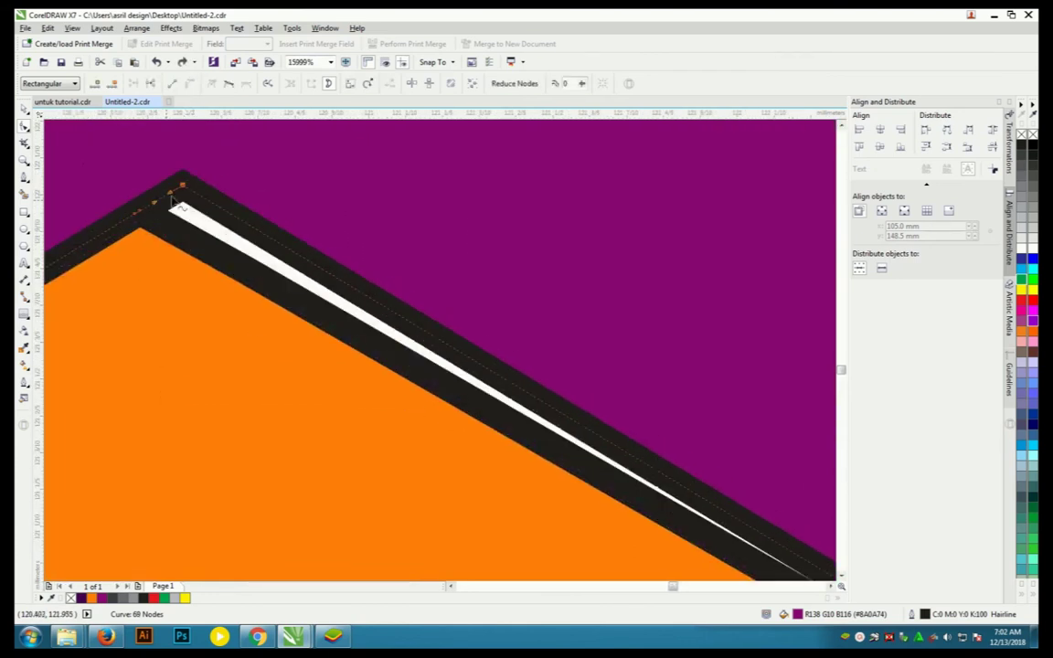
drag(182, 189, 143, 212)
scroll(144, 214, down, 3)
scroll(443, 309, down, 2)
scroll(360, 229, down, 1)
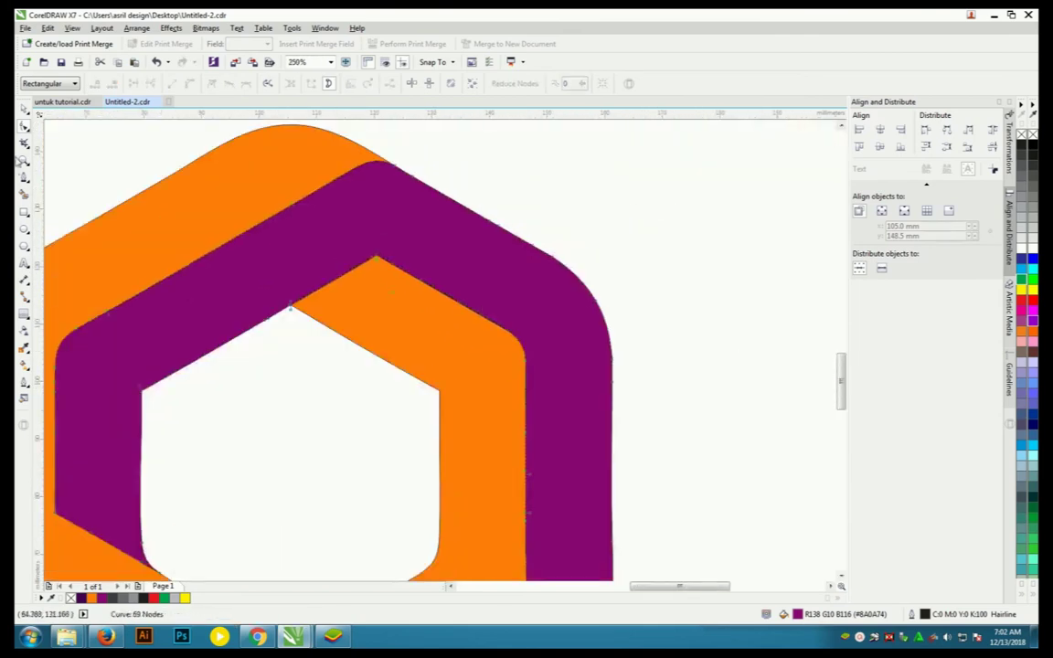
Step: Return to whole-object selection, deselect the hexagon, and reselect the band
key(space)
scroll(585, 203, down, 2)
scroll(348, 242, up, 1)
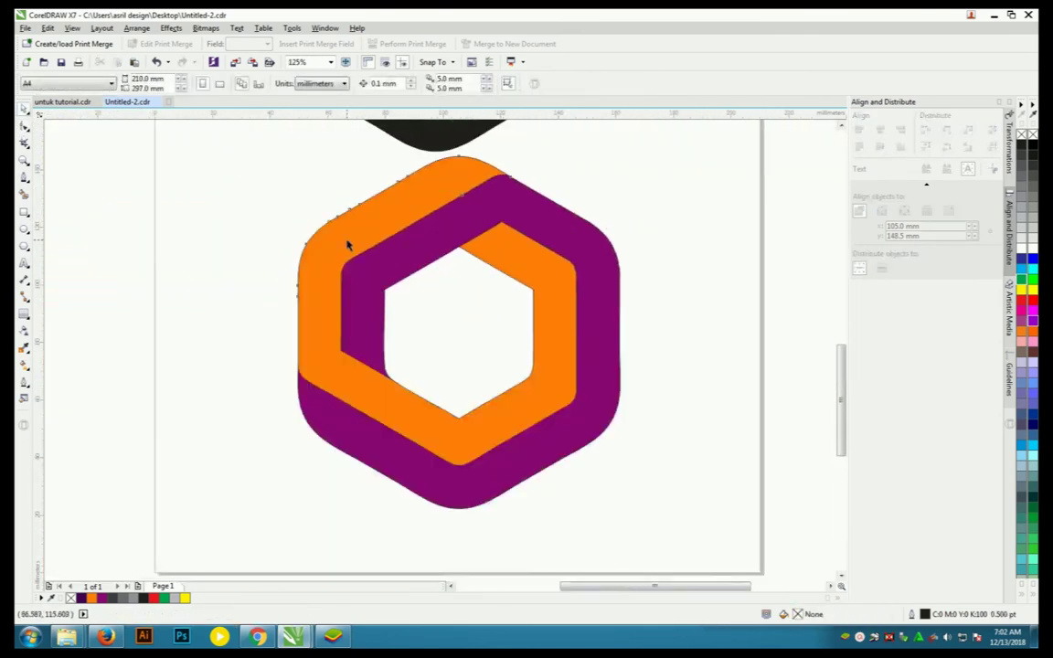
click(703, 303)
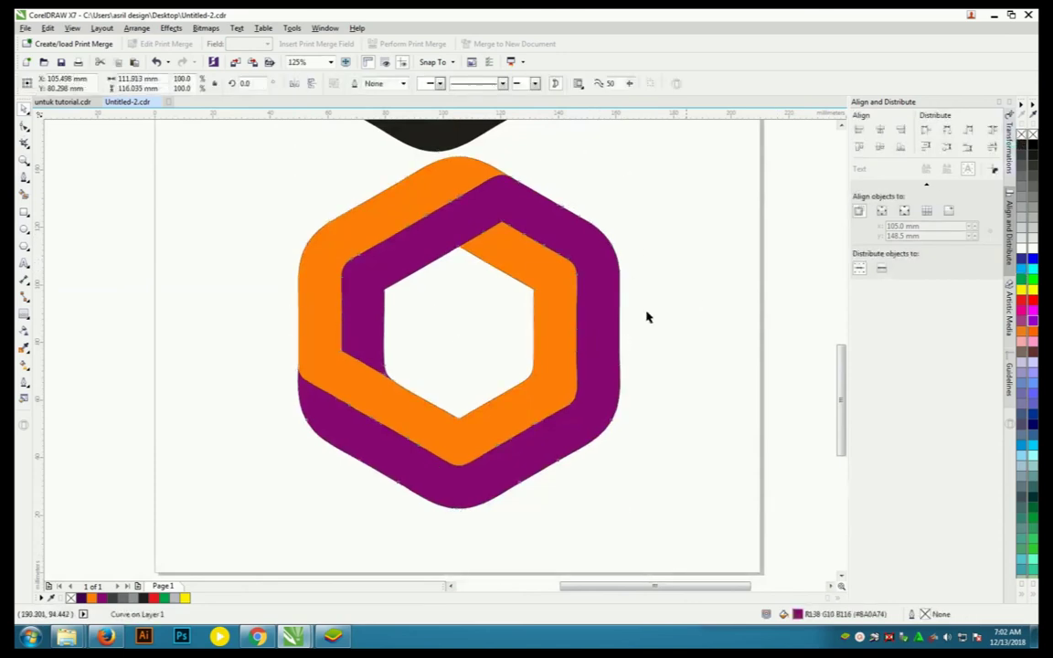
scroll(543, 251, up, 1)
scroll(543, 252, right, 1)
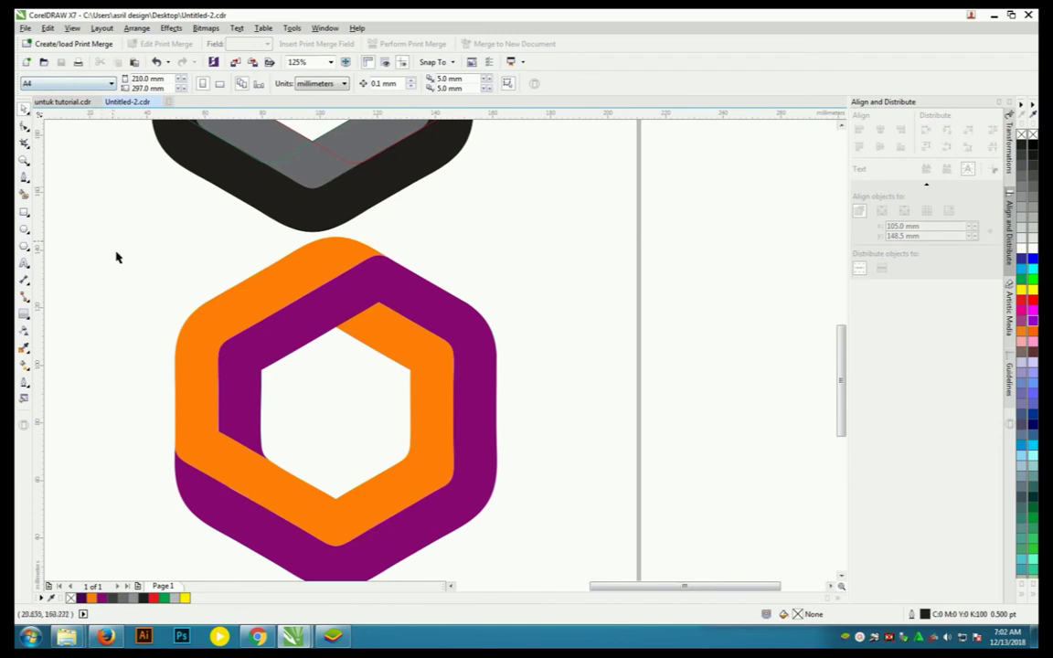
click(188, 375)
scroll(189, 393, up, 1)
scroll(188, 393, up, 1)
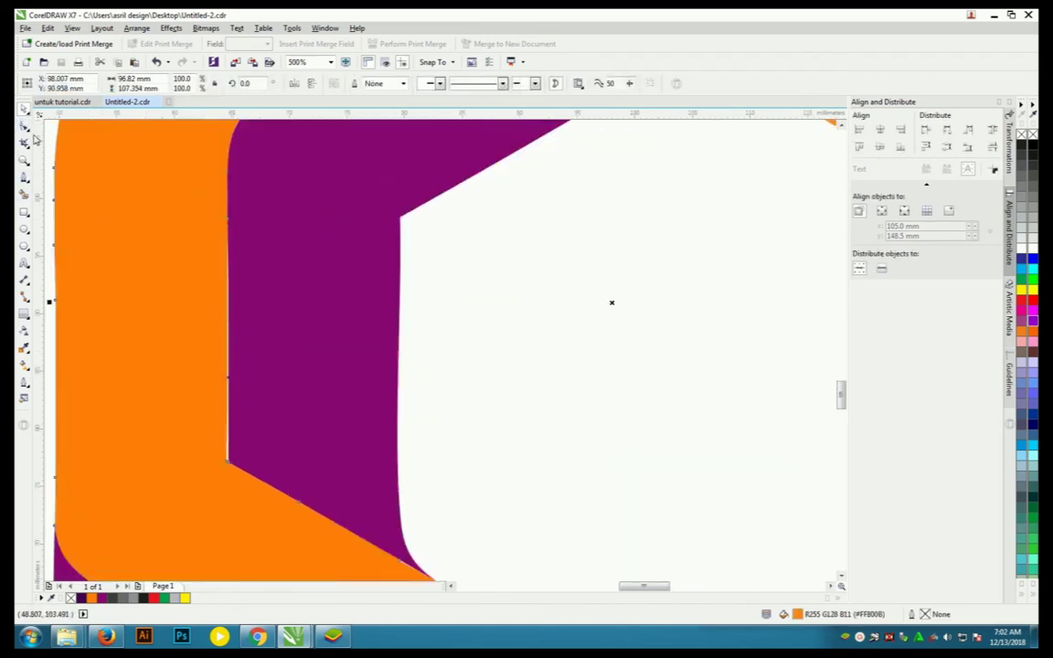
scroll(224, 462, up, 1)
scroll(224, 462, up, 1)
Step: Edit the band's nodes, moving its edge right to close the white gap
key(F10)
drag(216, 446, 210, 441)
scroll(212, 438, down, 3)
scroll(220, 379, up, 2)
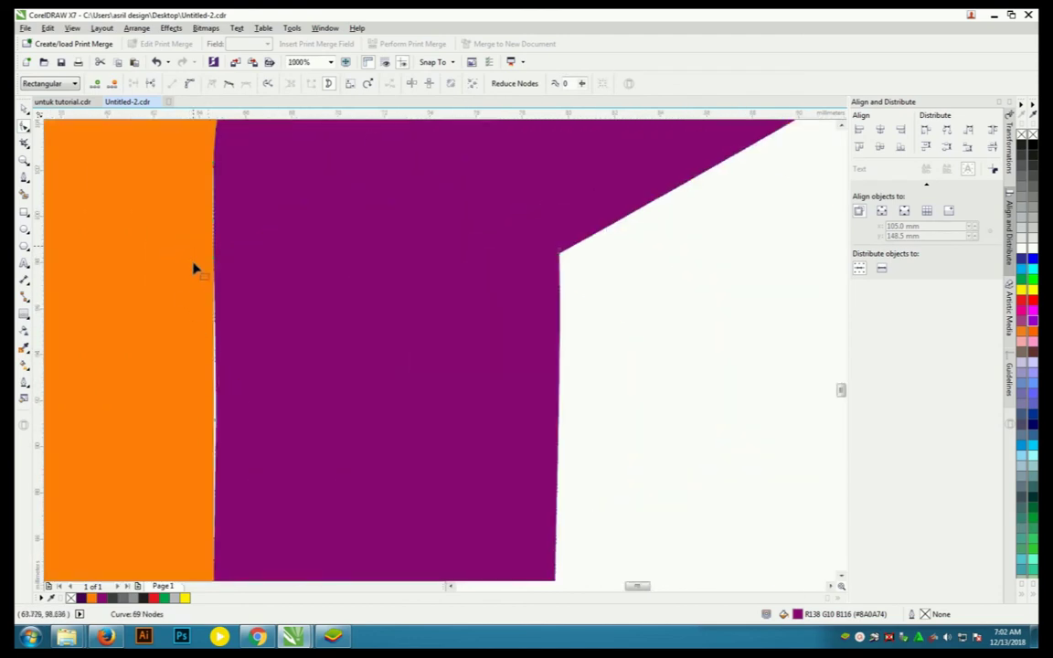
scroll(258, 473, down, 1)
scroll(240, 306, up, 1)
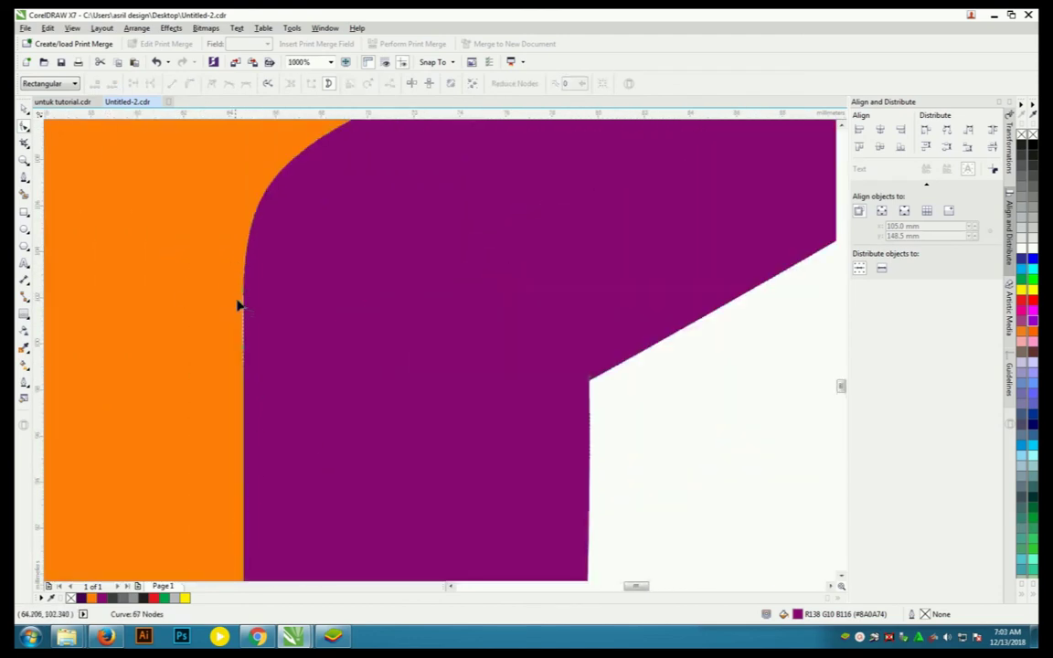
scroll(224, 302, up, 1)
key(ctrl+z)
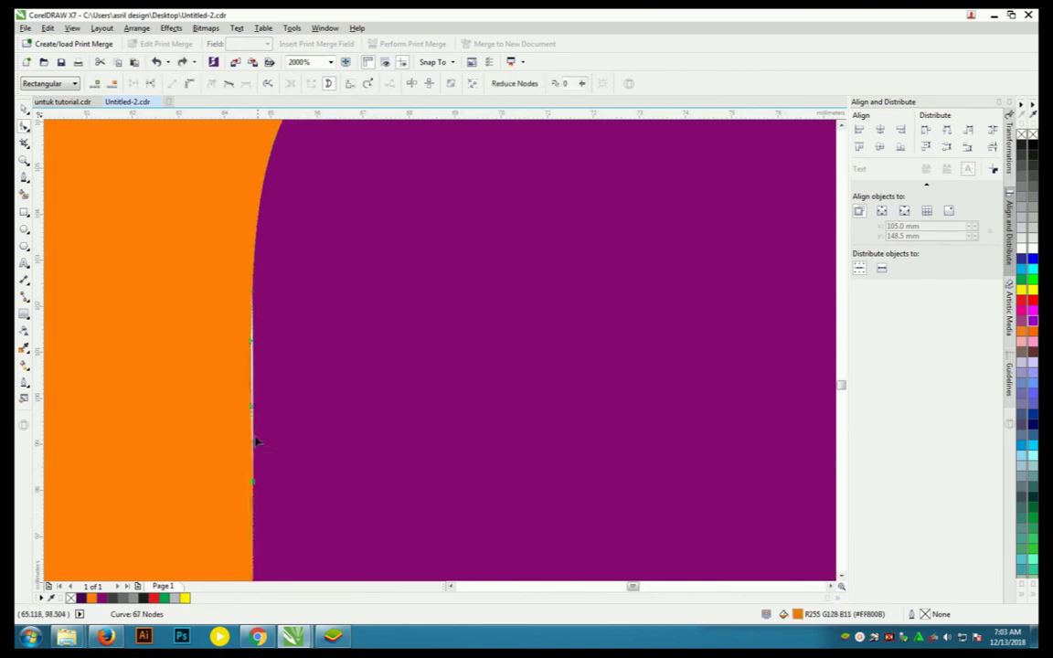
scroll(253, 393, up, 2)
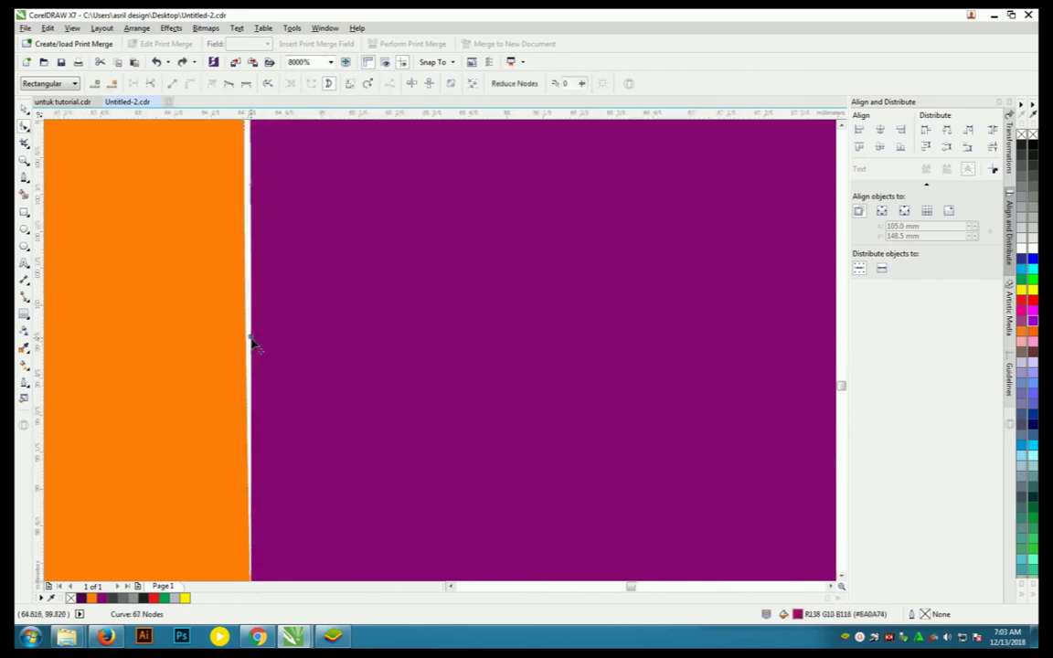
drag(248, 347, 271, 393)
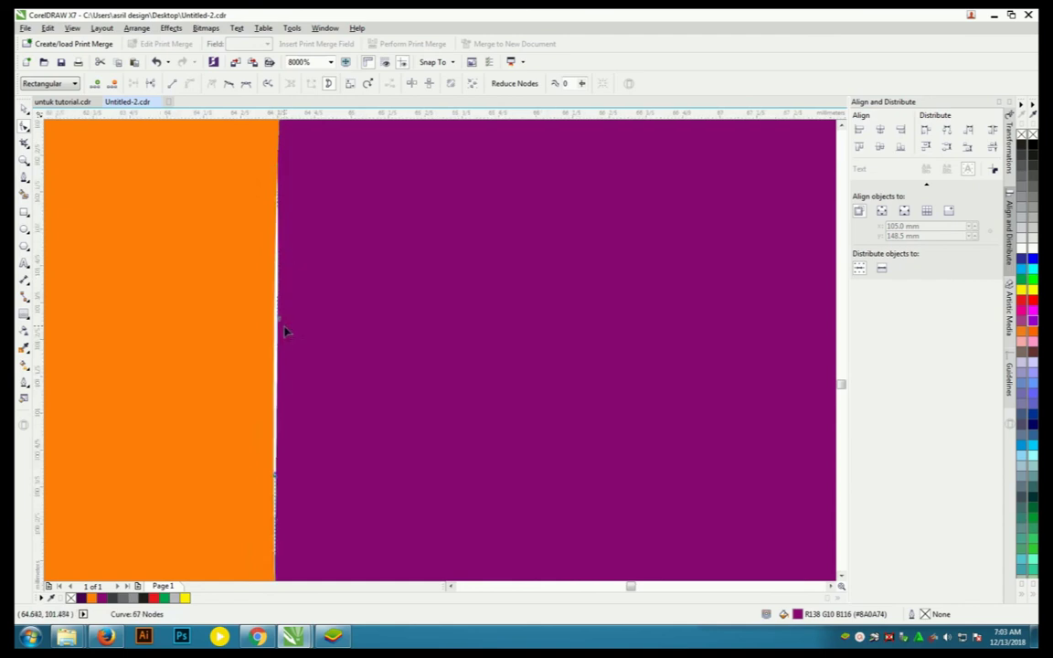
scroll(309, 344, down, 2)
Step: Reselect the orange band, check its nodes, and return to the Pick tool
click(24, 108)
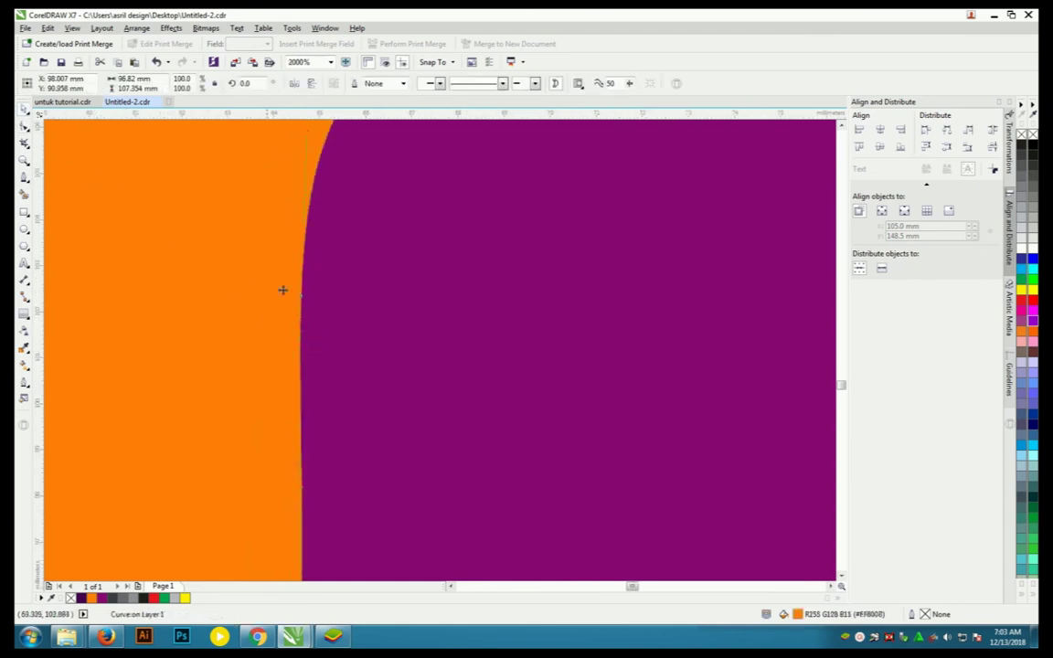
scroll(182, 273, down, 3)
scroll(347, 312, down, 2)
scroll(549, 338, down, 2)
scroll(622, 320, up, 2)
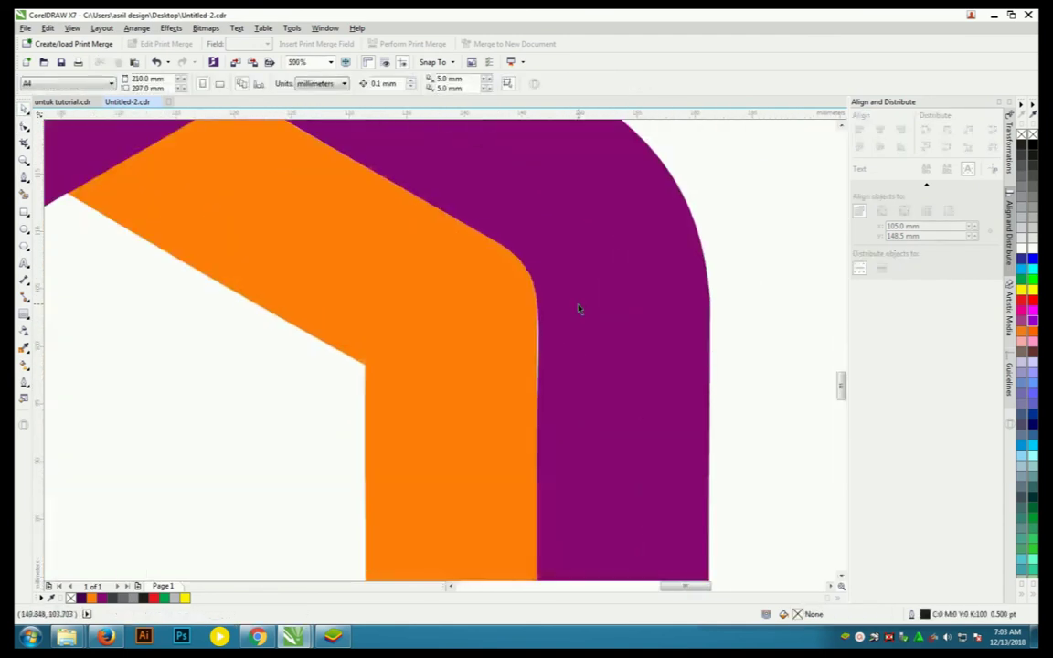
scroll(576, 303, up, 1)
click(312, 240)
click(25, 128)
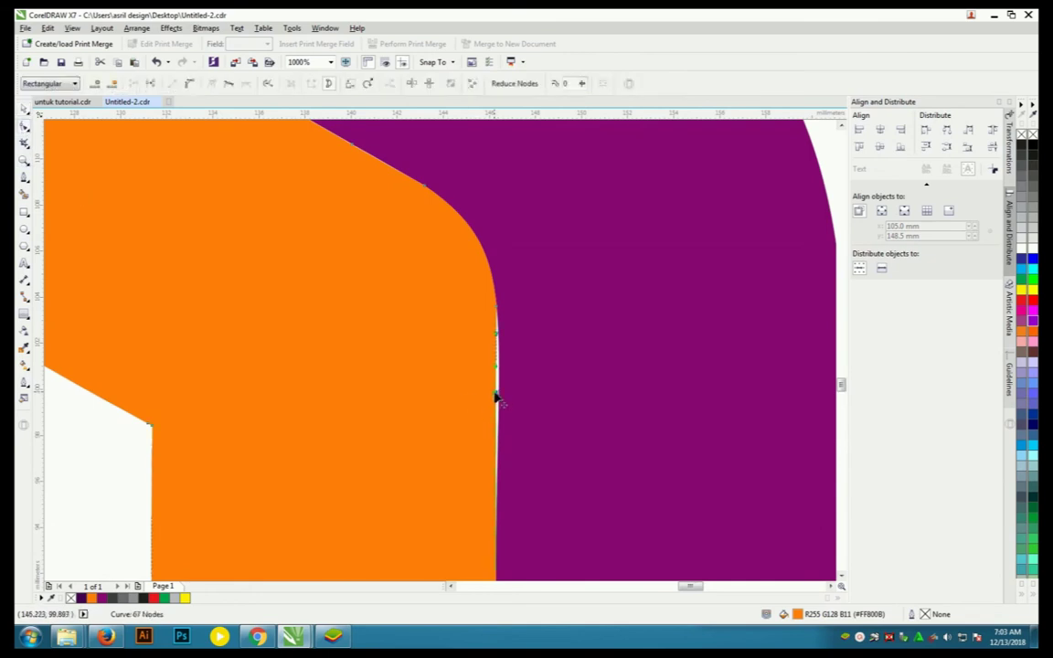
scroll(499, 393, down, 2)
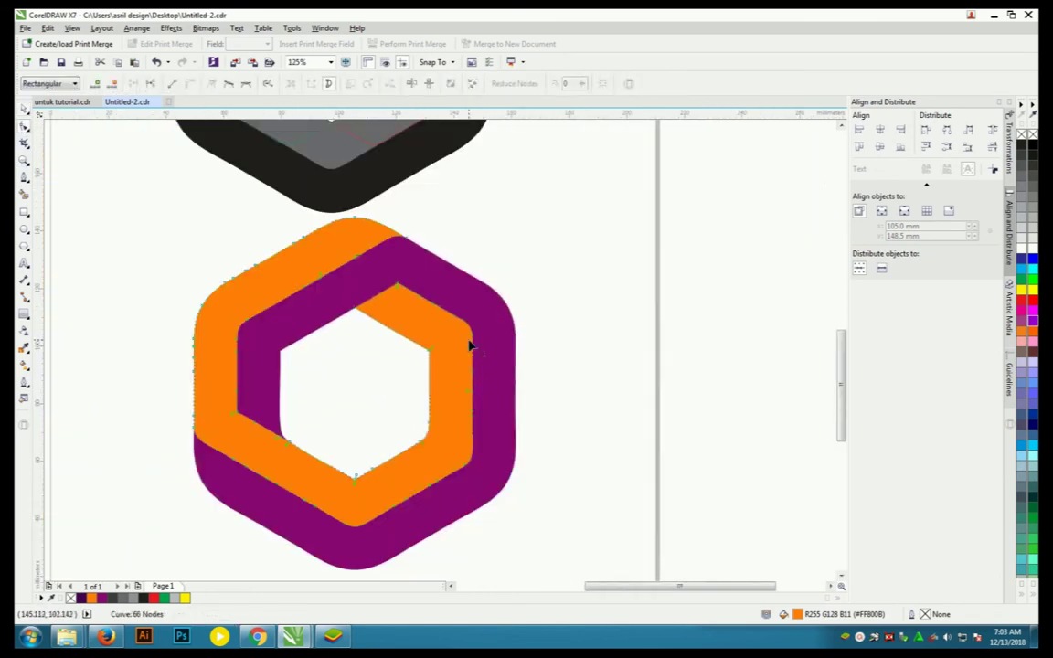
key(space)
Step: Drag the lower band's diagonal-edge node to remove the white sliver
click(575, 383)
scroll(425, 359, down, 1)
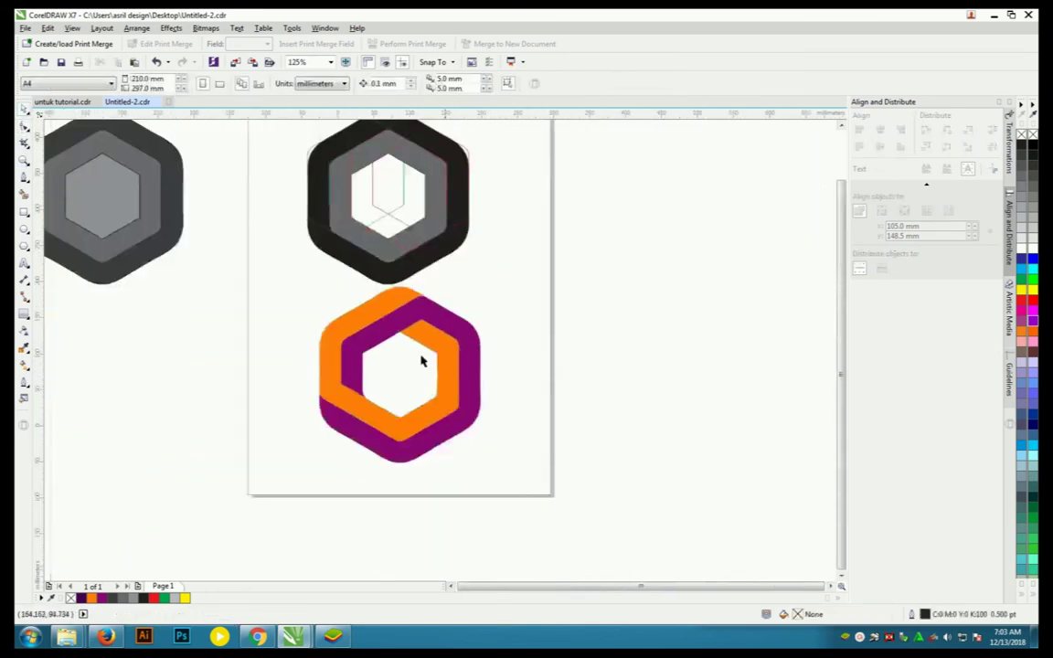
scroll(393, 407, up, 1)
click(393, 405)
key(F10)
scroll(374, 407, up, 3)
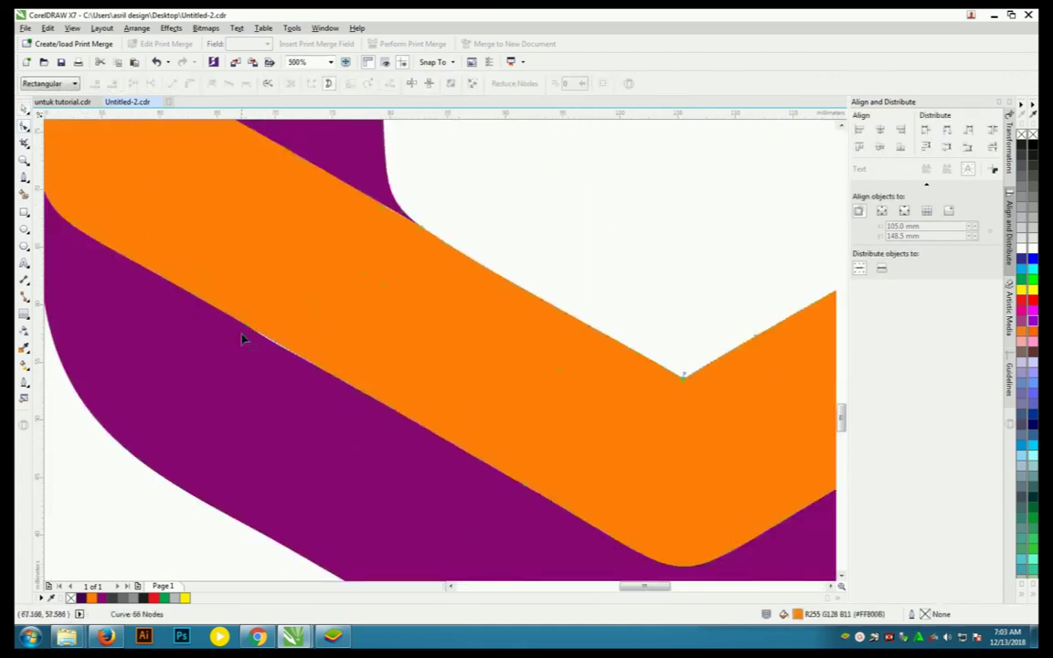
scroll(305, 379, up, 1)
drag(301, 375, 308, 383)
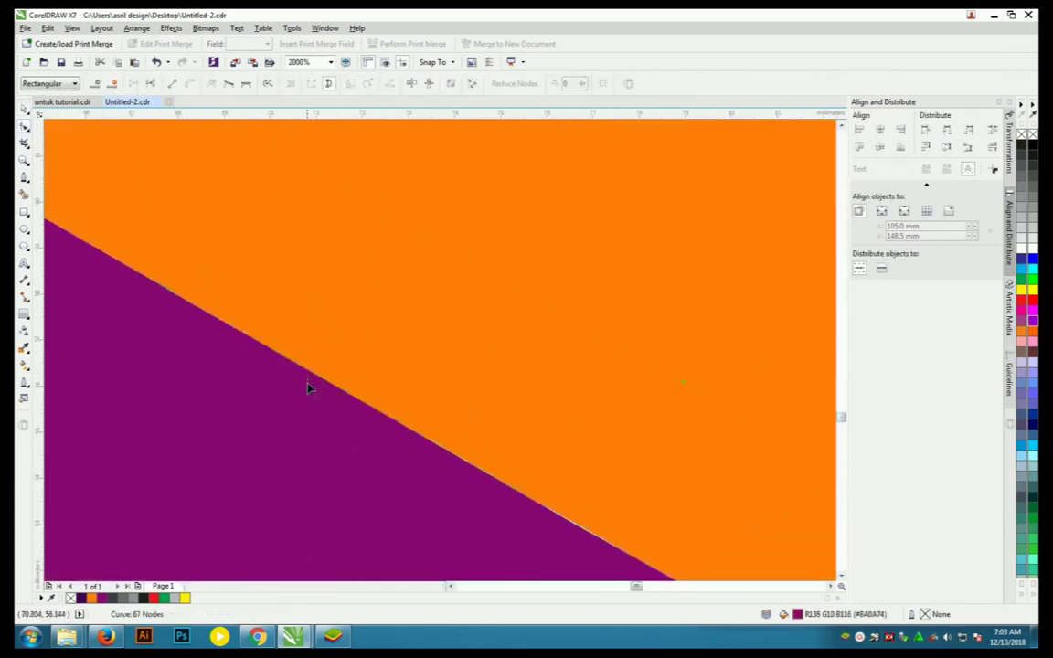
scroll(311, 399, down, 4)
Step: Deselect the curve and zoom around to review the finished hexagon seams
key(space)
click(170, 191)
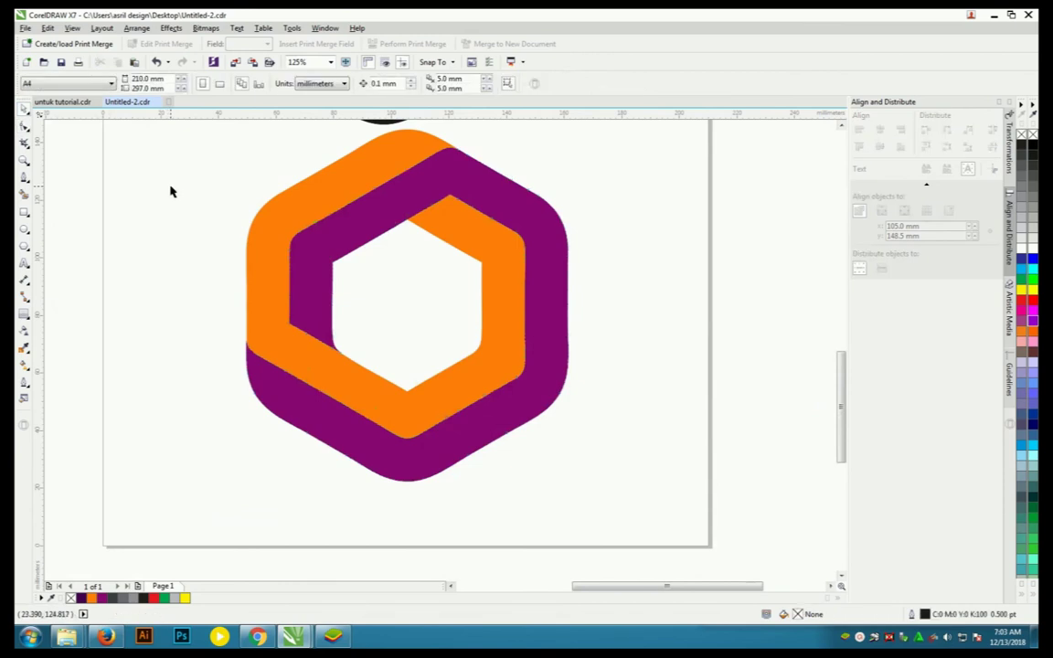
scroll(170, 191, down, 2)
scroll(229, 183, up, 2)
scroll(321, 281, down, 1)
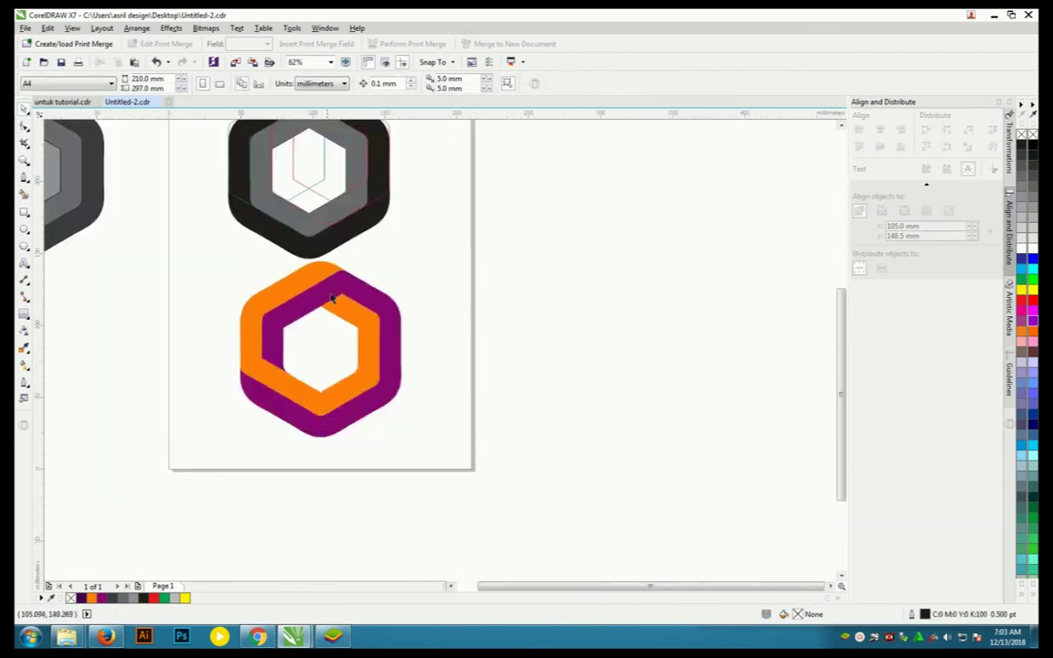
scroll(332, 297, down, 1)
scroll(315, 265, up, 1)
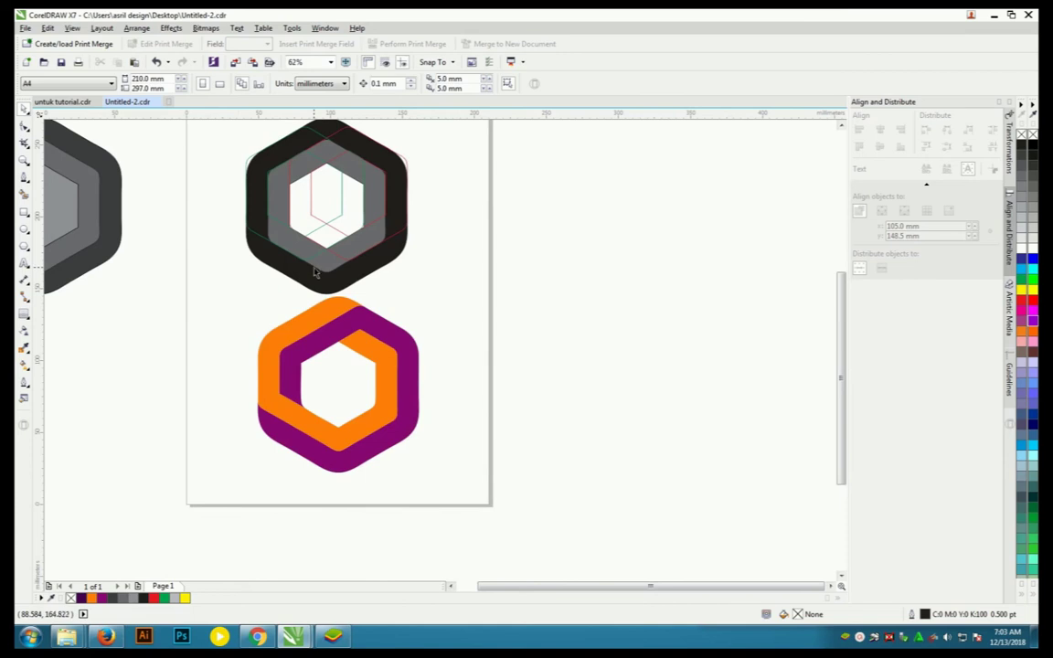
scroll(277, 363, up, 2)
scroll(277, 365, down, 1)
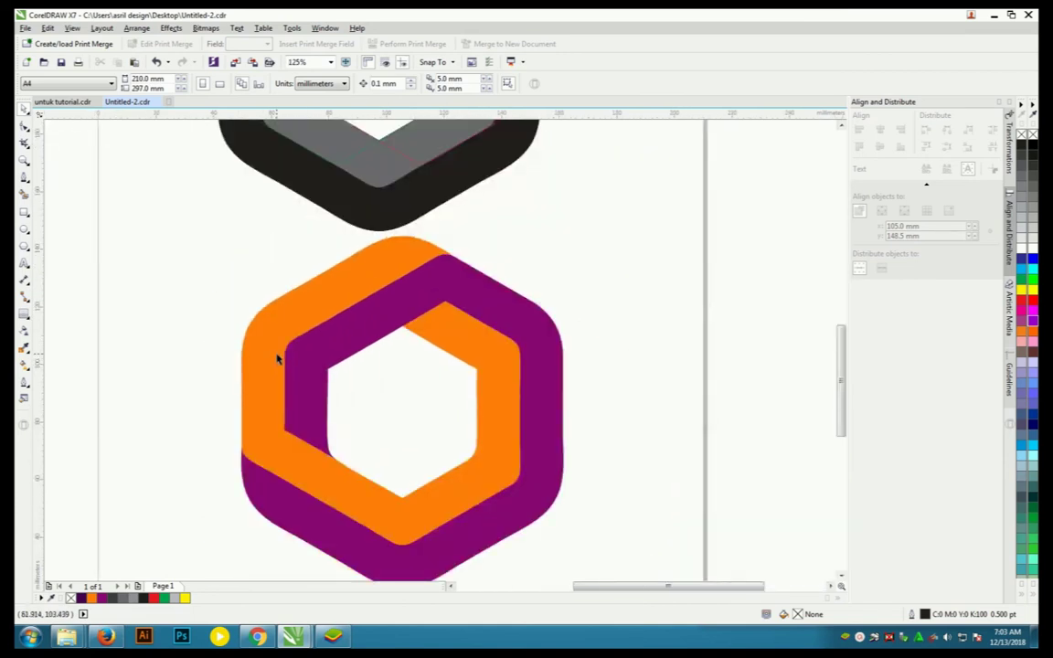
Step: Draw a closed polyline outline over the left overlap of the purple band
click(329, 423)
click(25, 176)
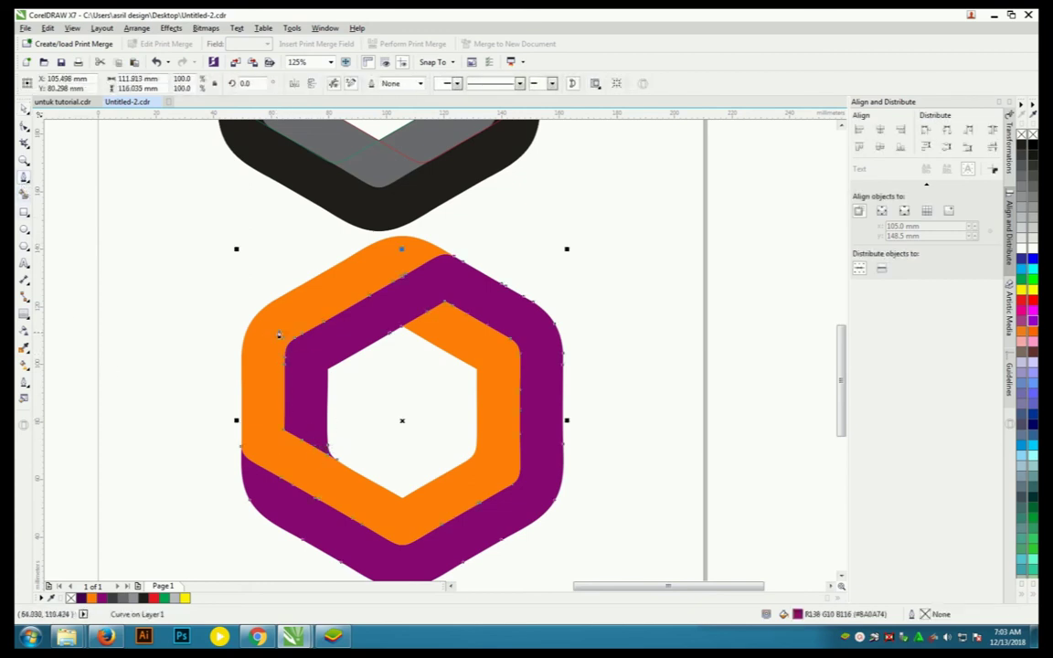
drag(275, 313, 374, 389)
click(376, 385)
click(376, 481)
click(299, 466)
click(241, 418)
click(233, 367)
click(274, 314)
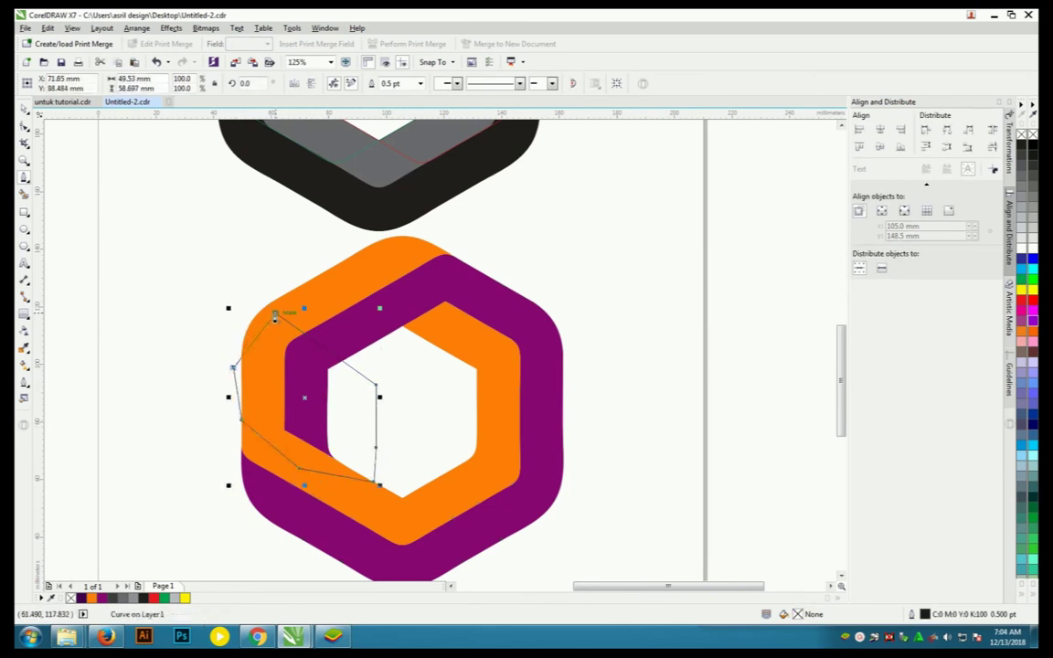
key(Escape)
Step: Intersect the outline with the purple band and fill the piece with darker purple
click(372, 345)
click(221, 353)
click(227, 346)
click(102, 596)
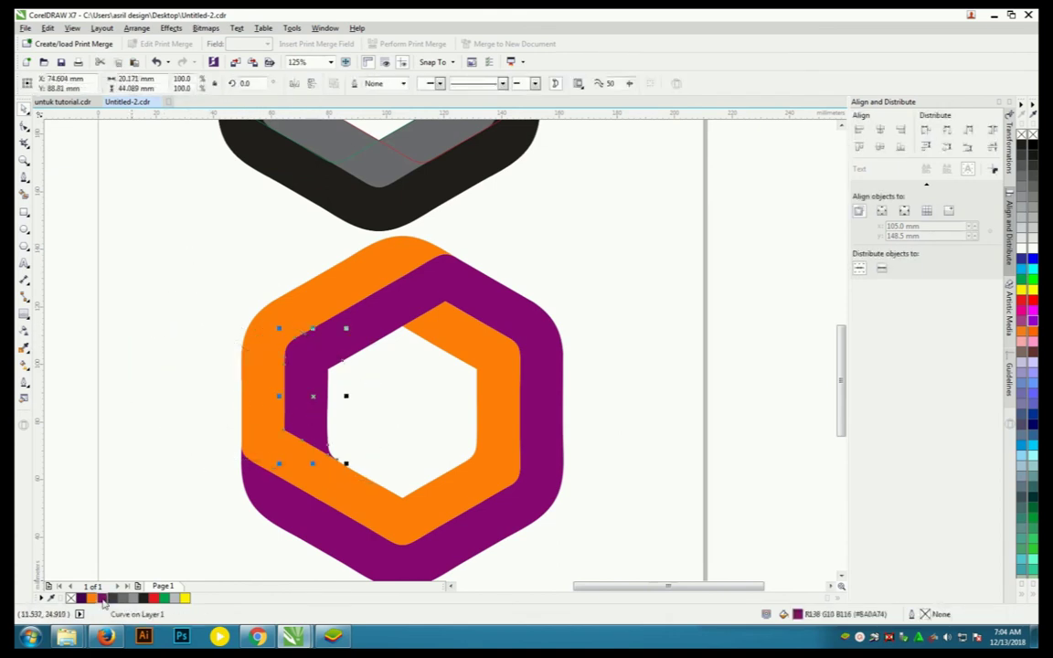
click(104, 596)
click(157, 598)
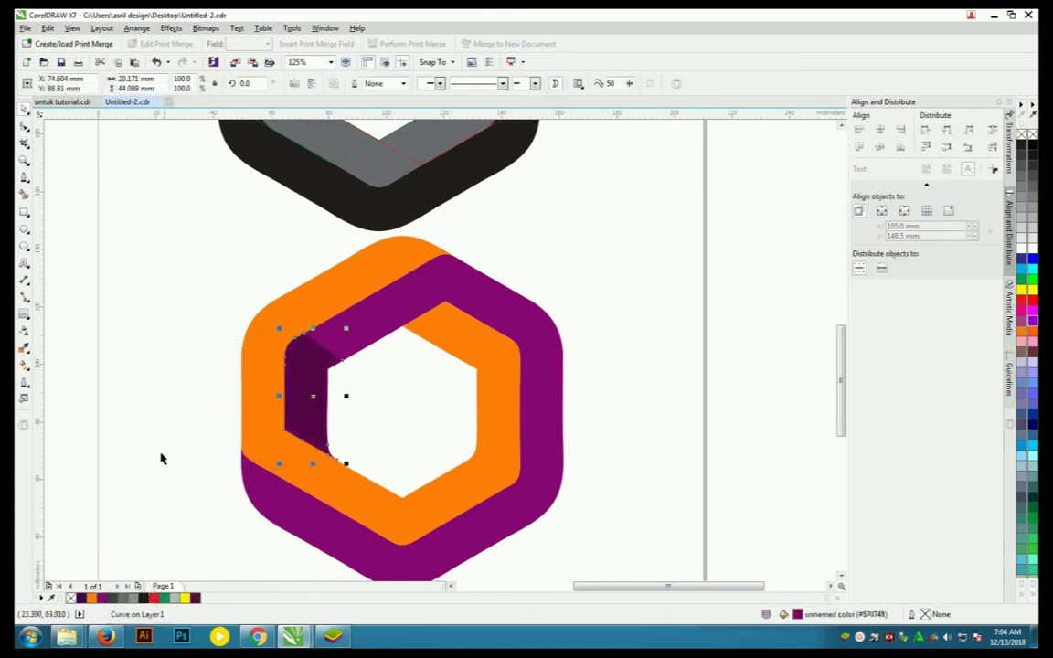
Step: Apply and adjust a gradient transparency across the left inner shadow piece
click(25, 336)
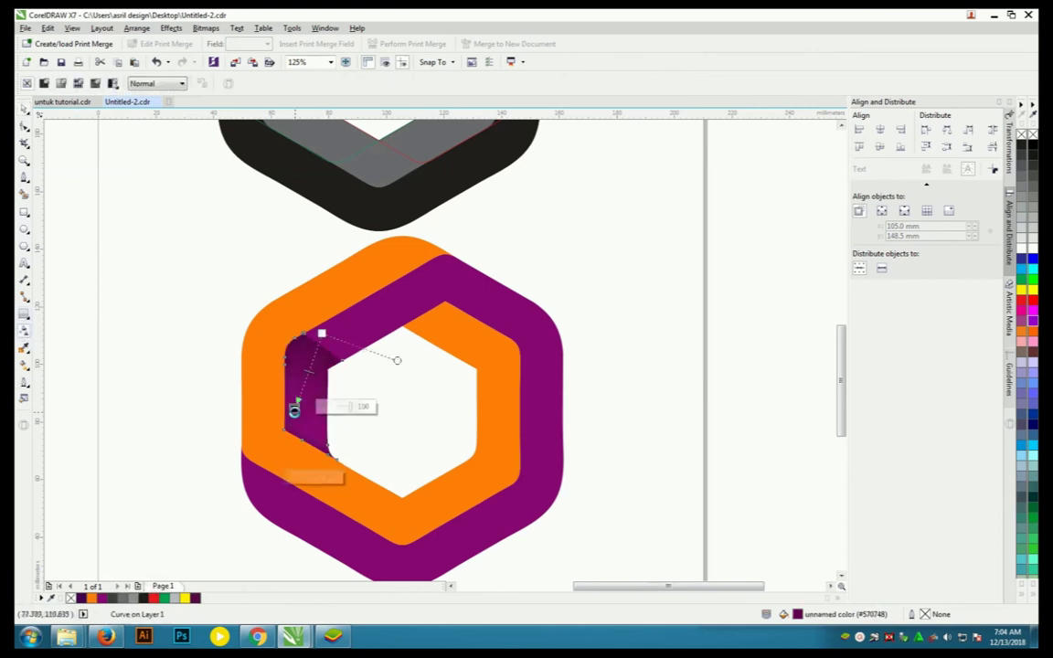
mouse_move(321, 333)
mouse_down()
mouse_move(296, 417)
mouse_move(293, 362)
mouse_move(306, 362)
mouse_up()
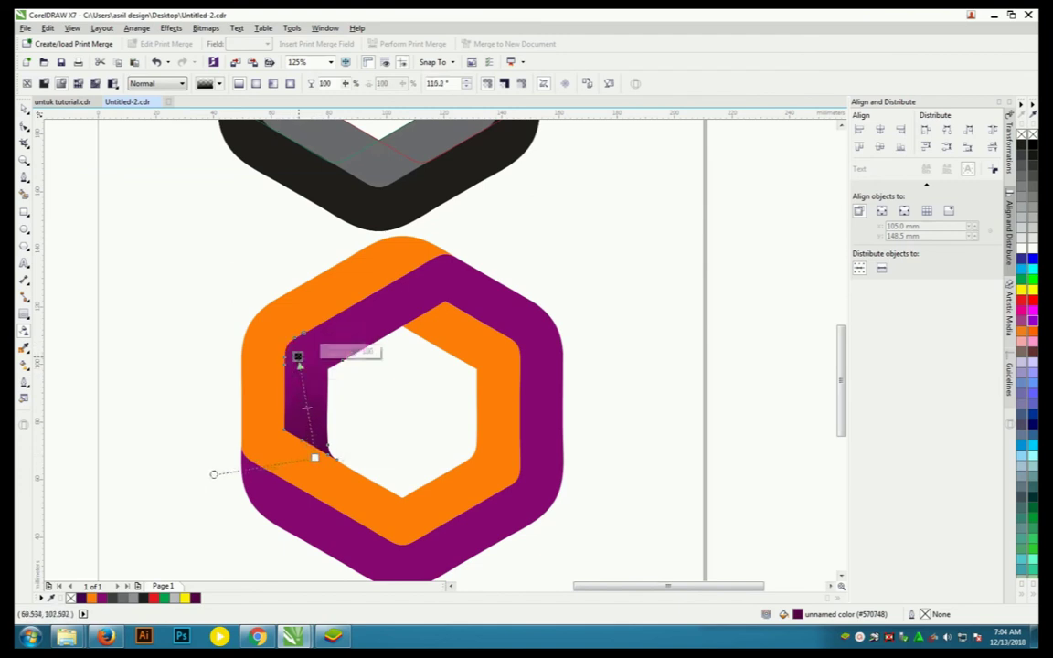
drag(220, 466, 218, 435)
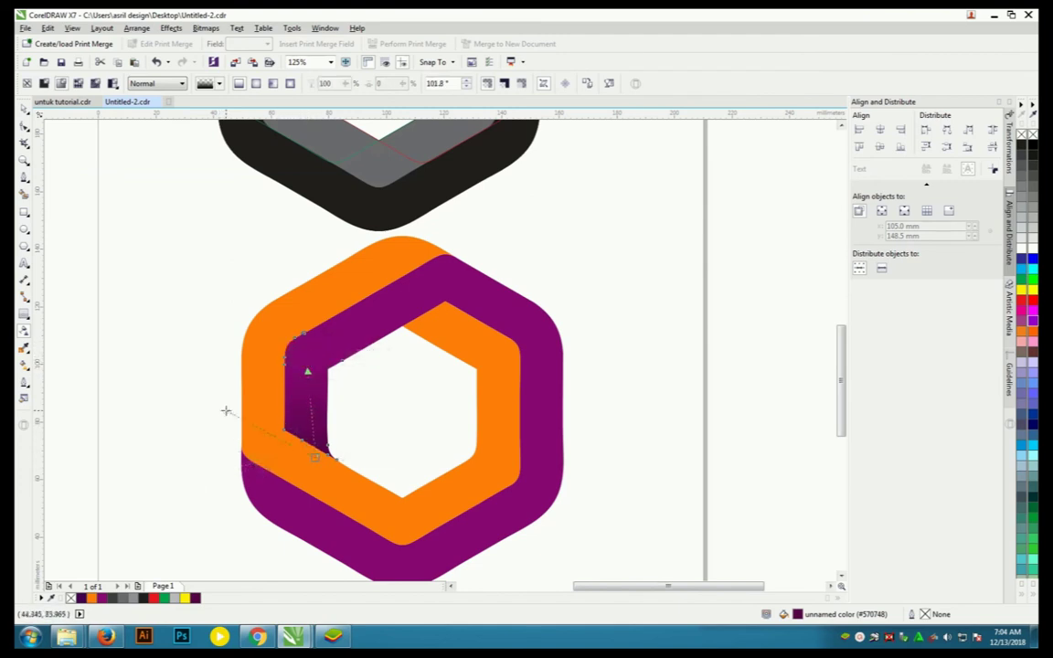
drag(314, 457, 313, 448)
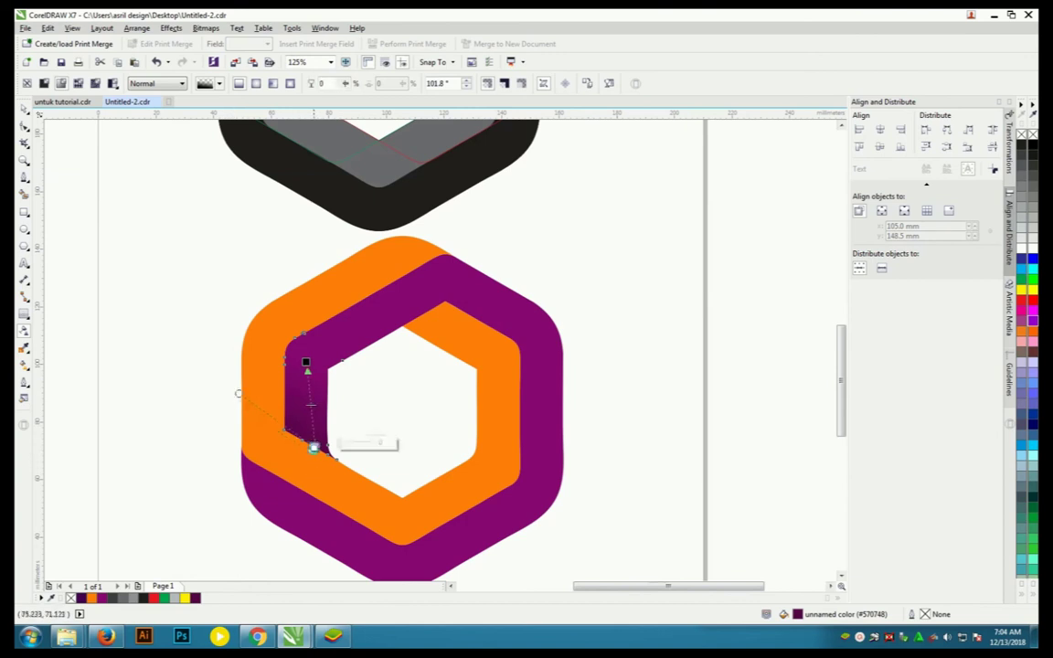
drag(306, 362, 309, 351)
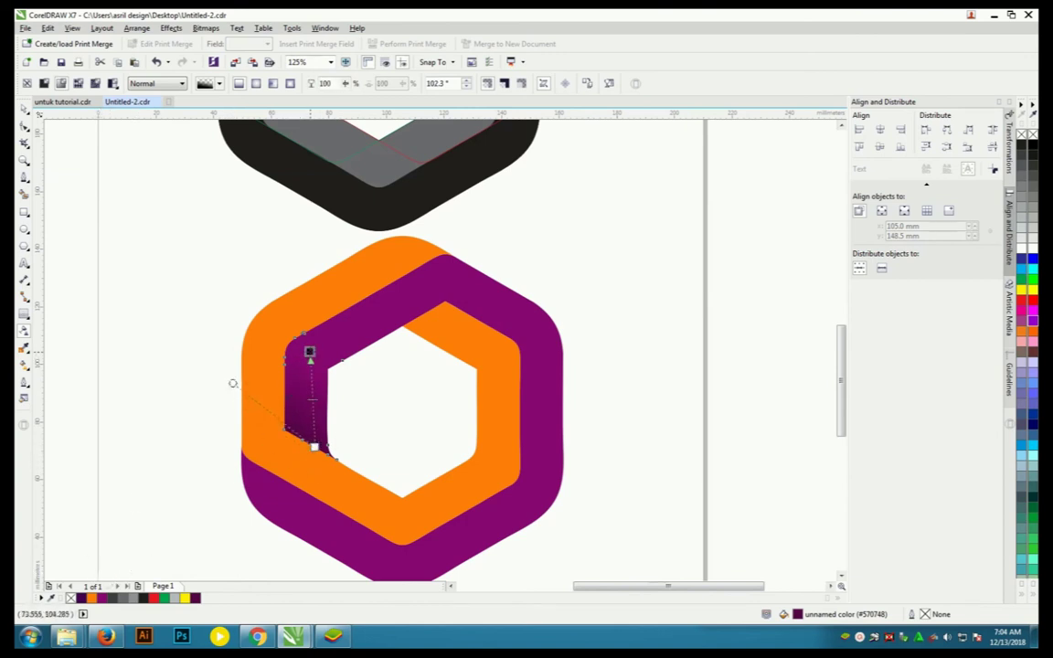
key(space)
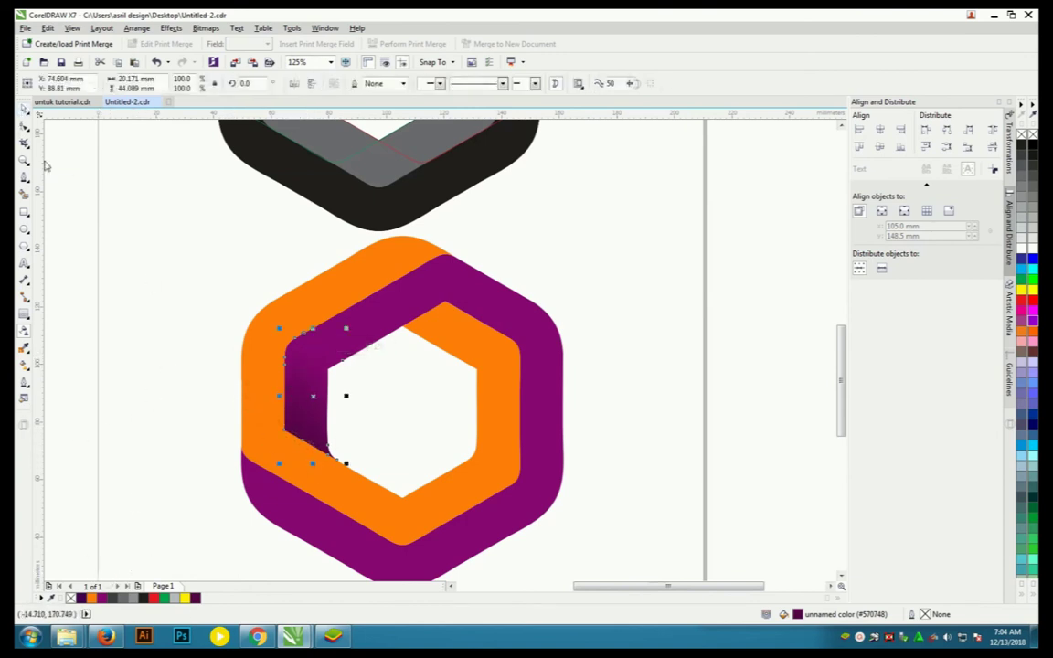
click(152, 284)
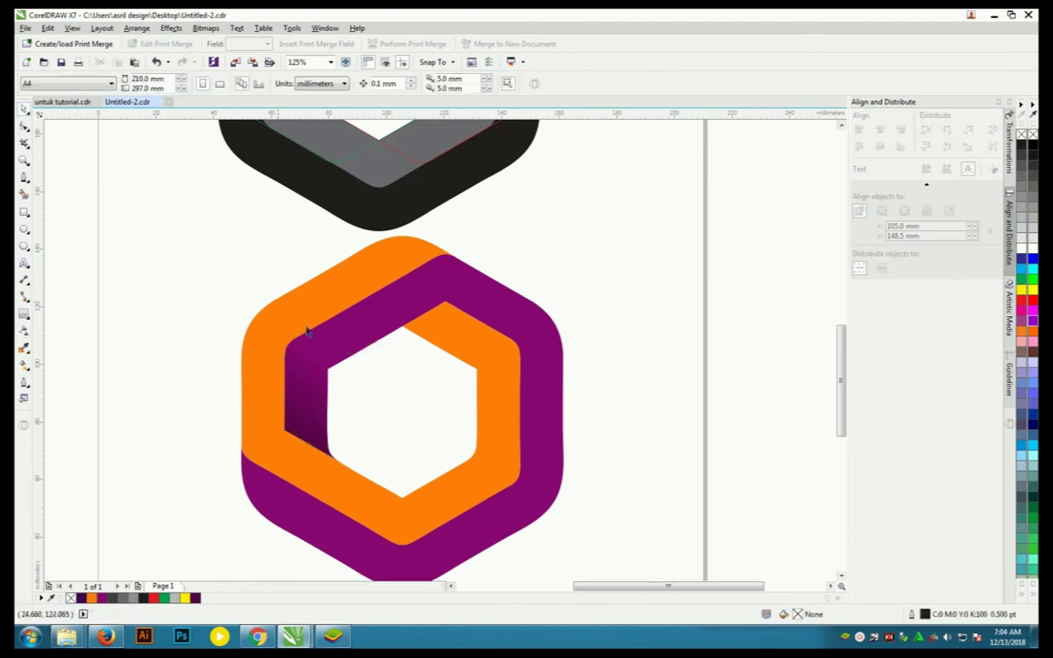
Step: Drop a darker purple onto the left shadow piece so it darkens toward its base
click(103, 599)
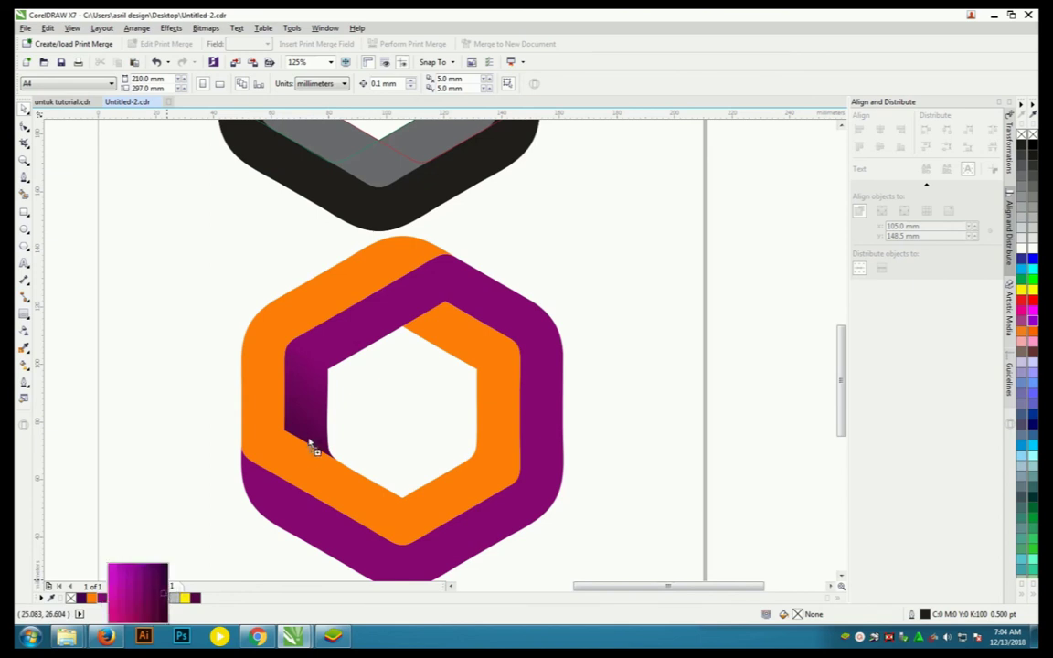
drag(312, 446, 312, 447)
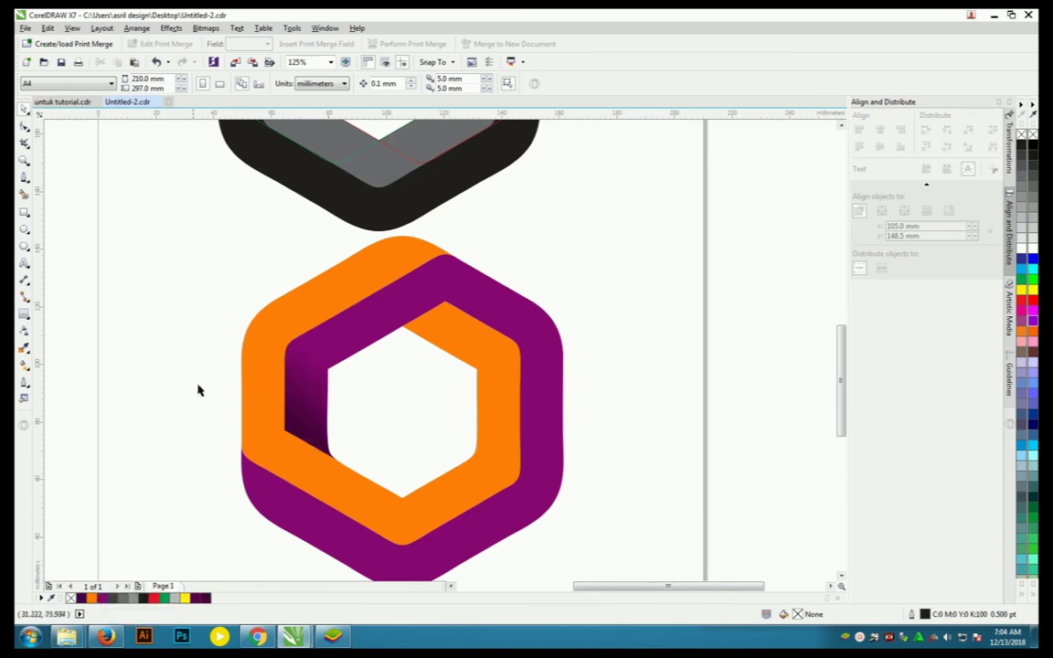
scroll(189, 454, down, 3)
scroll(229, 440, up, 3)
Step: Save the file and draw a closed outline over the upper-right orange section
click(62, 63)
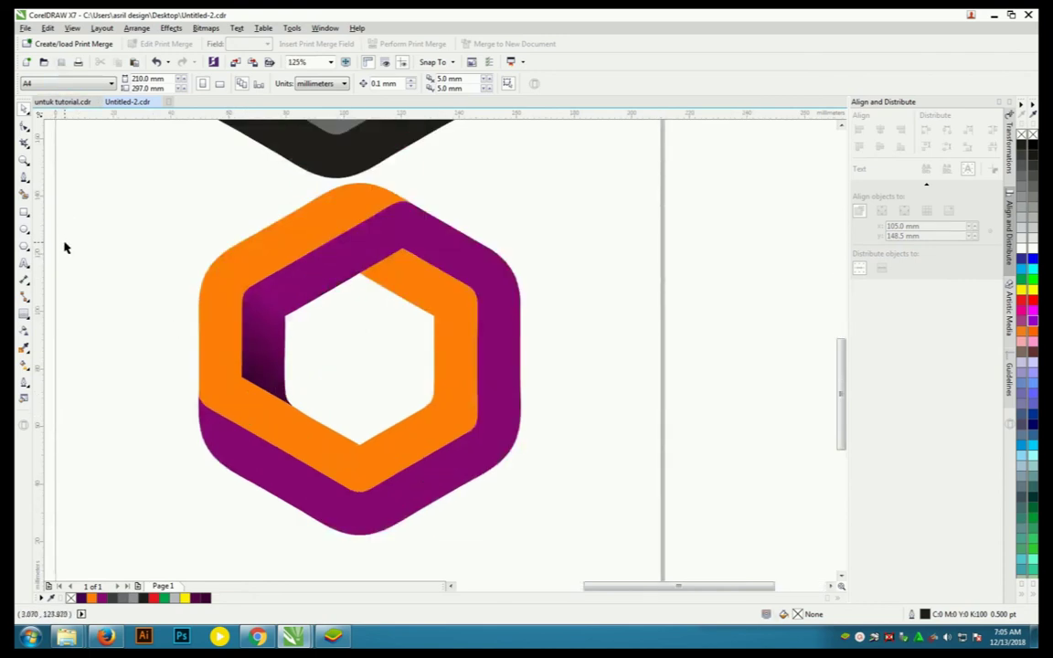
click(352, 260)
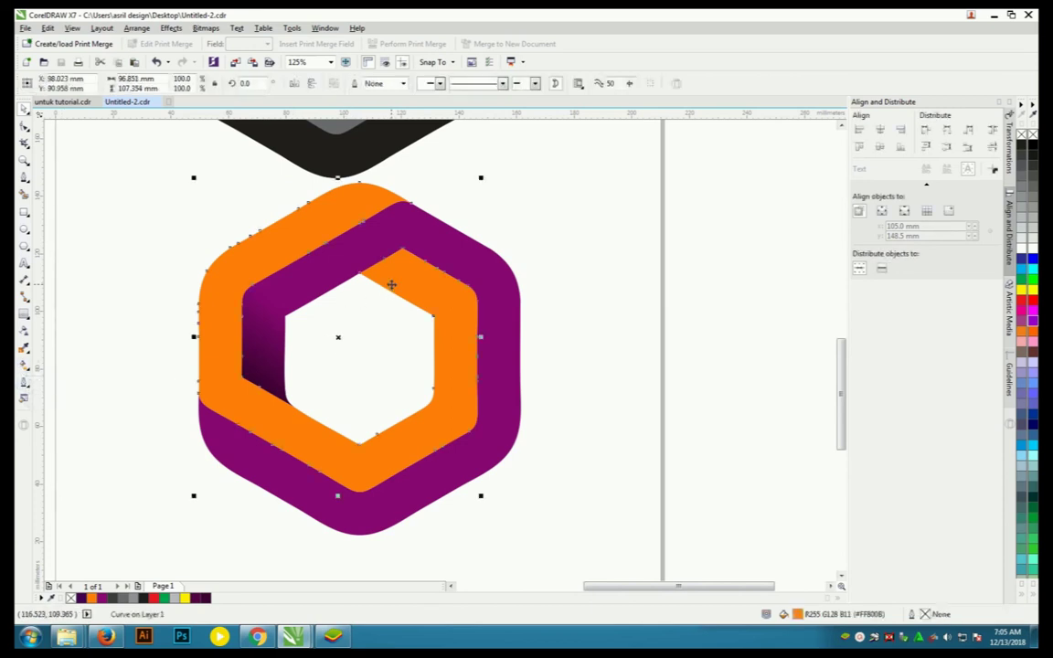
click(25, 158)
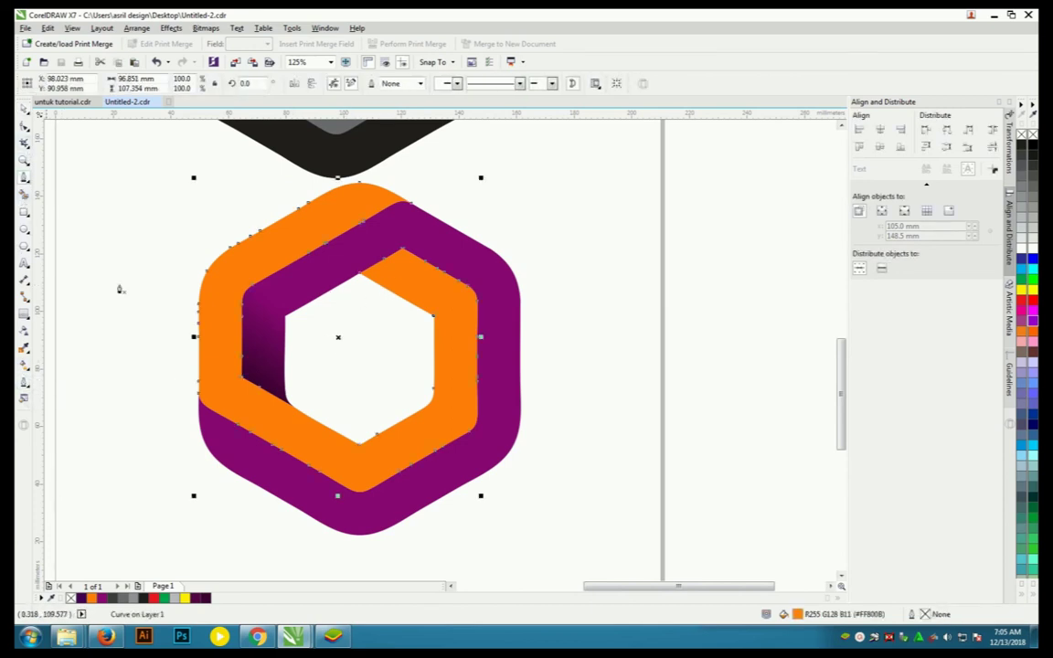
click(387, 332)
mouse_move(507, 349)
mouse_down()
mouse_move(510, 287)
mouse_move(446, 202)
mouse_move(343, 306)
mouse_move(369, 260)
mouse_up()
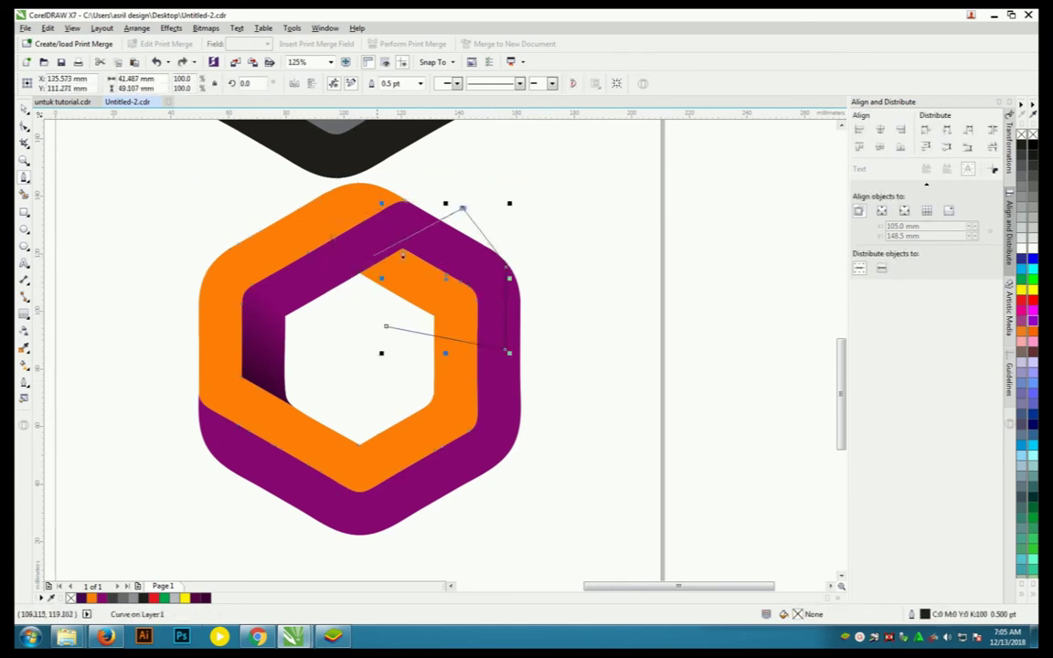
click(386, 328)
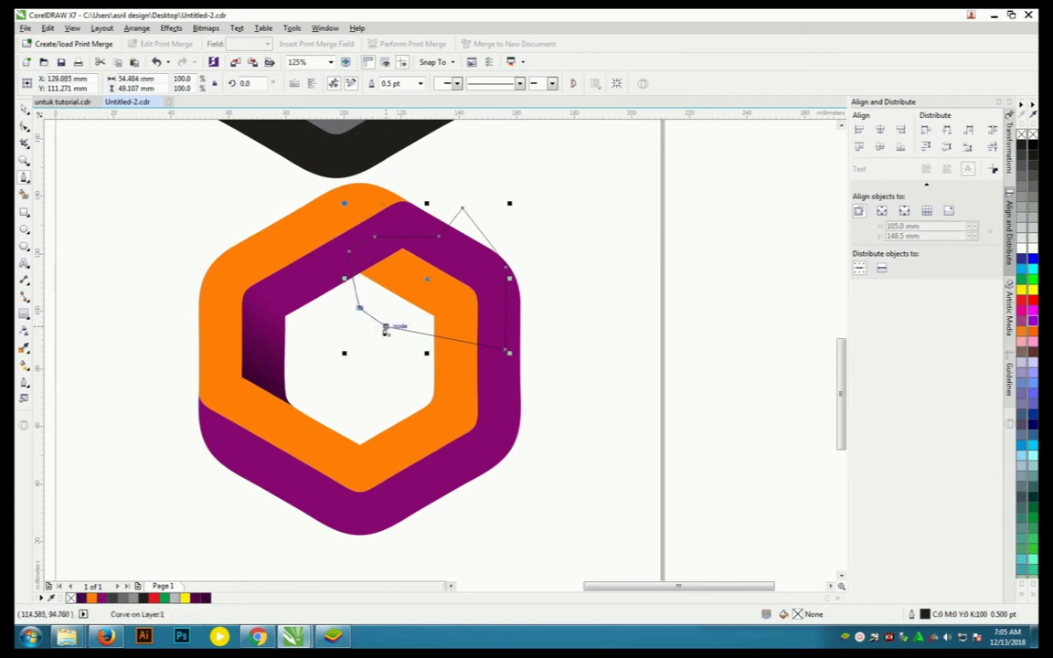
Step: Intersect the outline with the orange band and delete the leftover guide curve
key(space)
shift+click(457, 318)
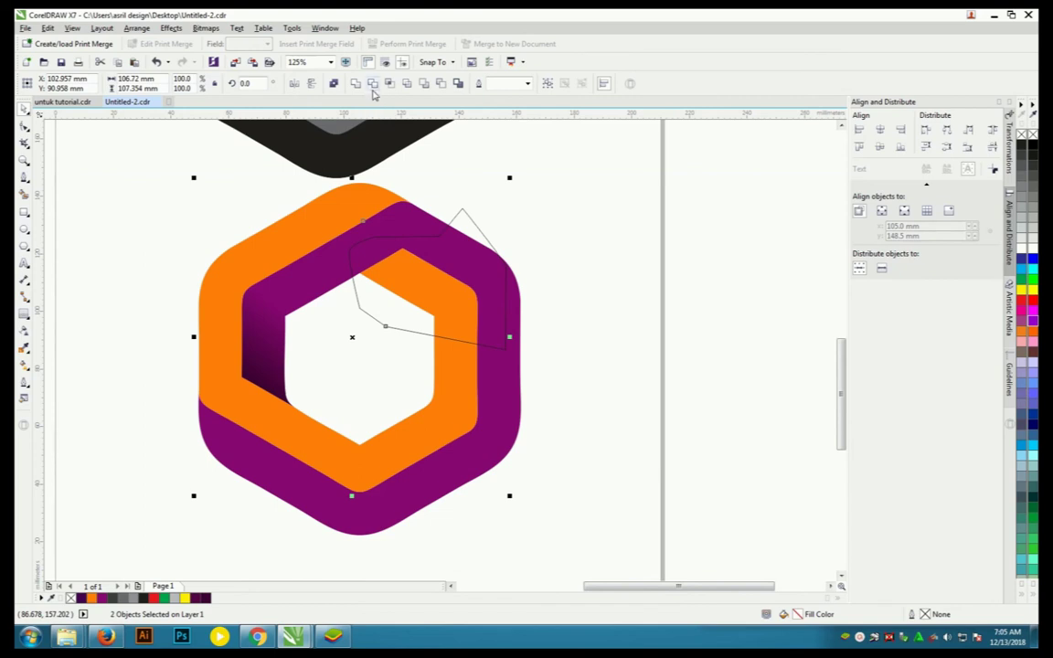
click(390, 86)
click(482, 217)
key(Delete)
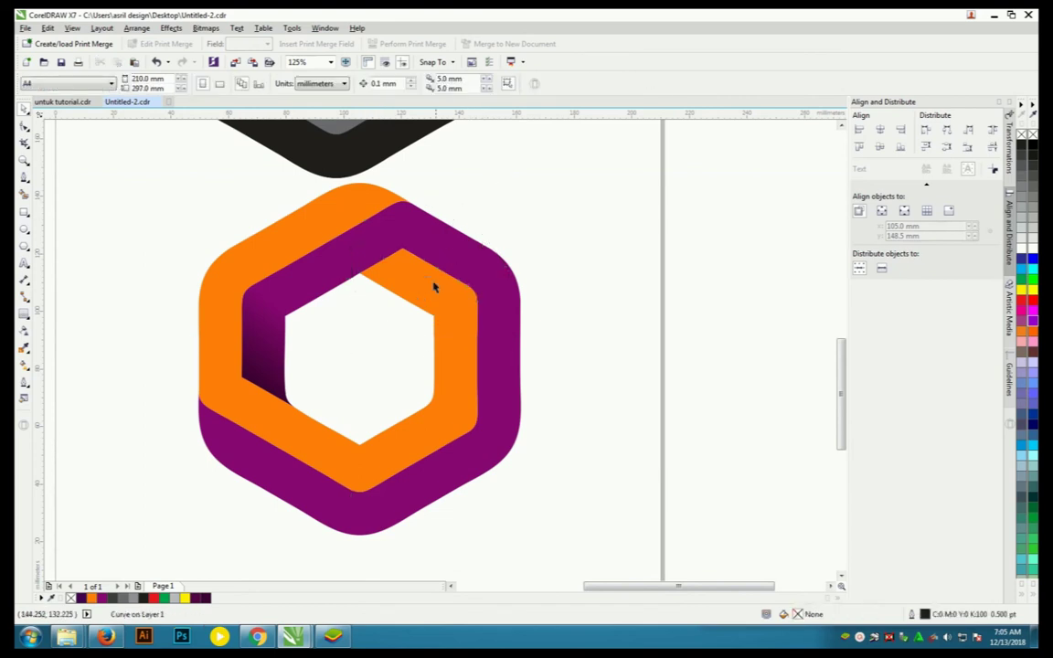
click(432, 282)
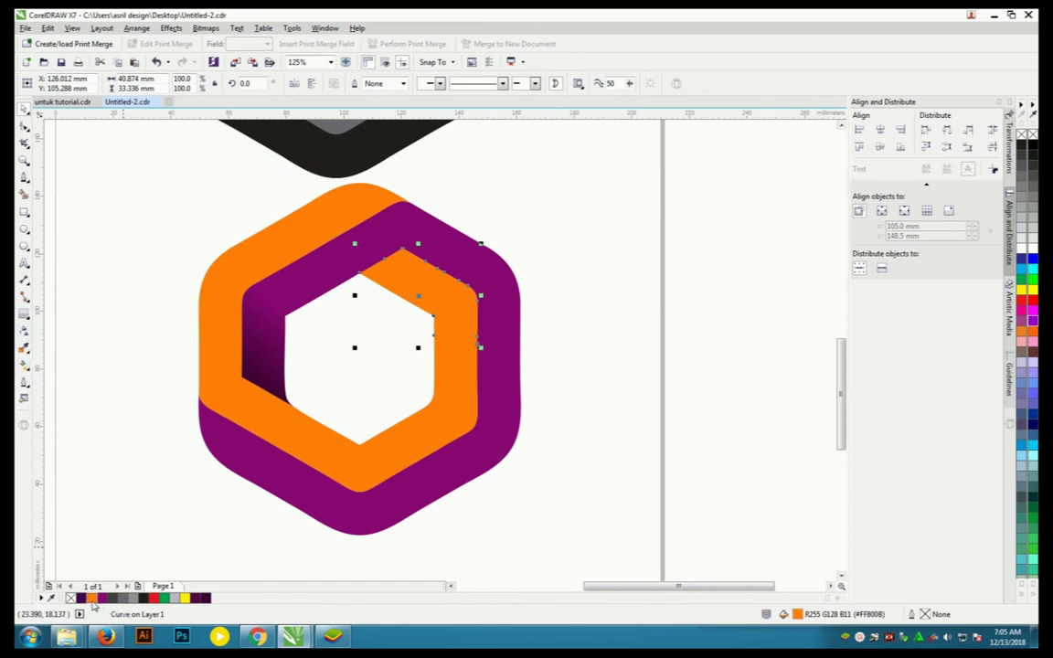
Step: Fill the new piece dark orange with a linear transparency fading toward the lower right
mouse_move(93, 603)
mouse_down()
mouse_move(146, 619)
mouse_move(404, 301)
mouse_up()
click(25, 312)
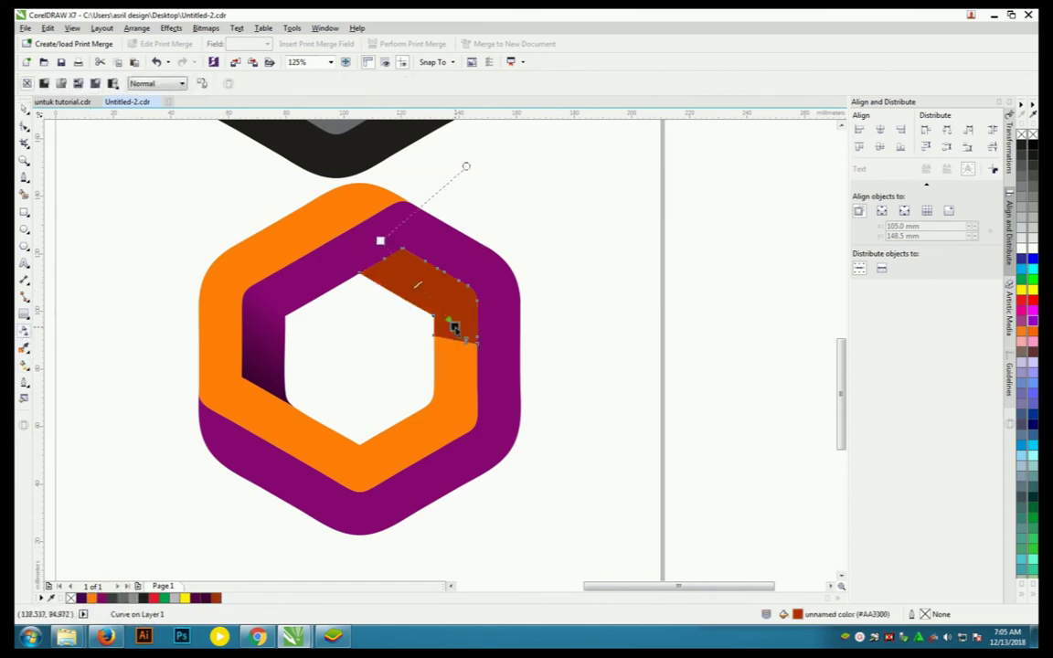
mouse_move(379, 240)
mouse_down()
mouse_move(453, 325)
mouse_move(396, 271)
mouse_up()
drag(454, 325, 466, 335)
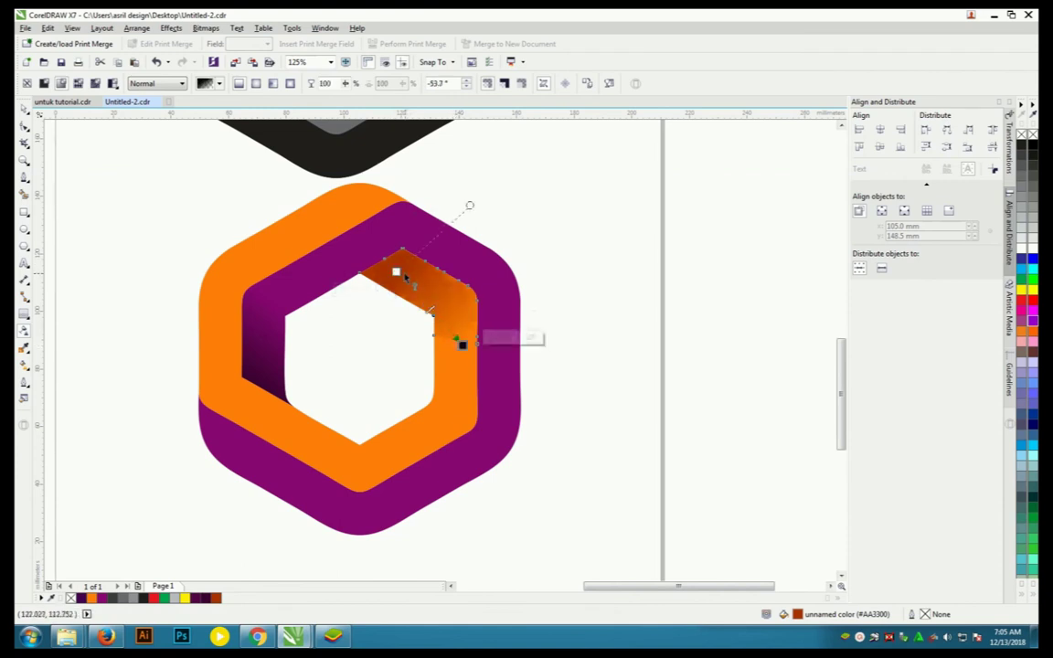
drag(460, 202, 474, 259)
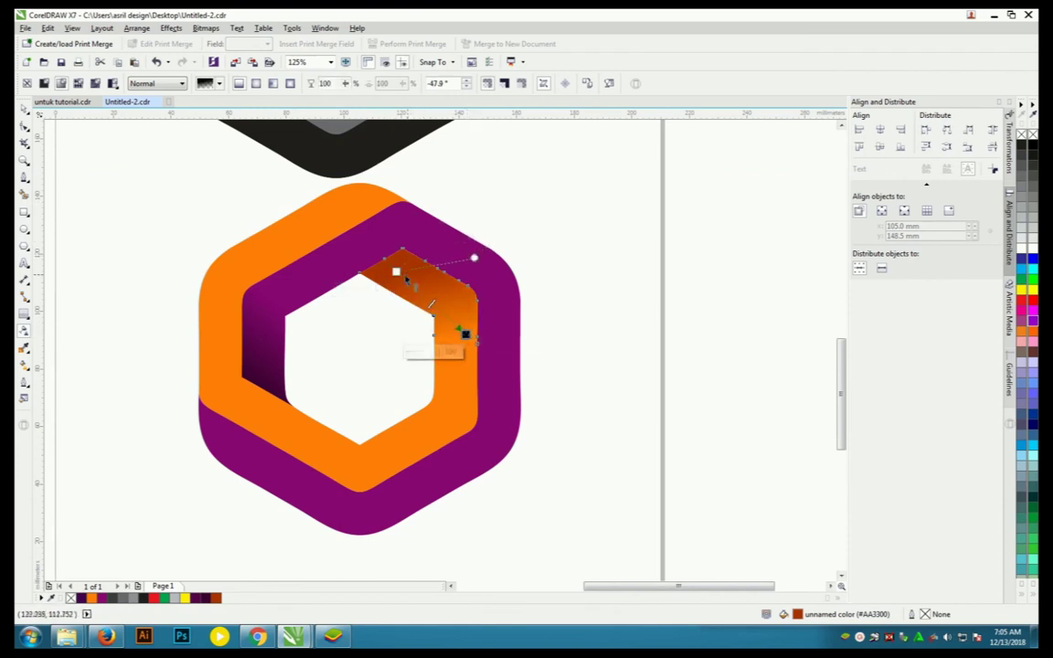
click(92, 598)
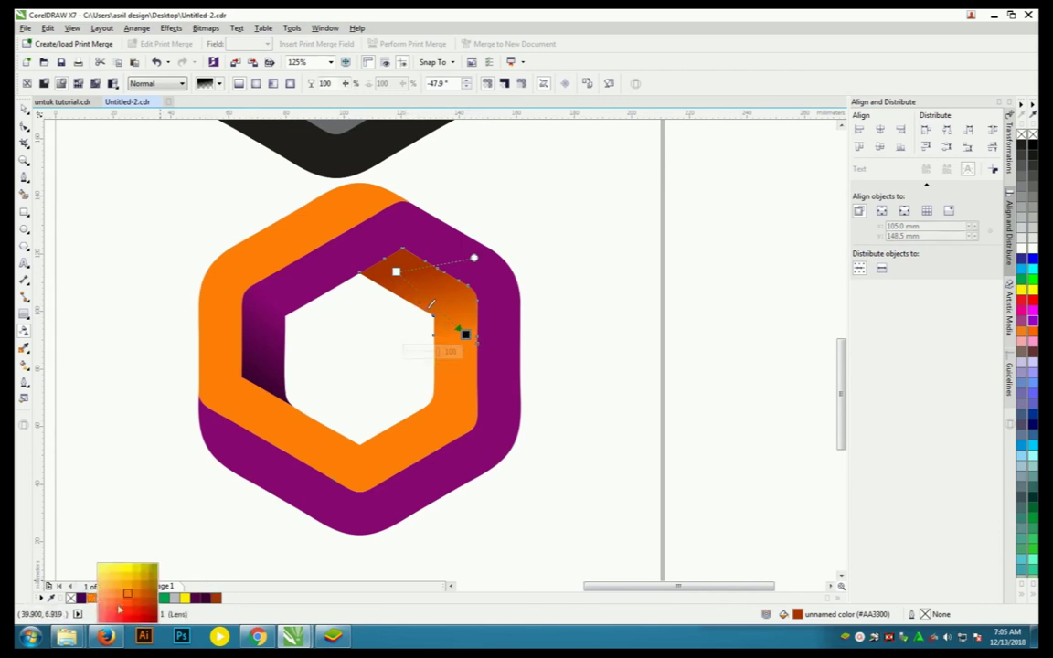
drag(173, 599, 389, 293)
key(space)
click(82, 160)
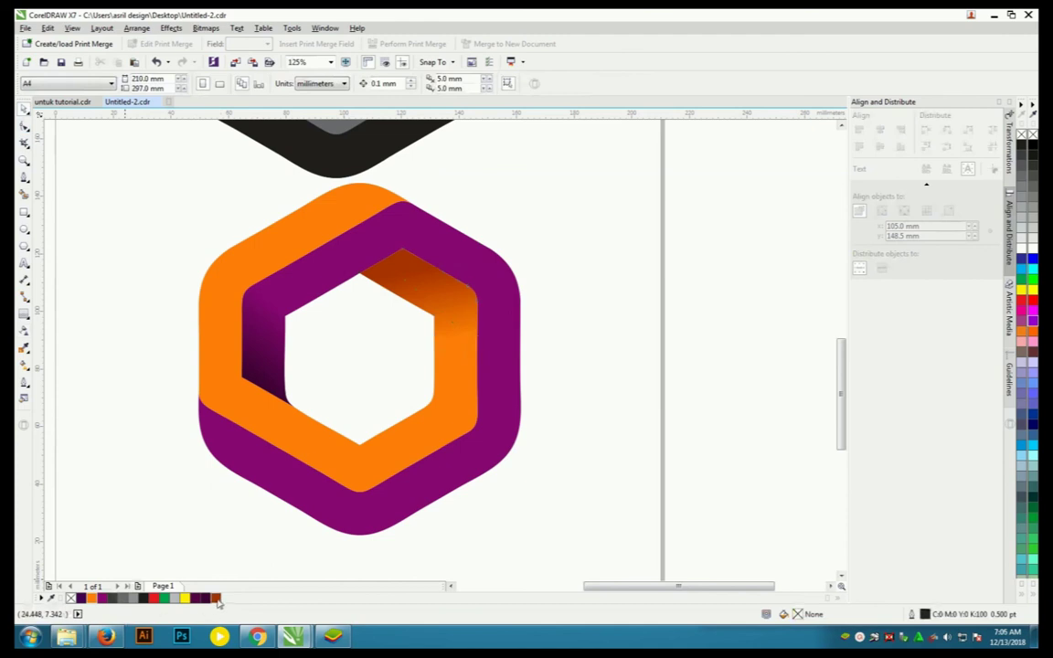
Step: Make the top colour of the piece's gradient a darker red
click(367, 313)
scroll(384, 302, down, 3)
scroll(391, 294, up, 3)
click(391, 294)
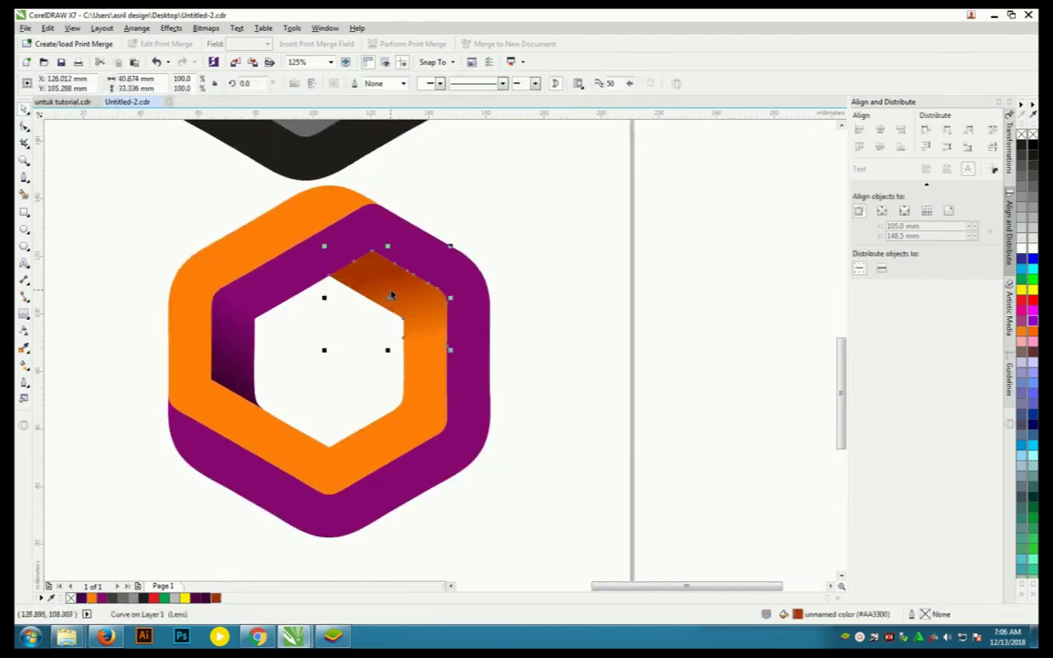
click(92, 598)
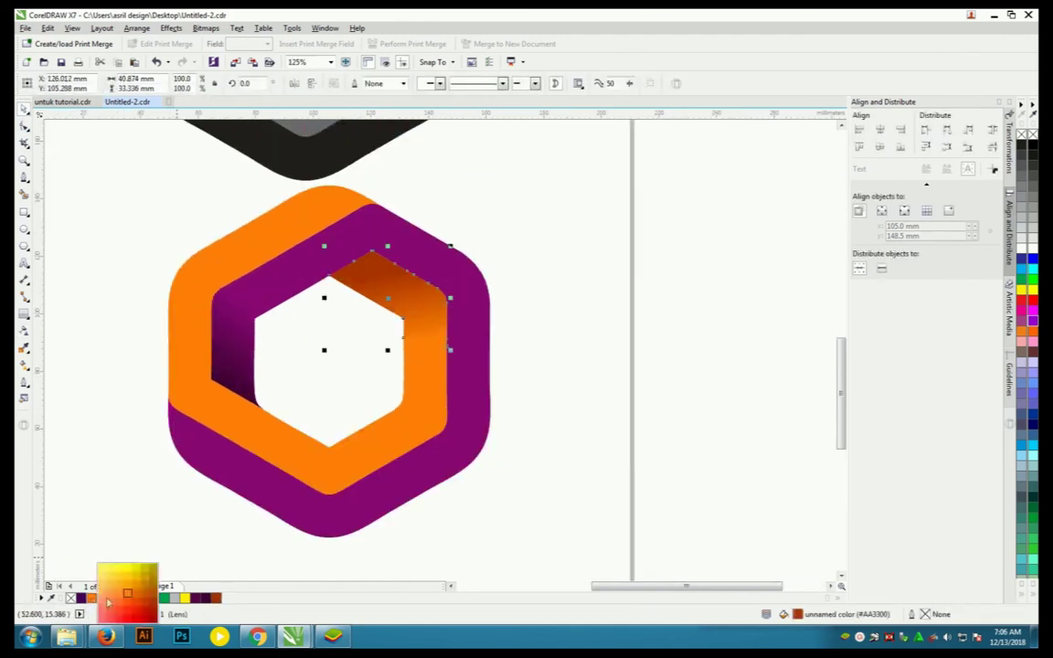
drag(127, 594, 320, 260)
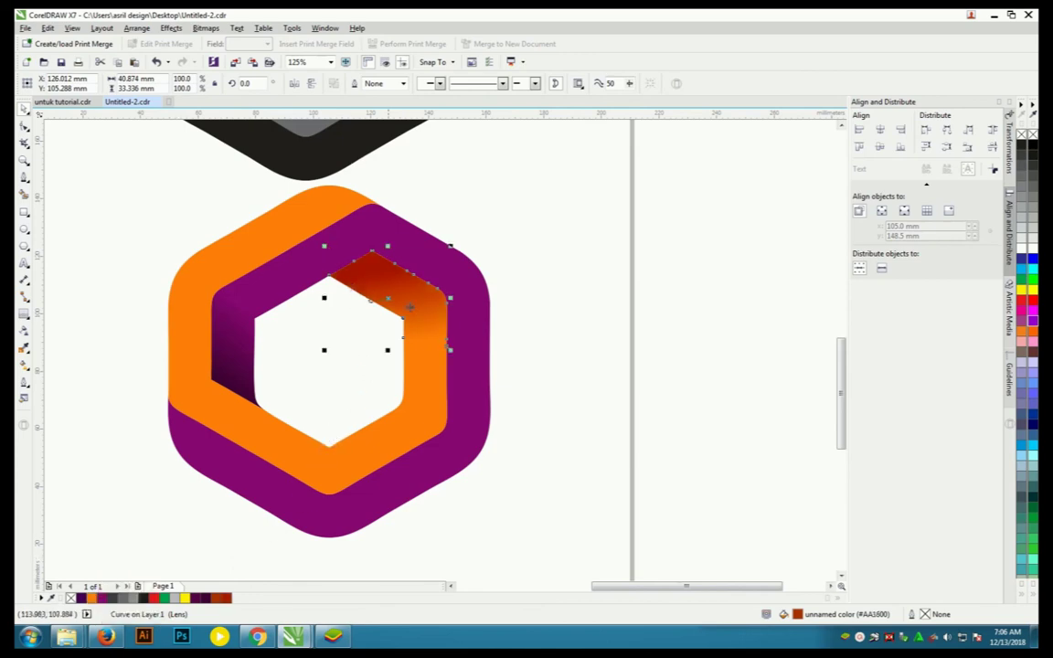
click(543, 291)
scroll(552, 311, down, 2)
scroll(495, 308, up, 2)
Step: Adjust the angle of the red-to-orange gradient with the Interactive Fill handles
click(497, 311)
click(578, 332)
scroll(499, 329, up, 2)
scroll(501, 337, up, 2)
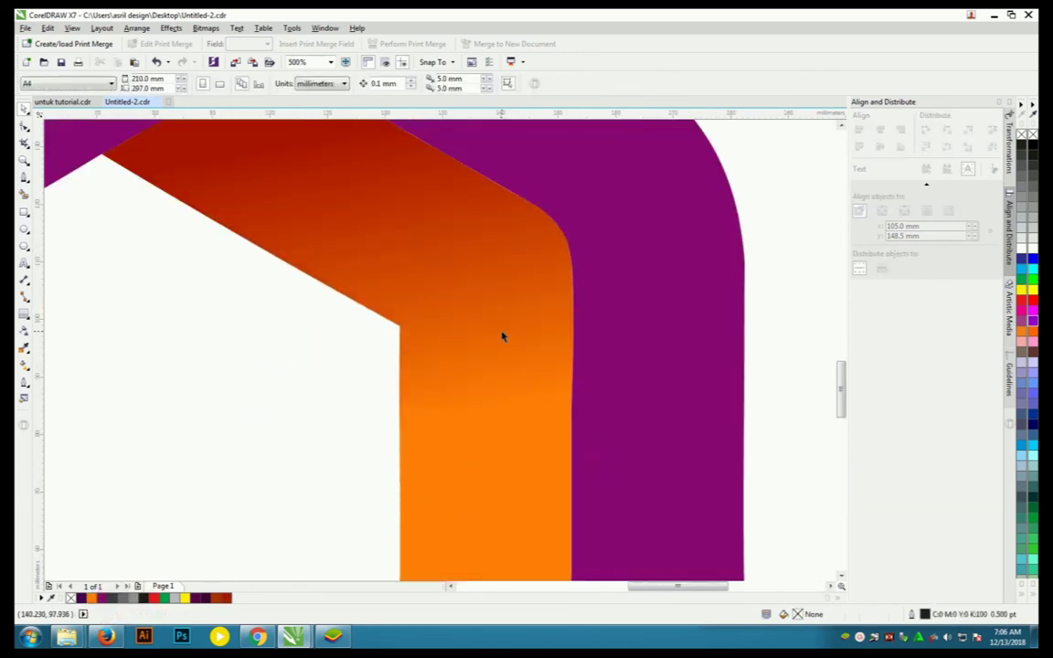
scroll(500, 336, down, 4)
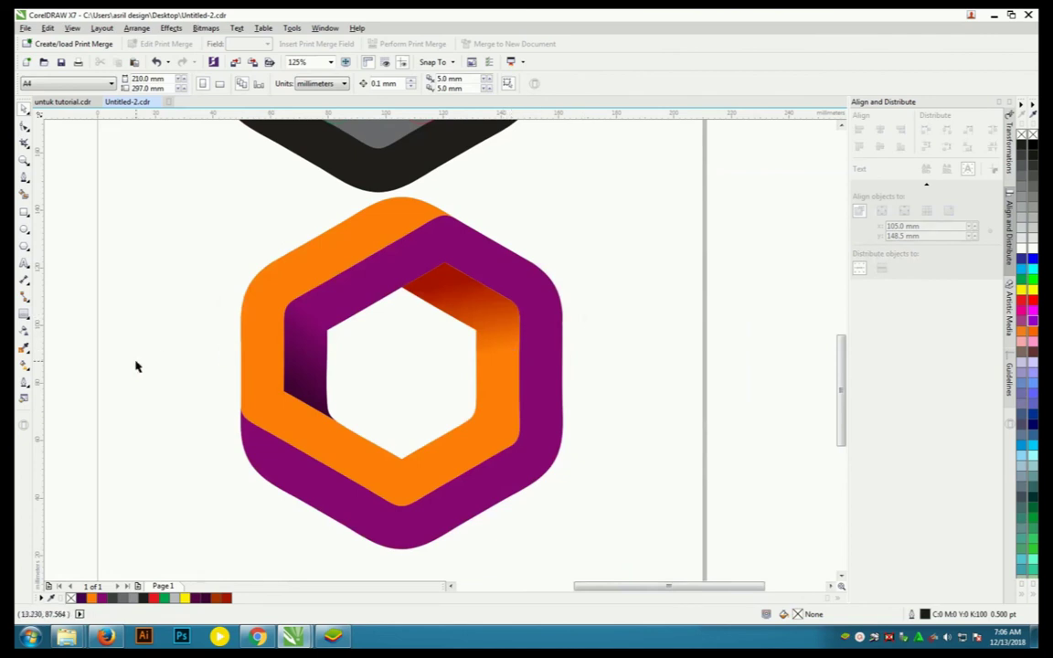
click(25, 334)
click(505, 347)
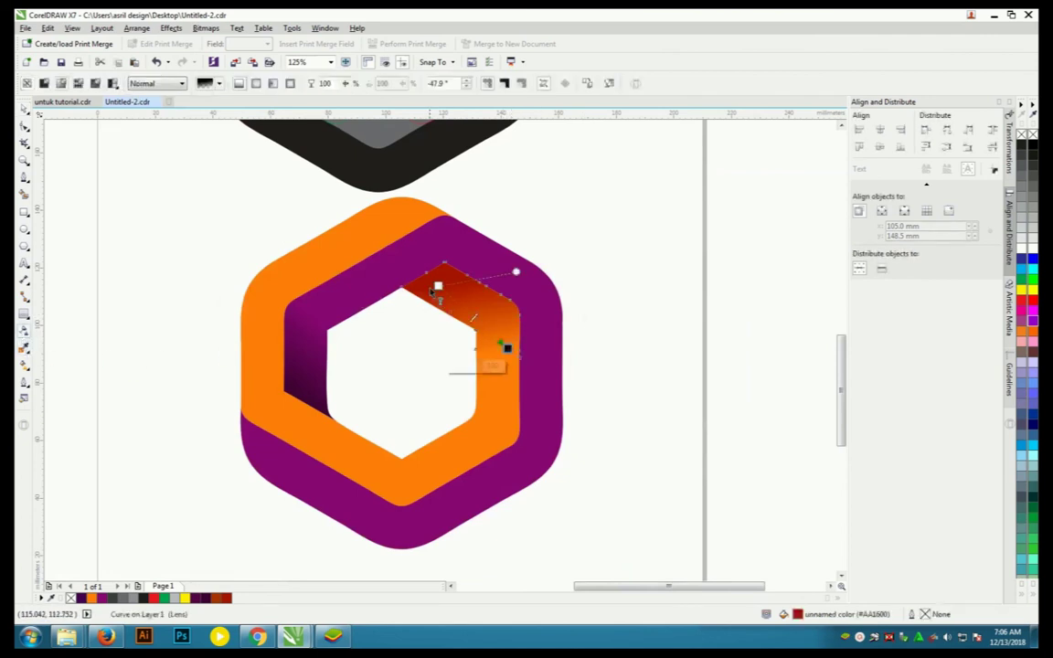
drag(416, 286, 509, 284)
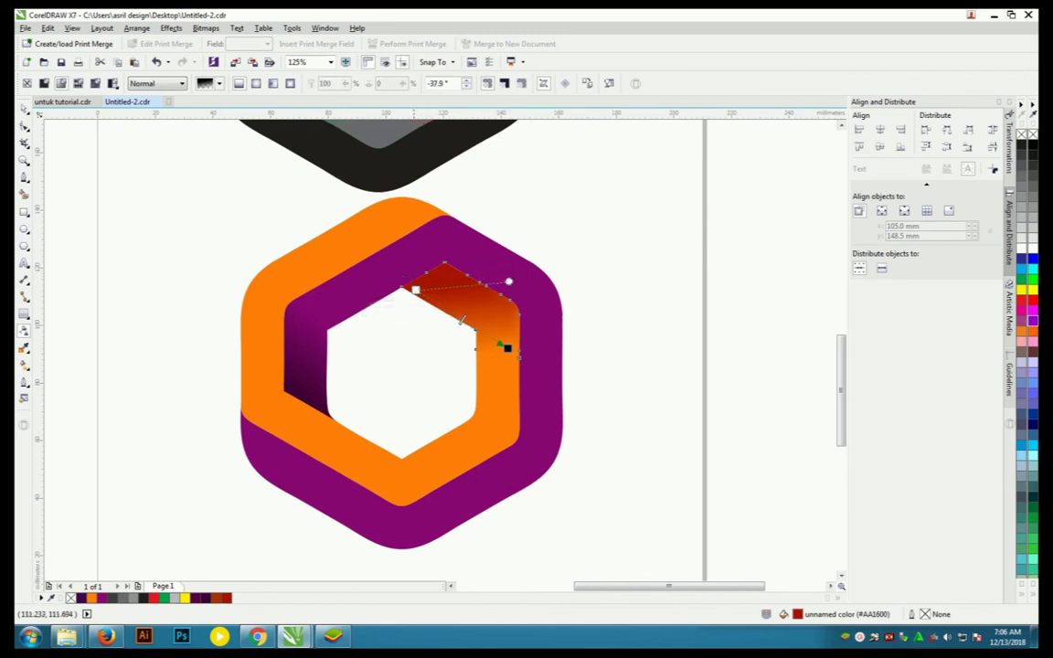
key(space)
key(Escape)
scroll(416, 423, down, 4)
scroll(372, 311, up, 2)
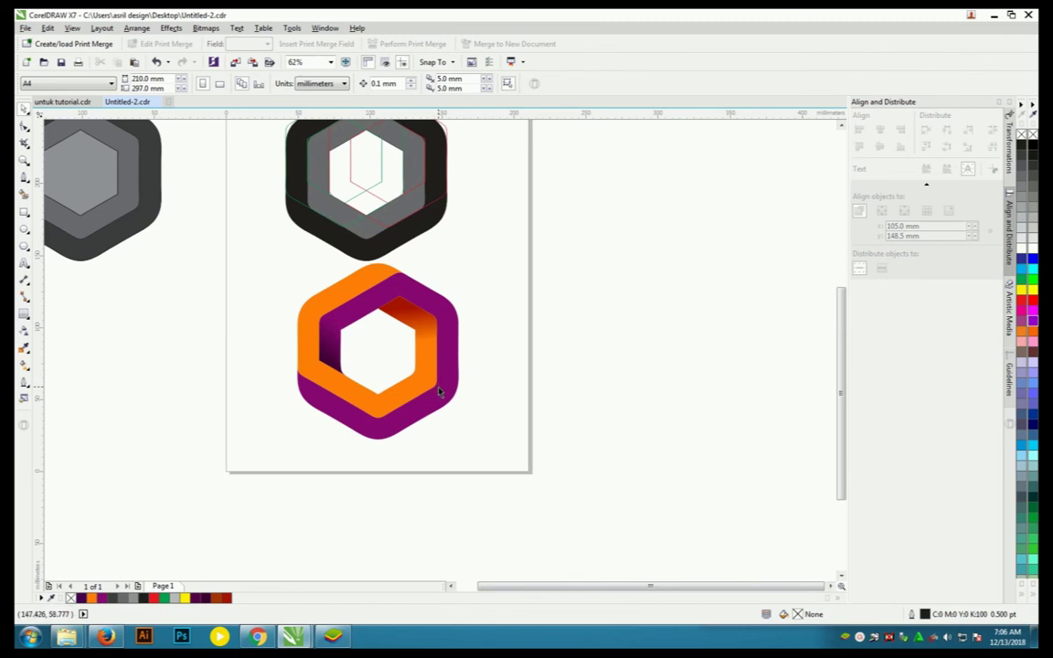
Step: Apply an even darker red shade to the upper-right piece
click(414, 318)
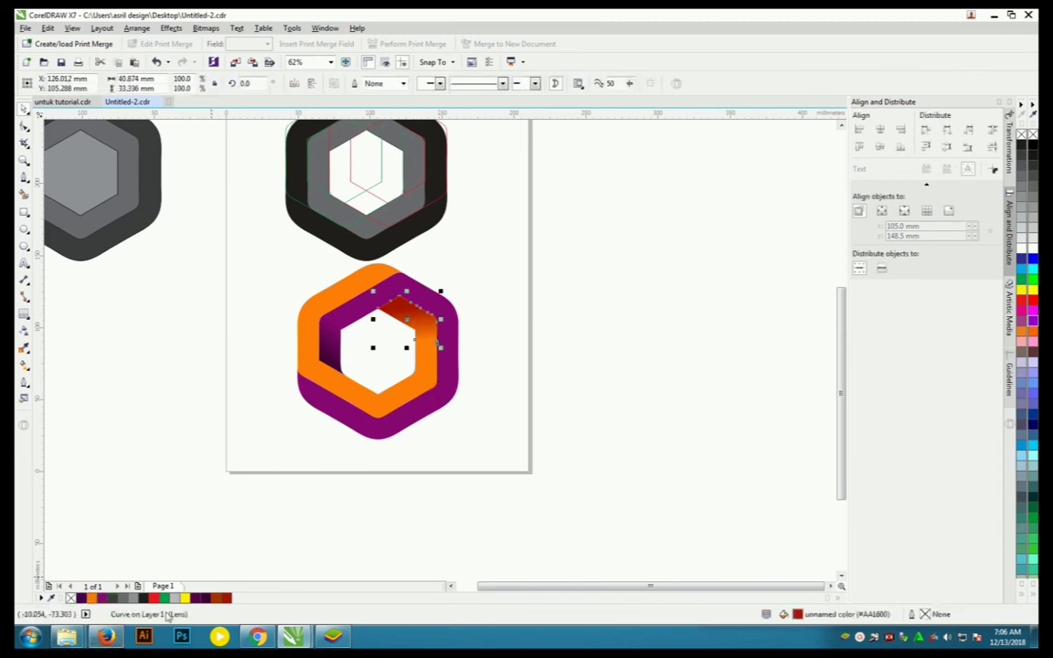
click(216, 600)
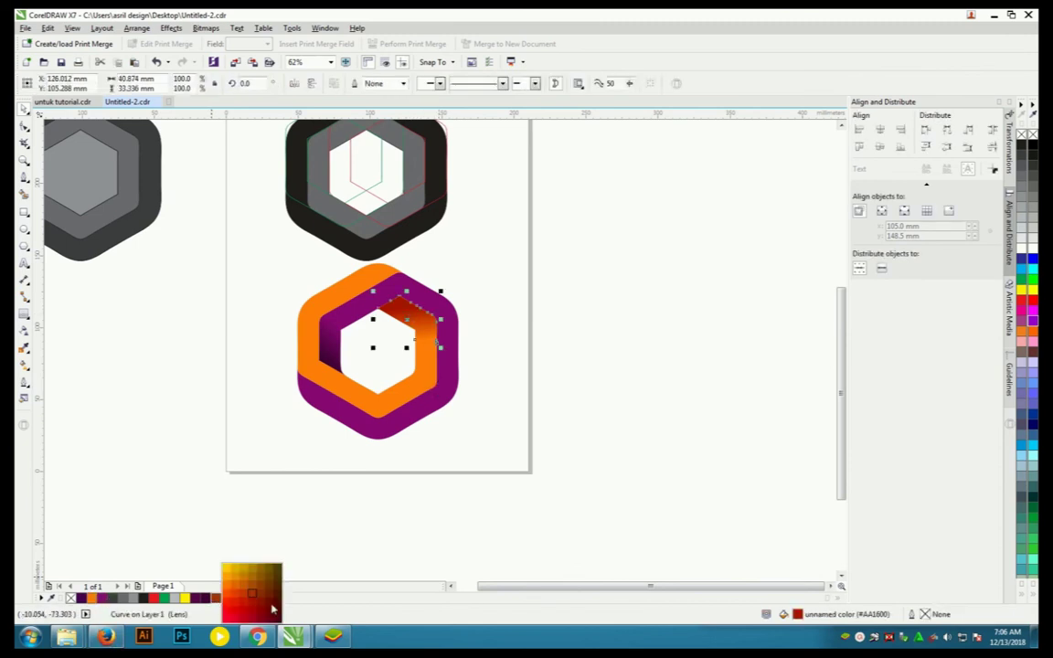
click(240, 585)
click(514, 383)
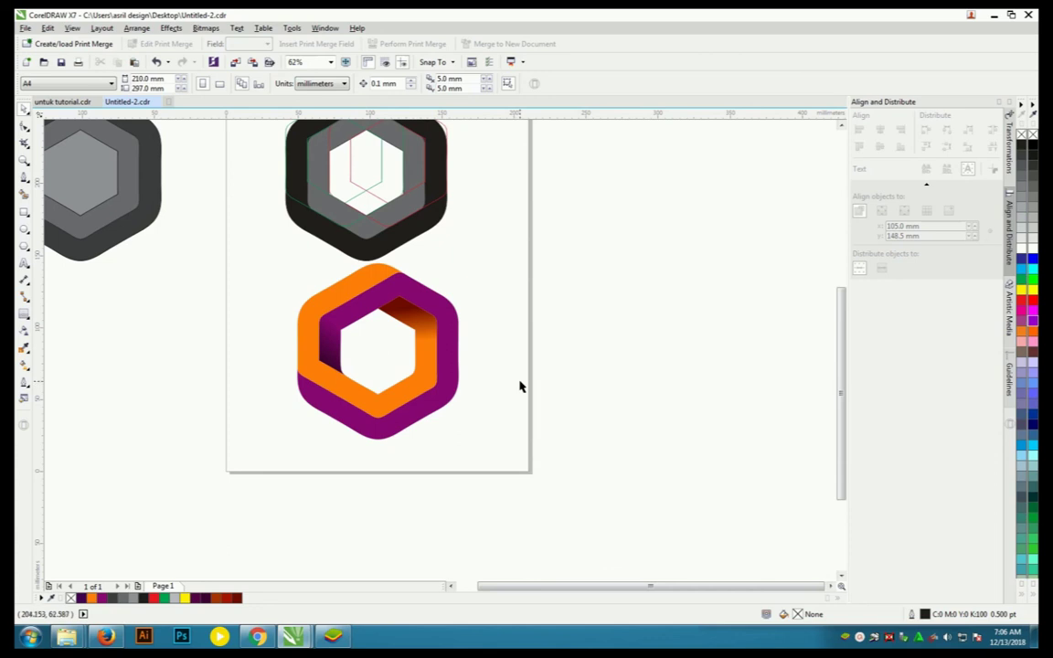
click(385, 277)
Step: Intersect a new closed shape with the top orange band and fill the piece with sampled dark red
key(F10)
scroll(416, 297, up, 2)
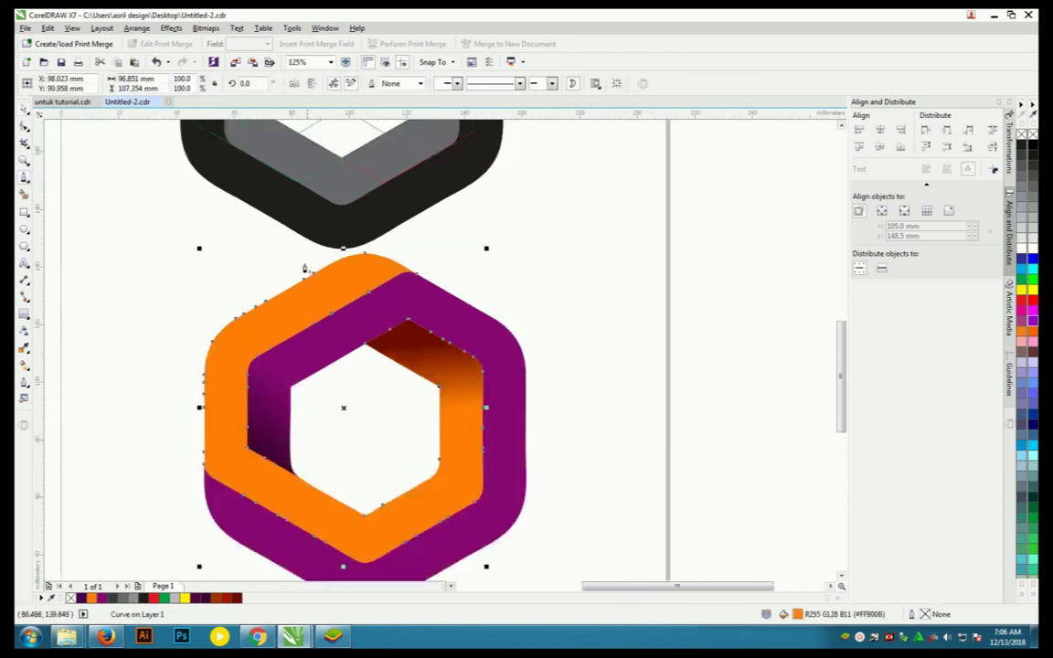
click(264, 282)
drag(411, 305, 397, 243)
click(264, 284)
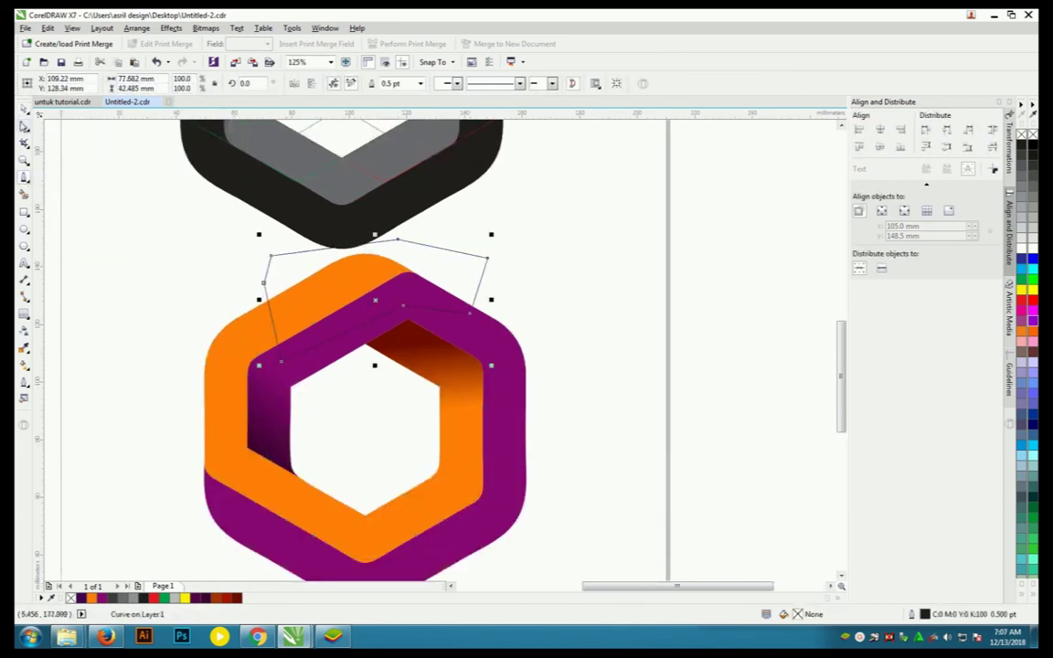
shift+click(215, 329)
shift+click(462, 287)
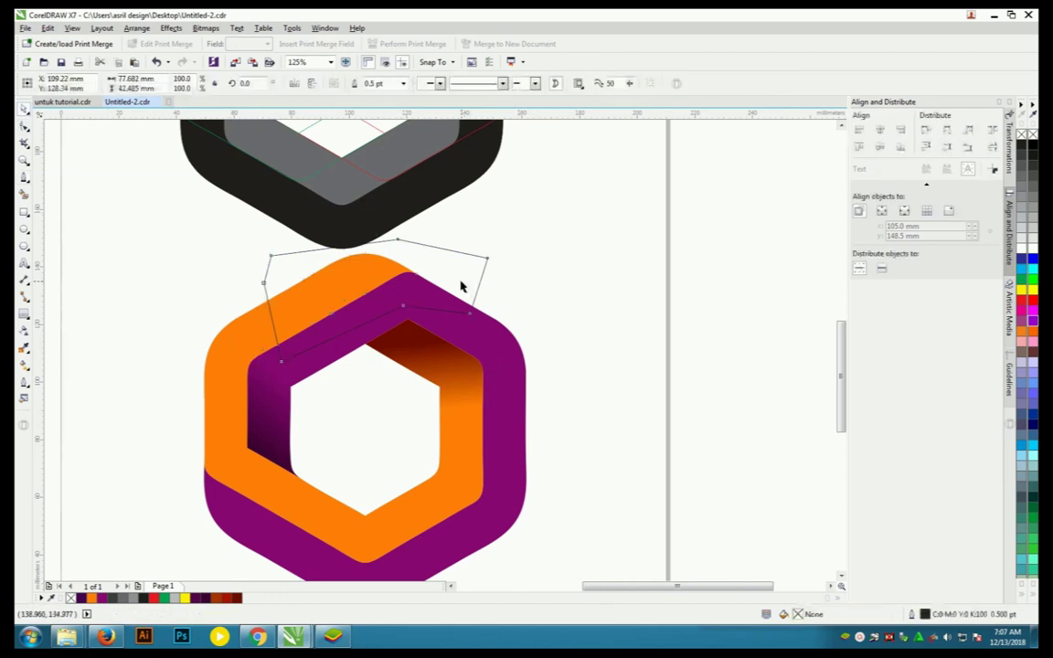
key(Escape)
click(25, 347)
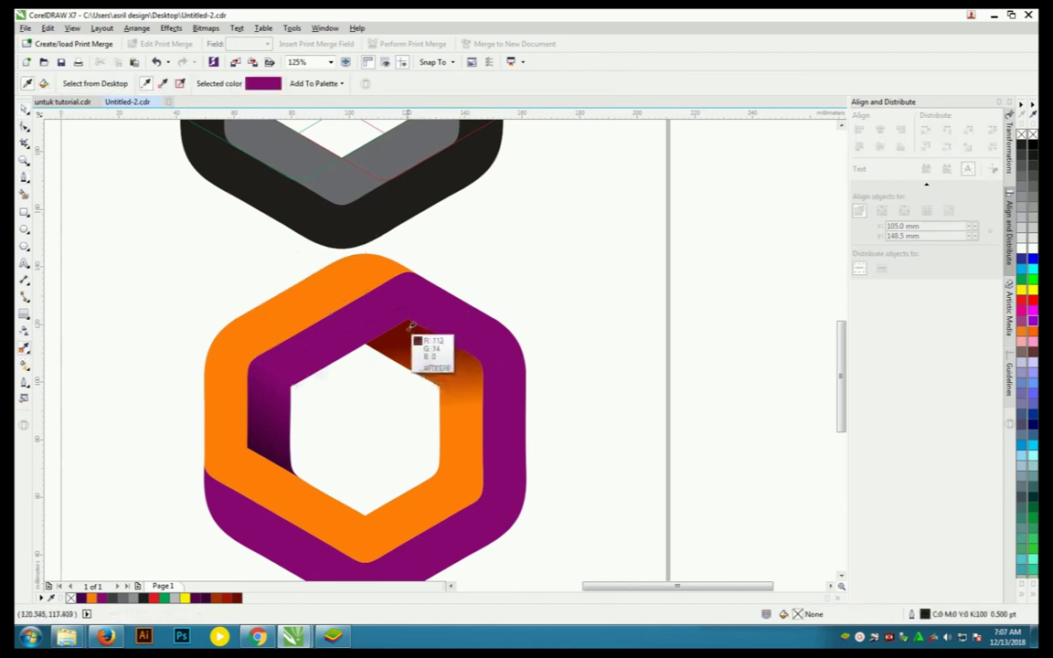
click(343, 301)
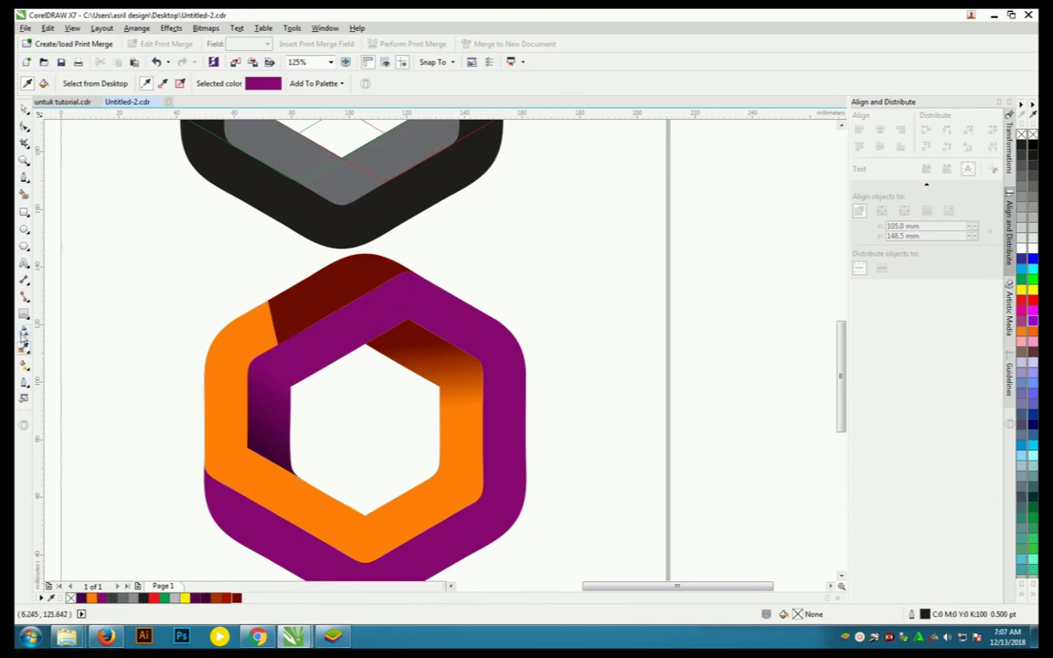
Step: Fade the dark red top piece into the orange with a linear gradient transparency
click(18, 309)
drag(233, 277, 329, 289)
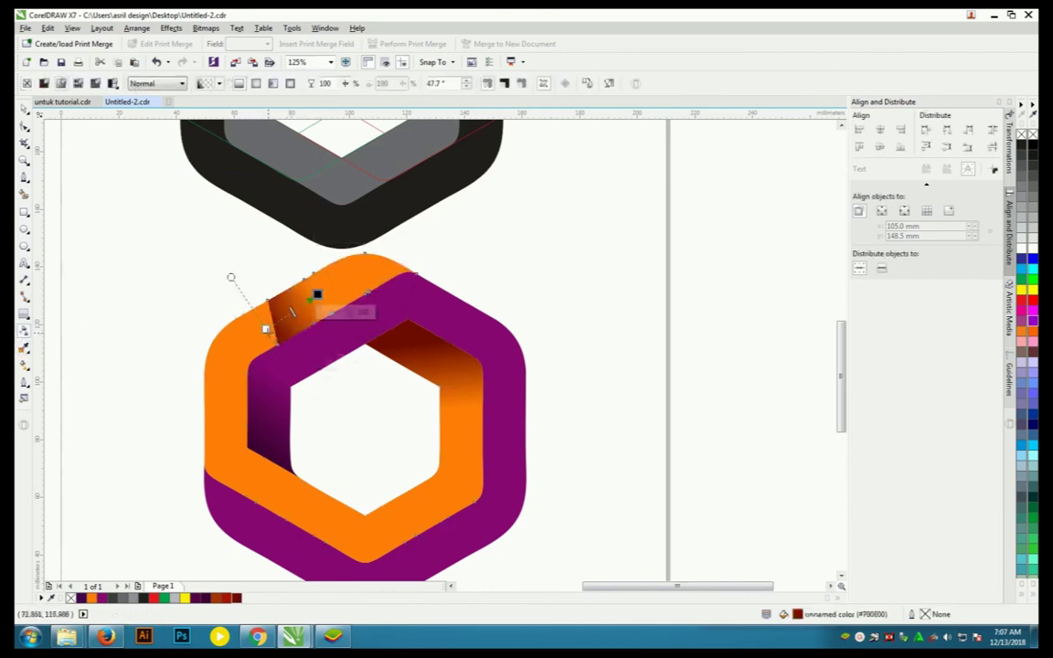
mouse_move(276, 326)
mouse_down()
mouse_move(378, 265)
mouse_move(399, 265)
mouse_up()
drag(276, 327, 273, 321)
drag(399, 265, 432, 255)
key(space)
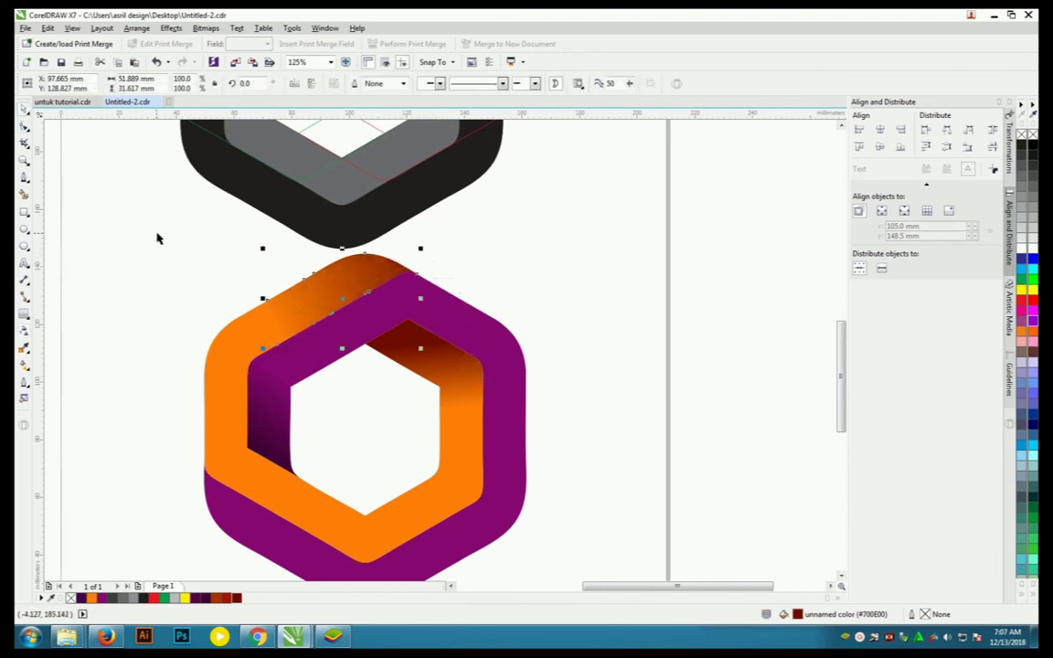
click(157, 235)
scroll(483, 324, down, 1)
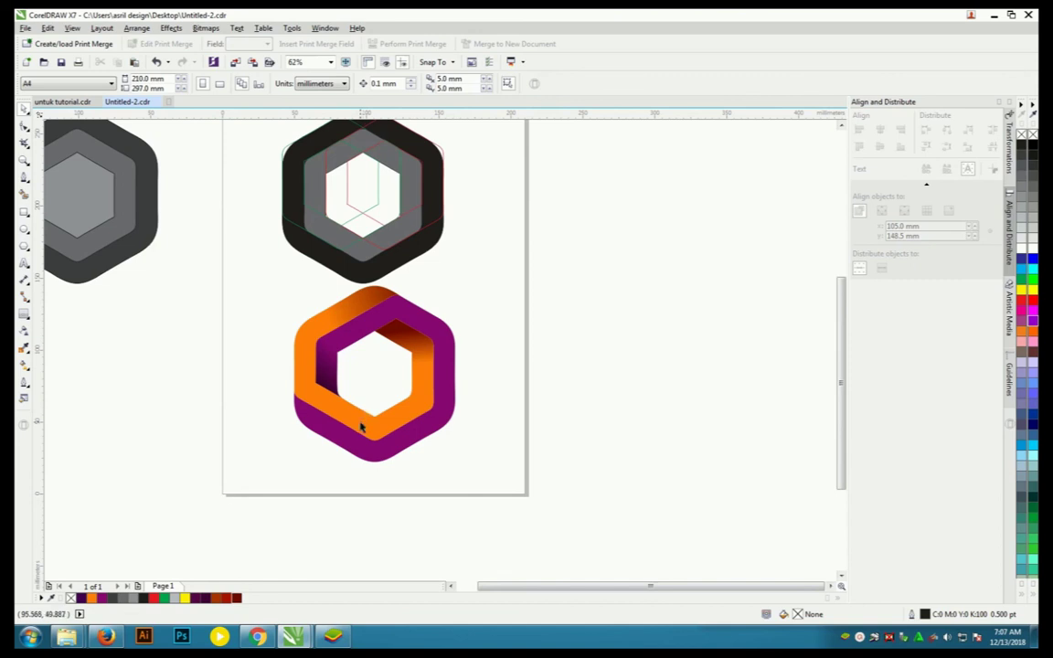
Step: Draw an outline around the lower-left overlap, then undo and discard the faulty attempt
scroll(362, 427, up, 3)
click(297, 334)
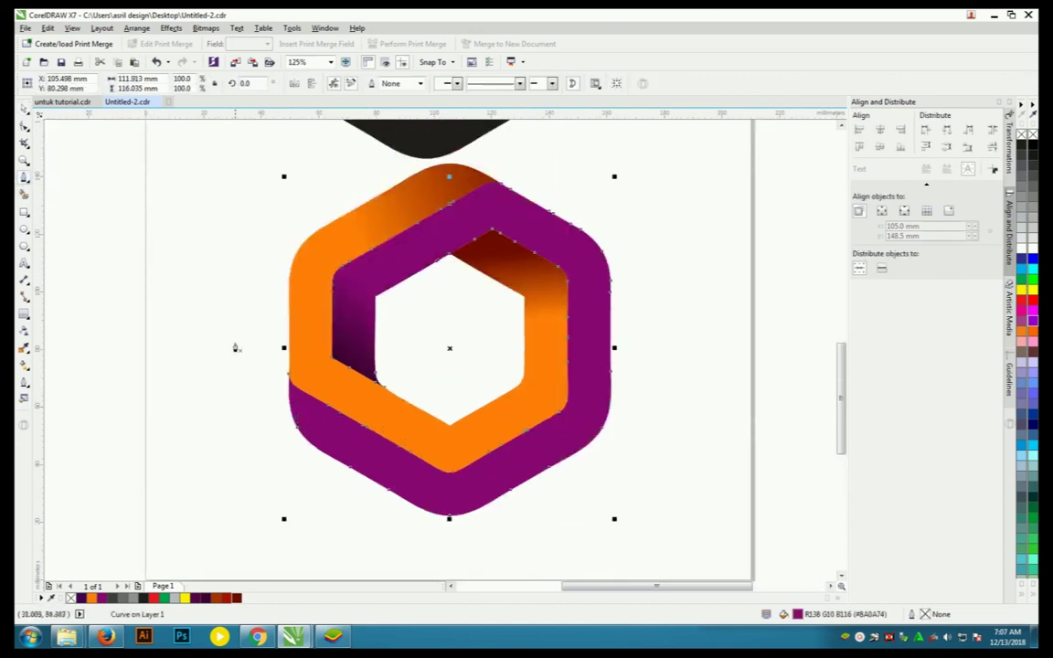
click(244, 355)
click(338, 395)
click(375, 506)
click(334, 515)
click(266, 472)
click(245, 358)
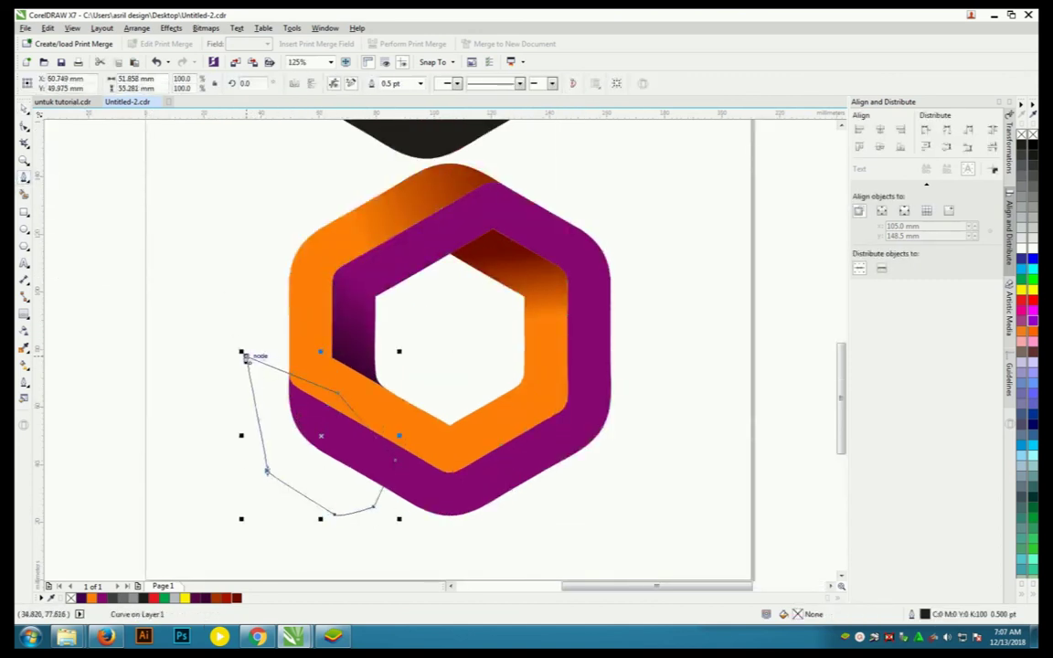
key(space)
key(ctrl+z)
key(ctrl+z)
click(24, 176)
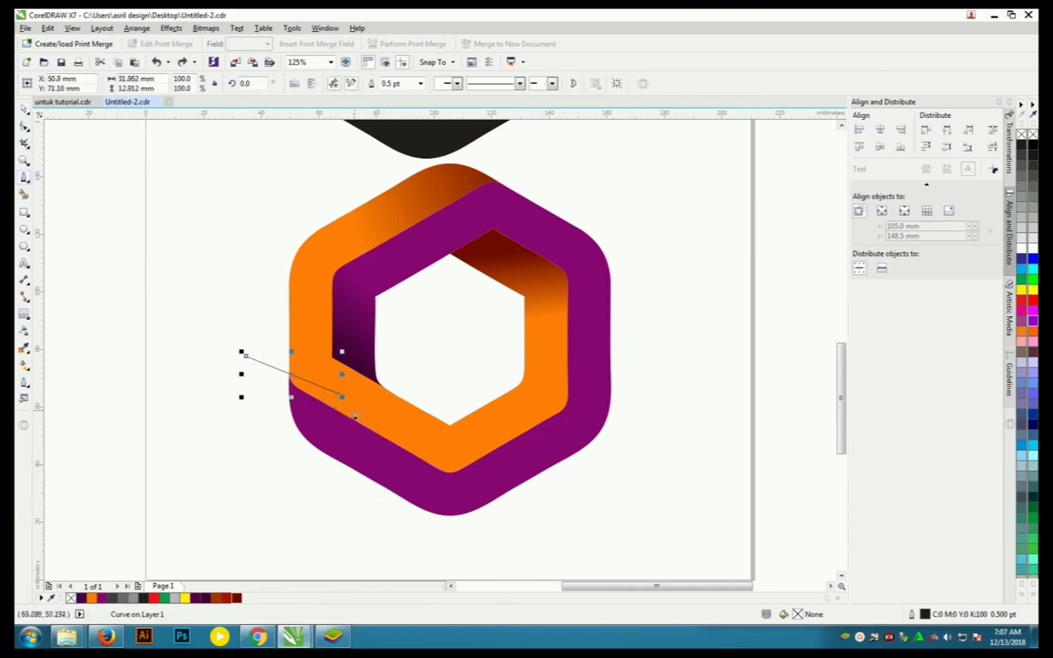
key(Delete)
Step: Redraw the lower-left outline, intersect it with the purple band, and delete the leftover outline
drag(259, 368, 311, 368)
drag(398, 433, 351, 481)
click(284, 484)
click(259, 367)
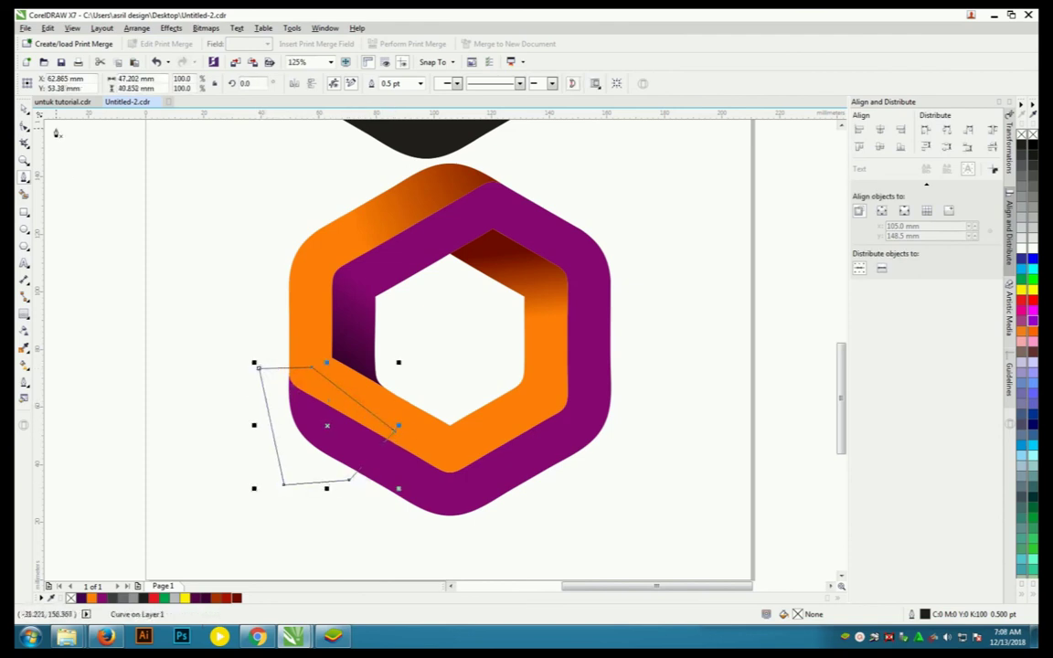
shift+click(460, 502)
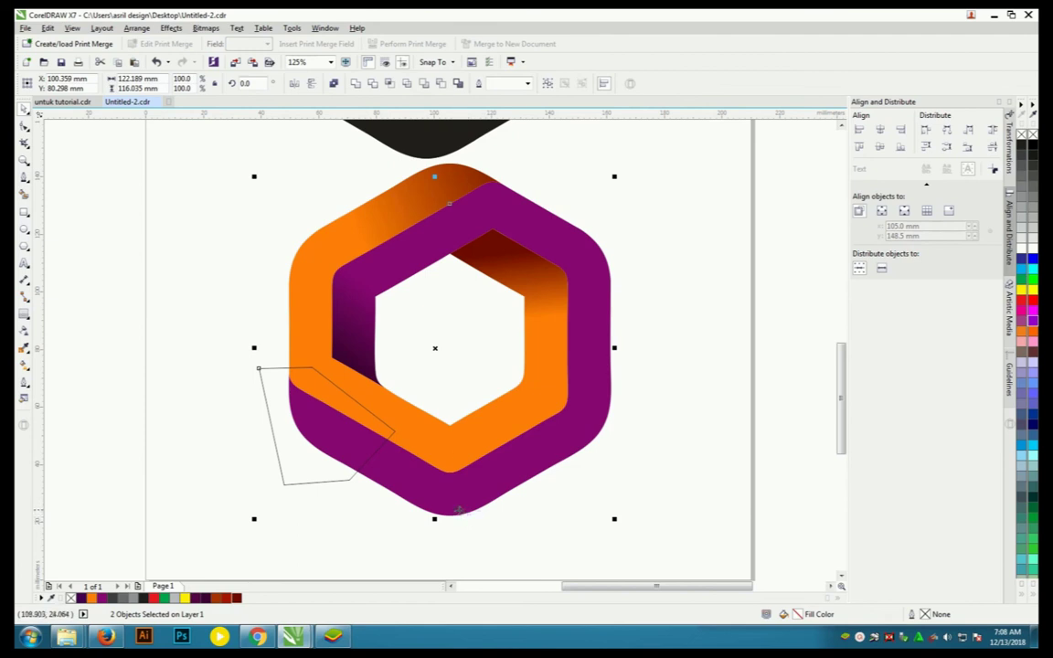
click(388, 84)
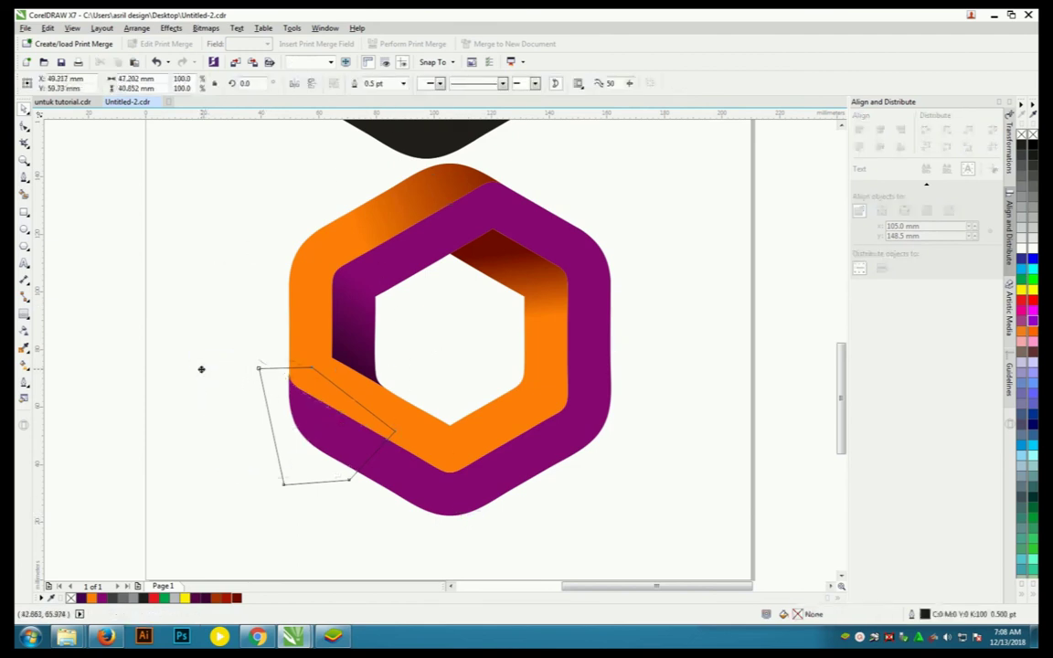
click(279, 372)
key(Delete)
click(336, 427)
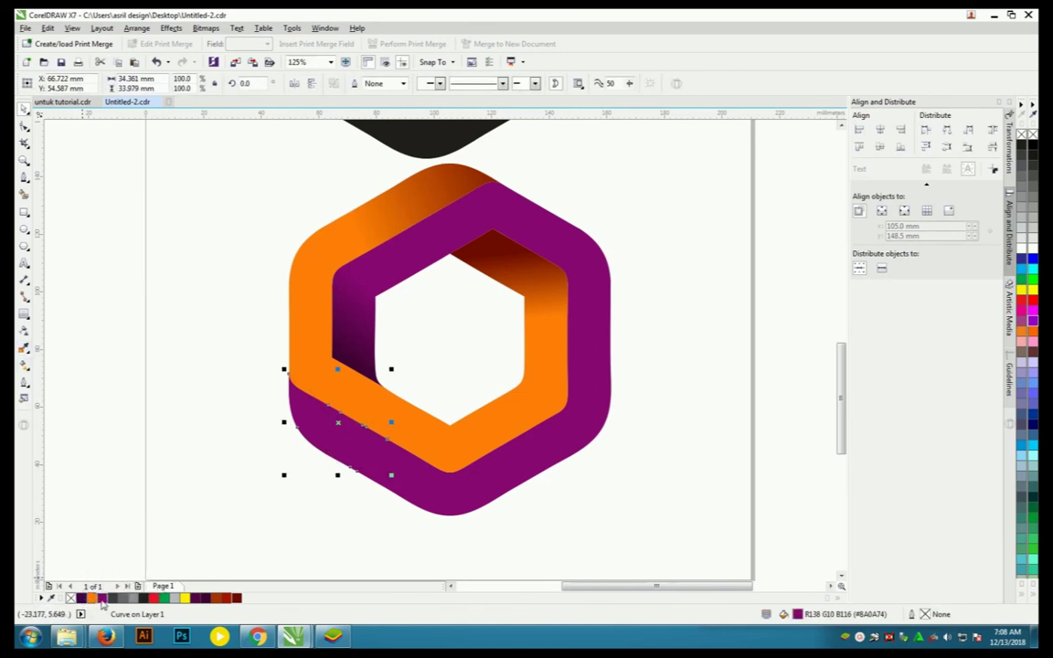
Step: Fill the lower-left piece magenta with a linear fountain fill shortened toward the band edge
click(102, 599)
drag(114, 570, 316, 426)
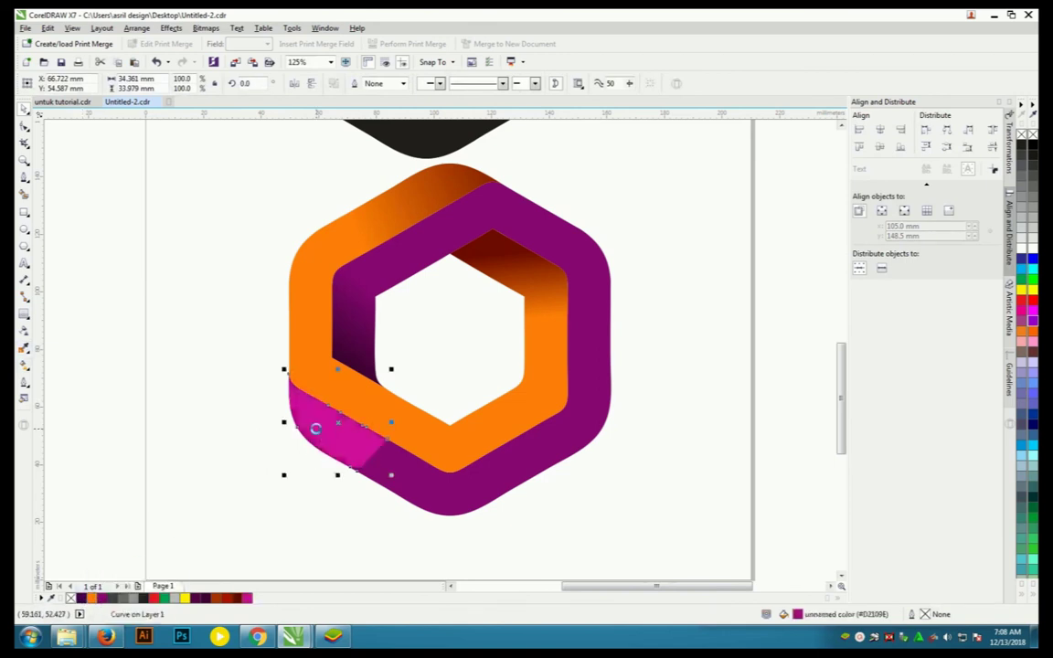
click(25, 332)
drag(267, 392, 361, 469)
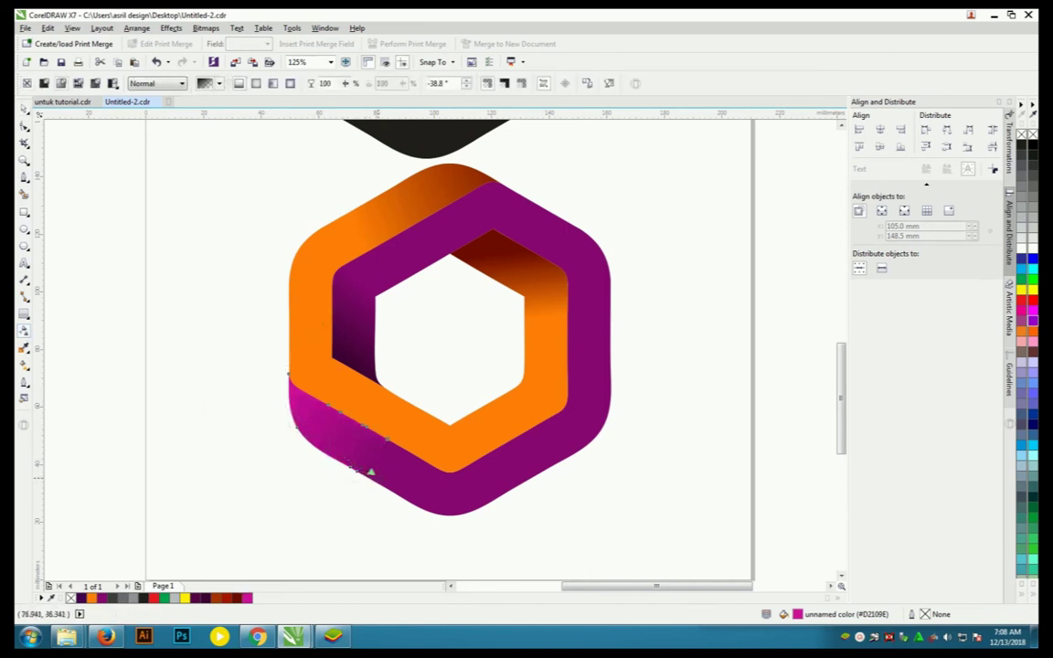
drag(363, 469, 351, 450)
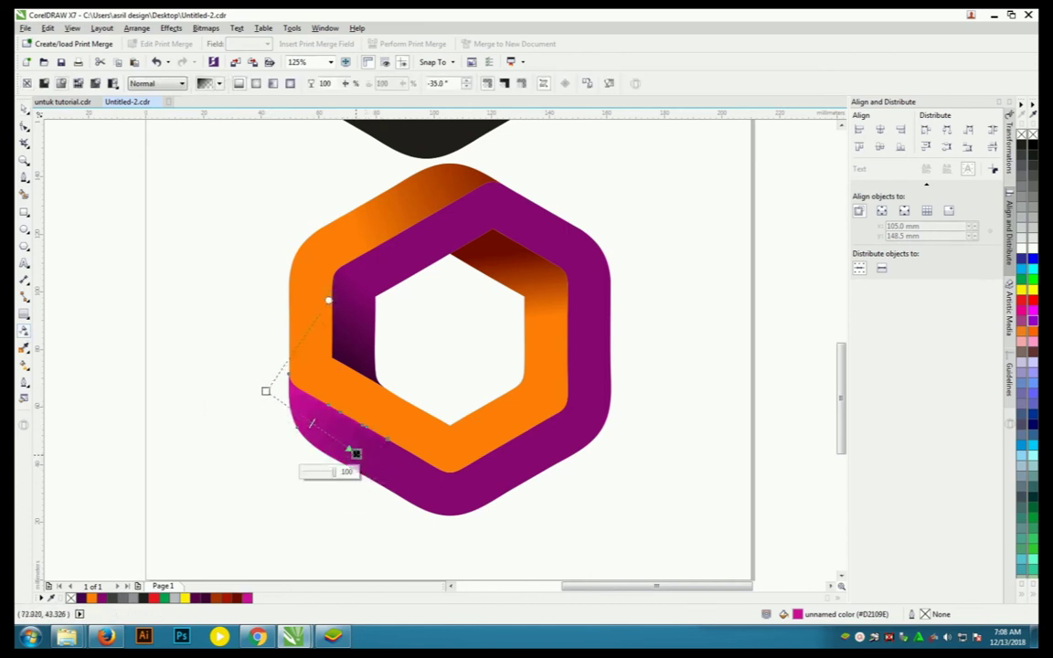
click(24, 105)
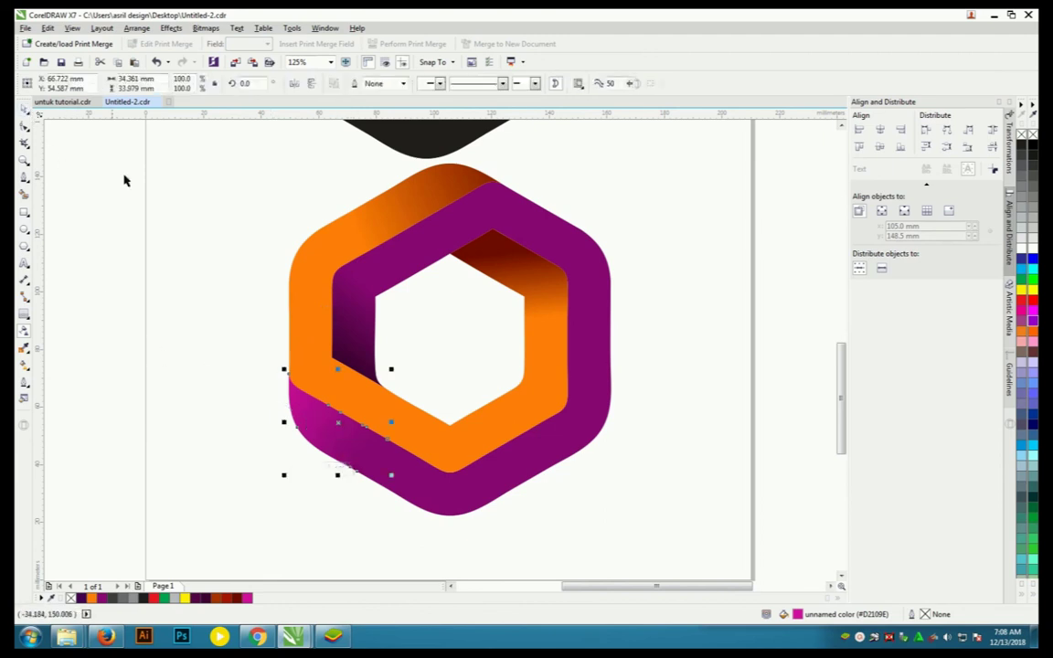
click(219, 288)
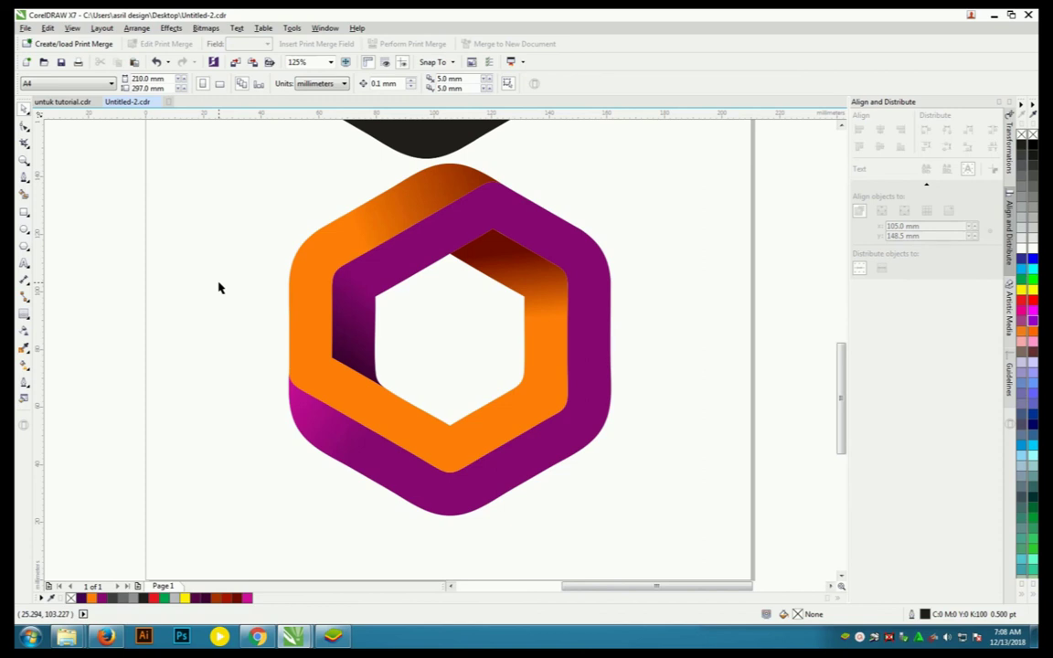
scroll(280, 339, down, 2)
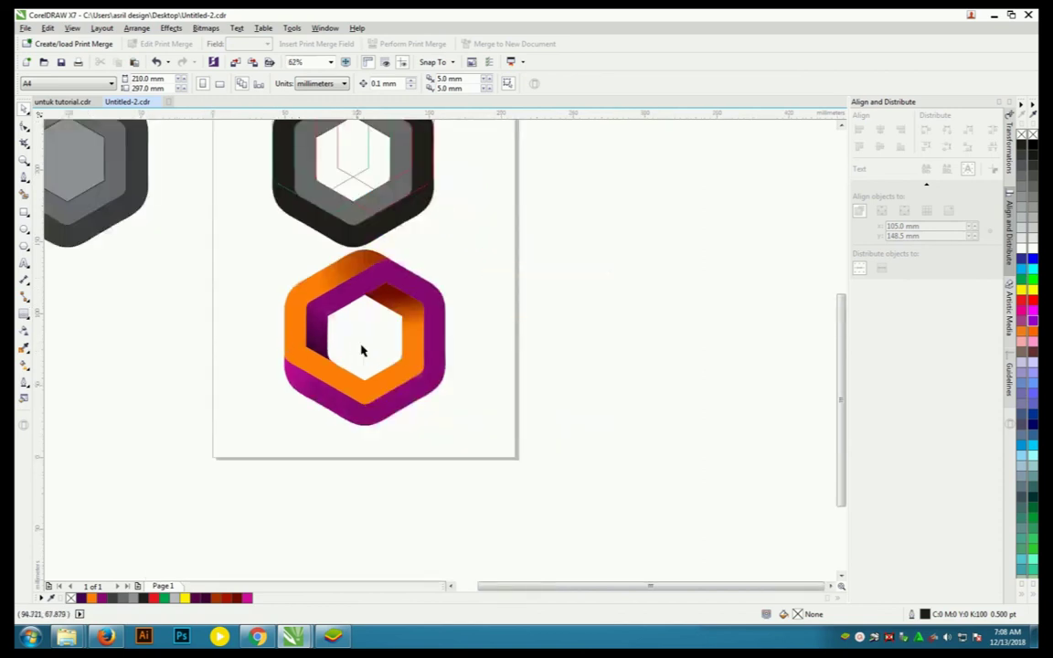
Step: Move the grey draft hexagon off the page and nudge the logo up and left
scroll(355, 165, down, 1)
drag(312, 136, 441, 270)
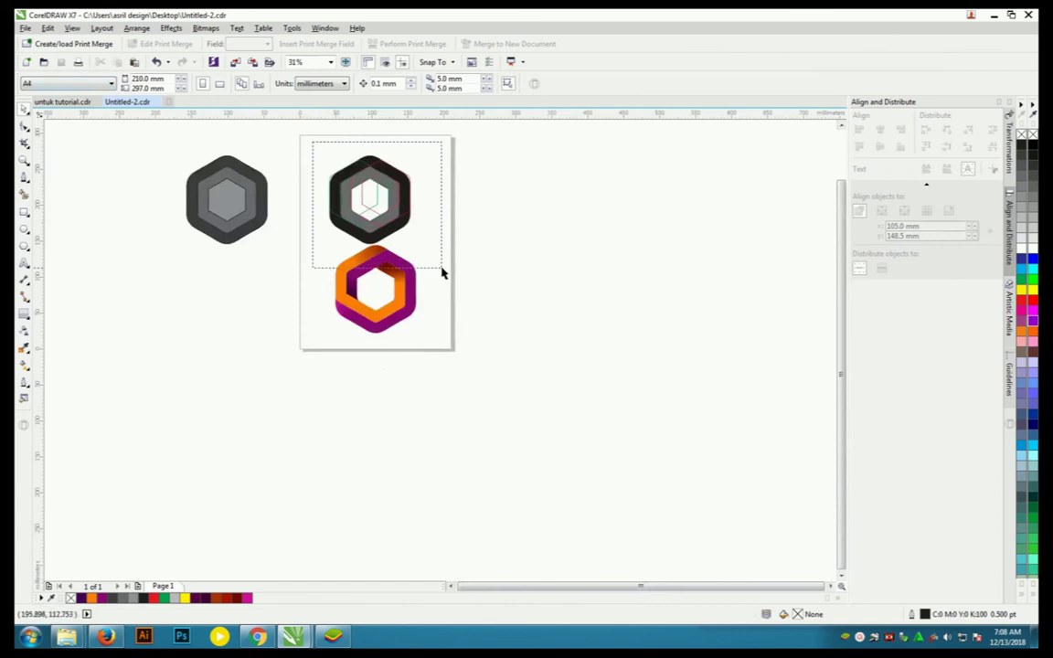
drag(380, 163, 486, 152)
scroll(374, 241, up, 1)
drag(254, 218, 461, 439)
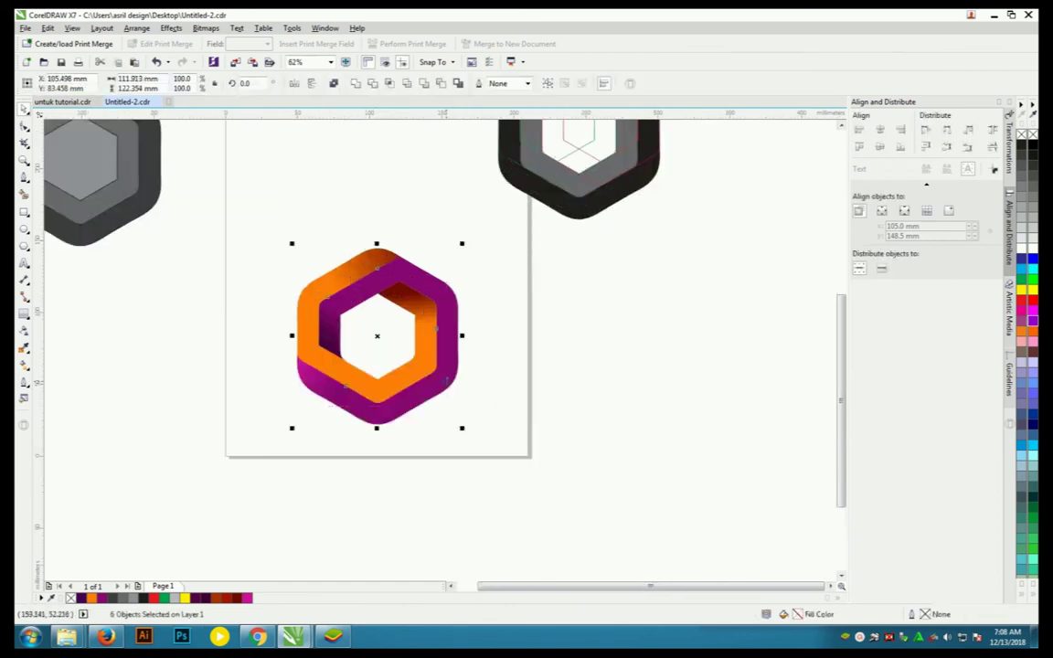
click(470, 388)
mouse_move(251, 192)
mouse_down()
mouse_move(451, 394)
mouse_move(412, 361)
mouse_up()
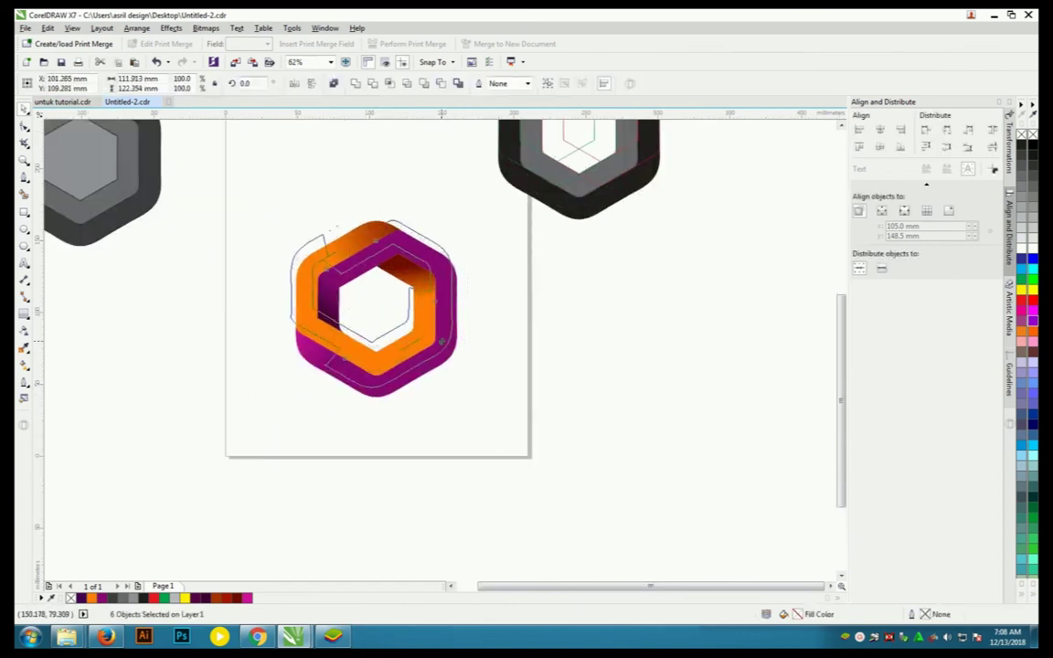
click(370, 322)
Step: Draw a dark purple rectangle around the logo and send it to the back
click(26, 210)
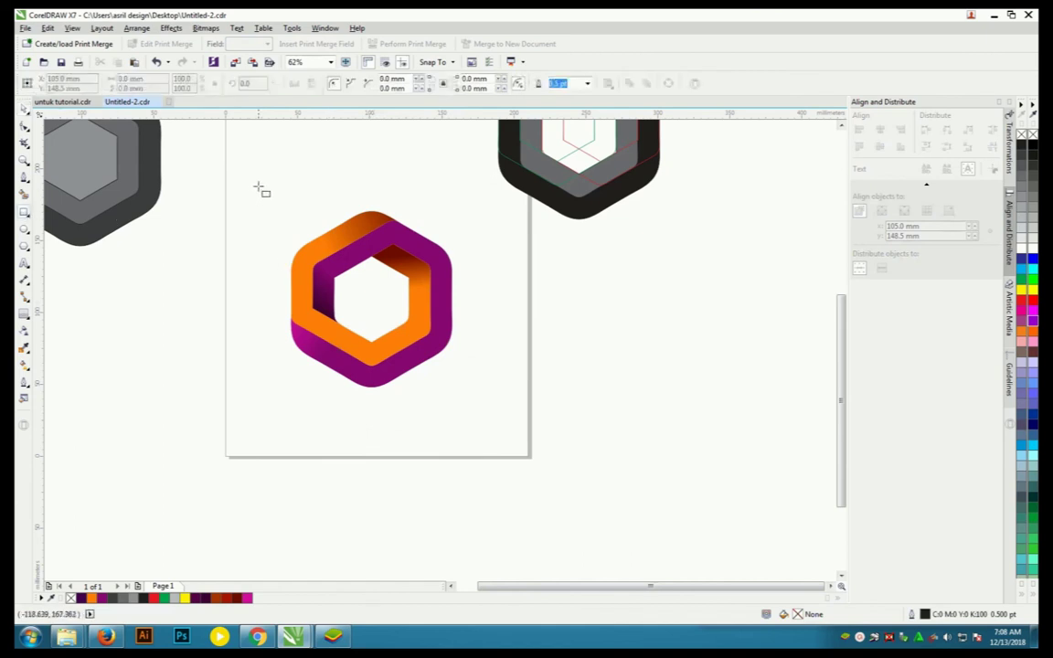
drag(259, 188, 466, 420)
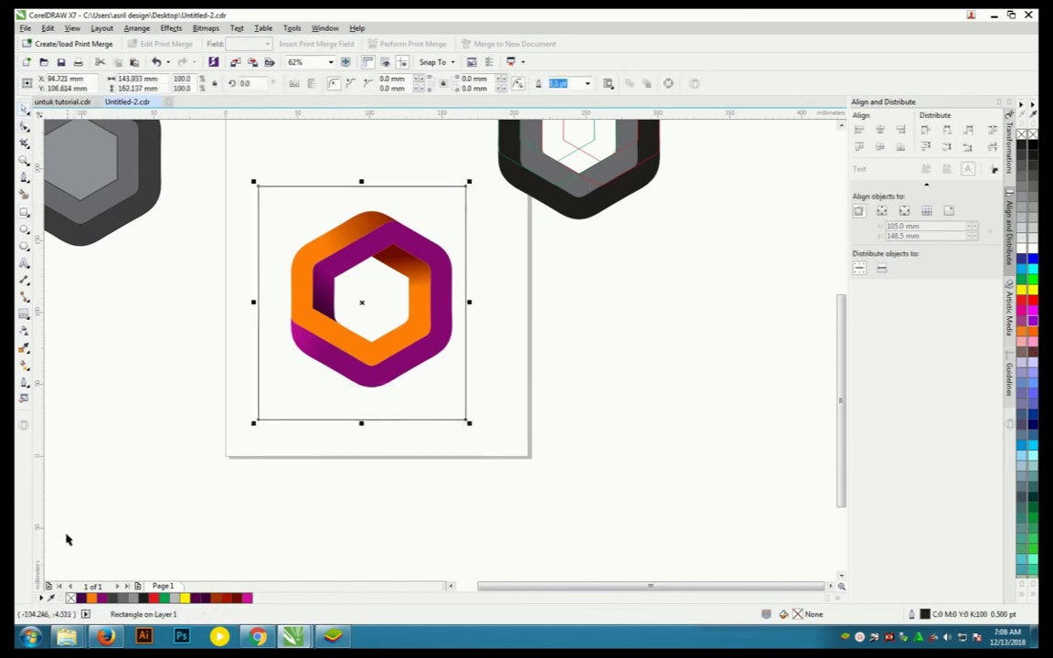
click(81, 598)
key(Escape)
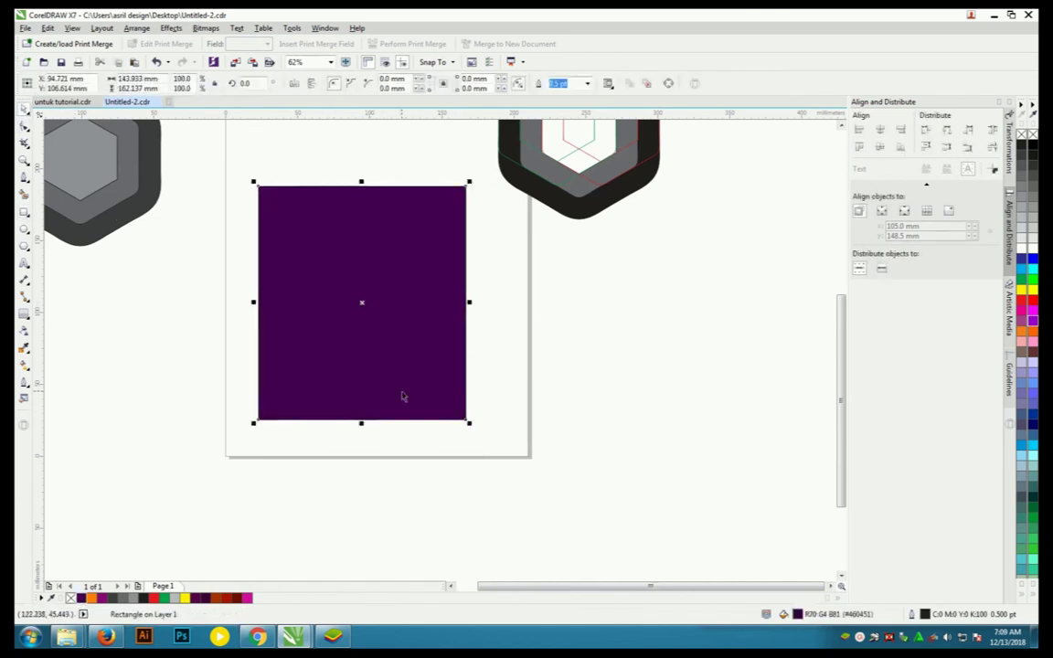
key(shift+Page_Down)
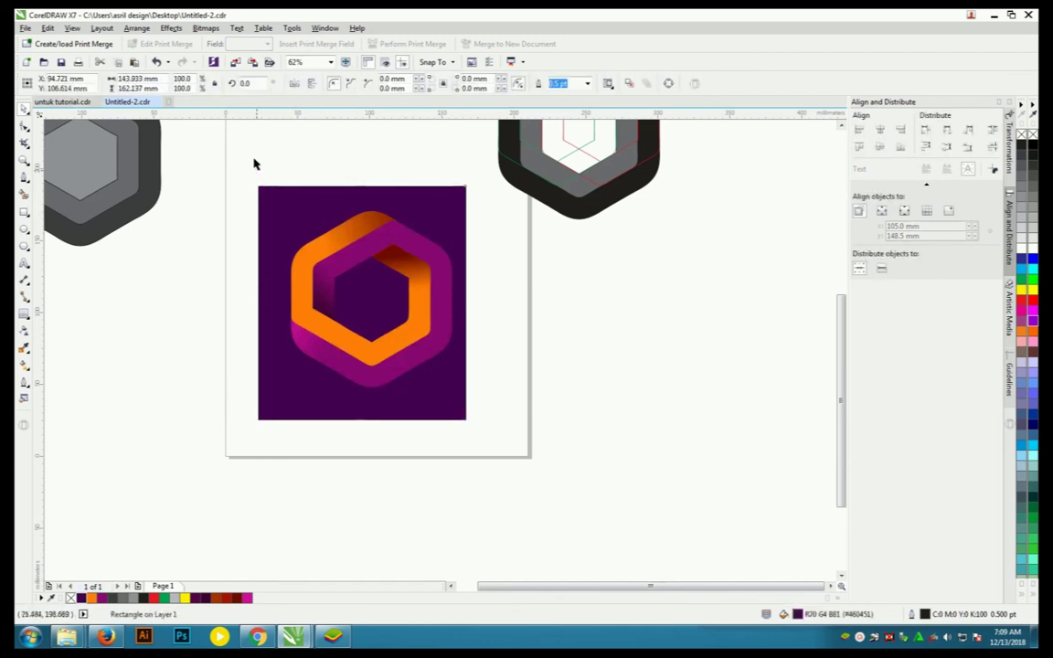
Step: Centre the logo horizontally and vertically on the purple rectangle
drag(256, 172, 479, 405)
shift+click(464, 404)
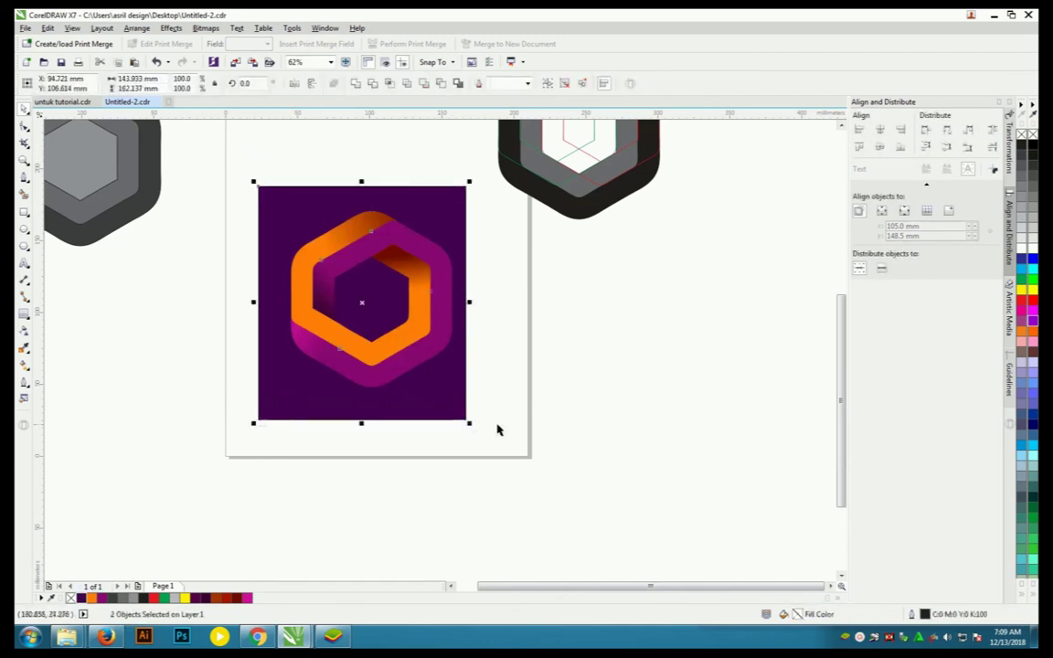
key(c)
key(e)
key(Escape)
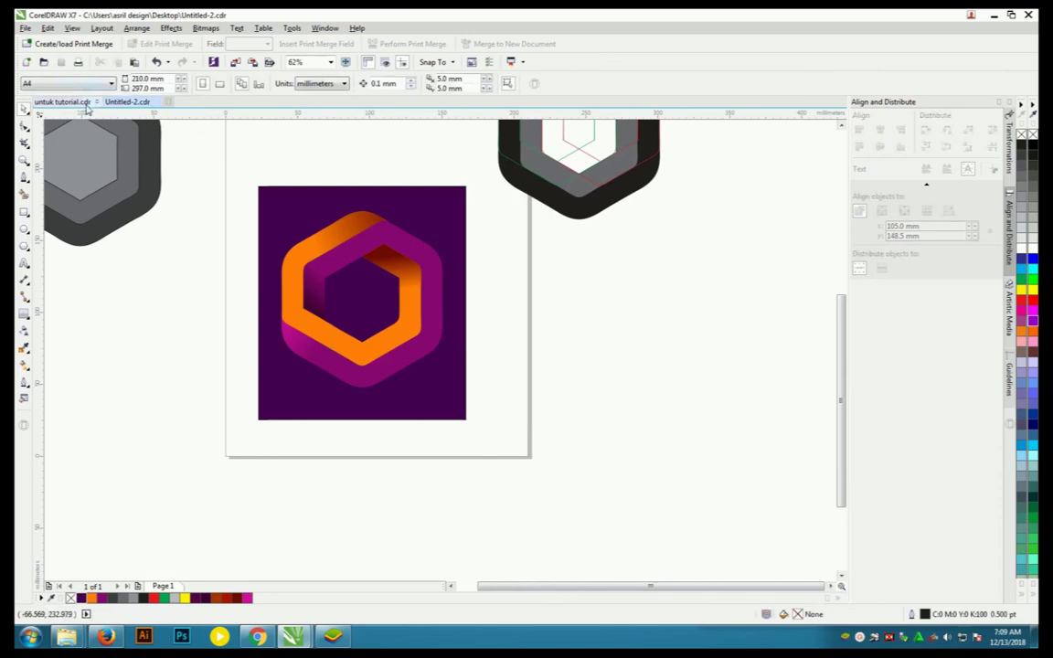
click(315, 257)
click(211, 187)
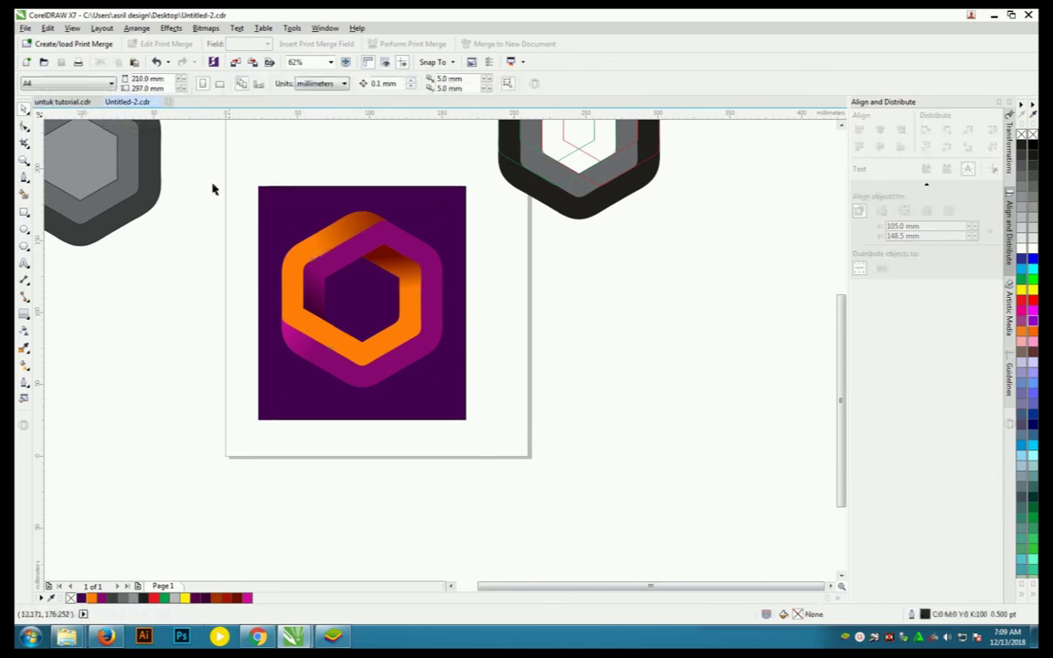